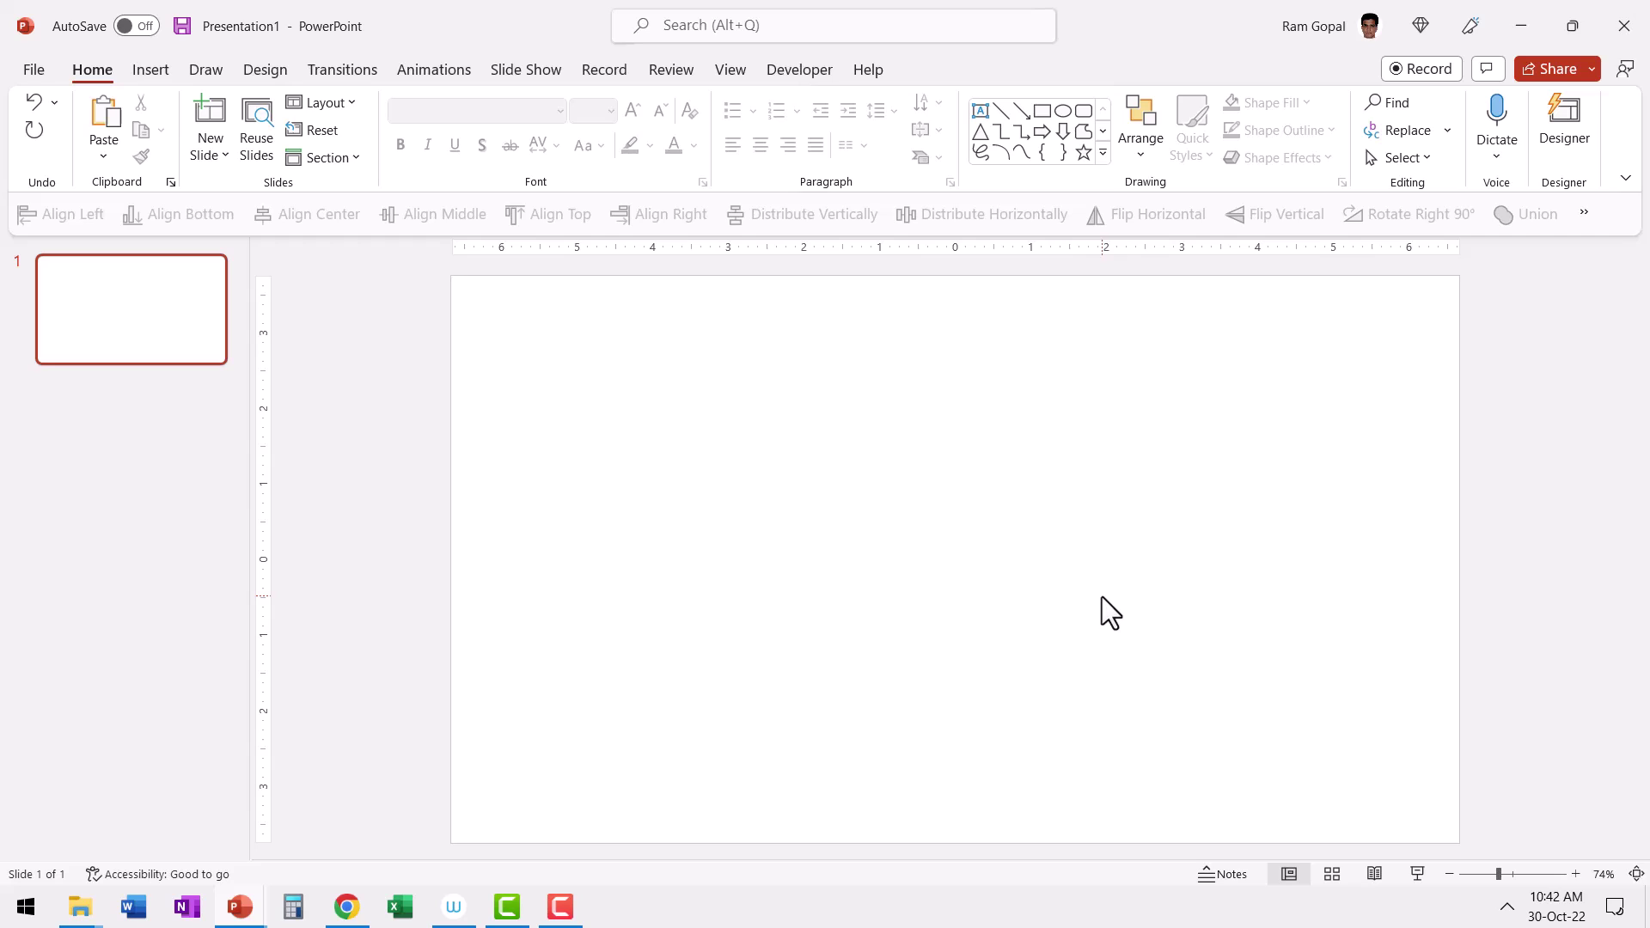
Fill the slide background with a dark grey solid colour via Format Background
right_click(1122, 417)
click(1221, 673)
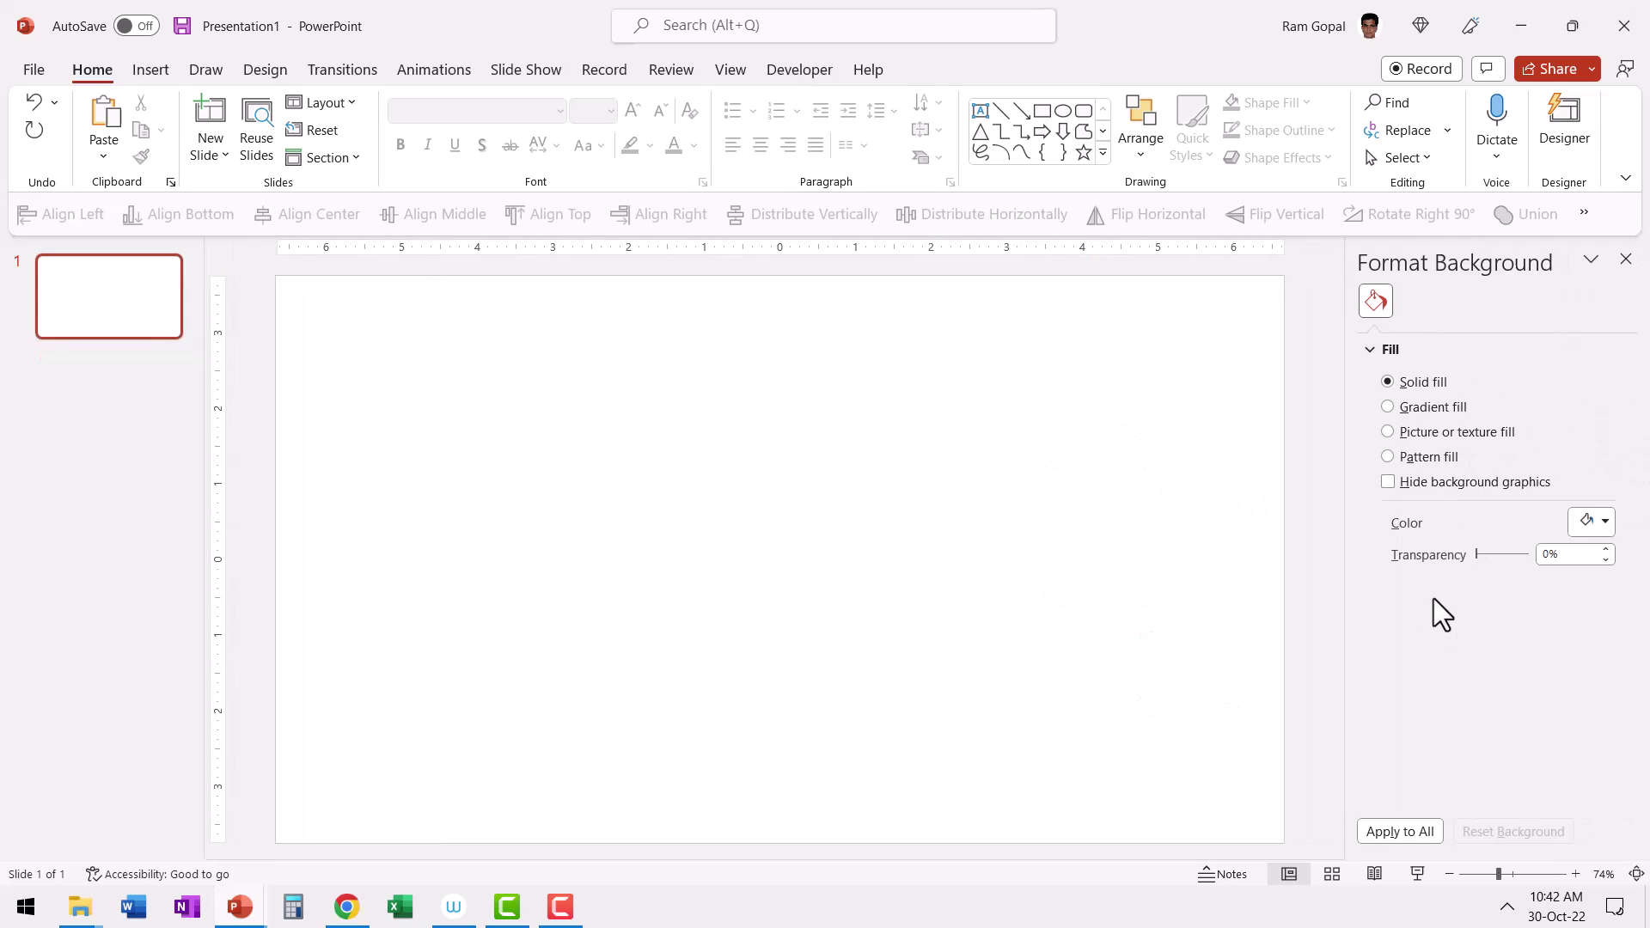
click(1595, 519)
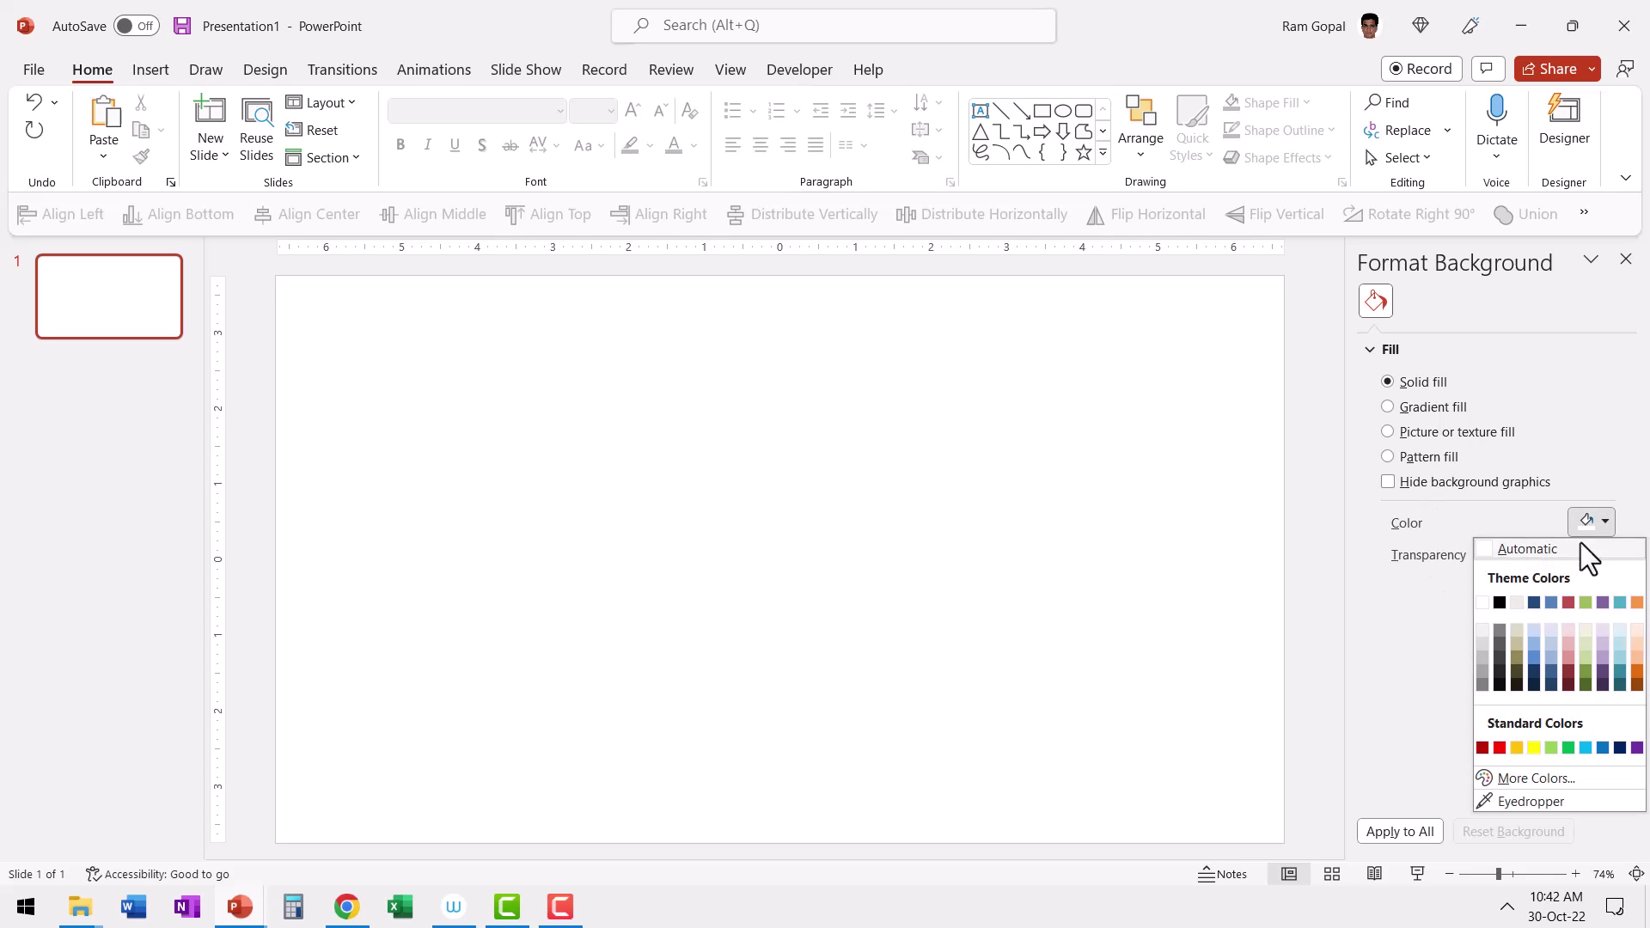
click(1511, 668)
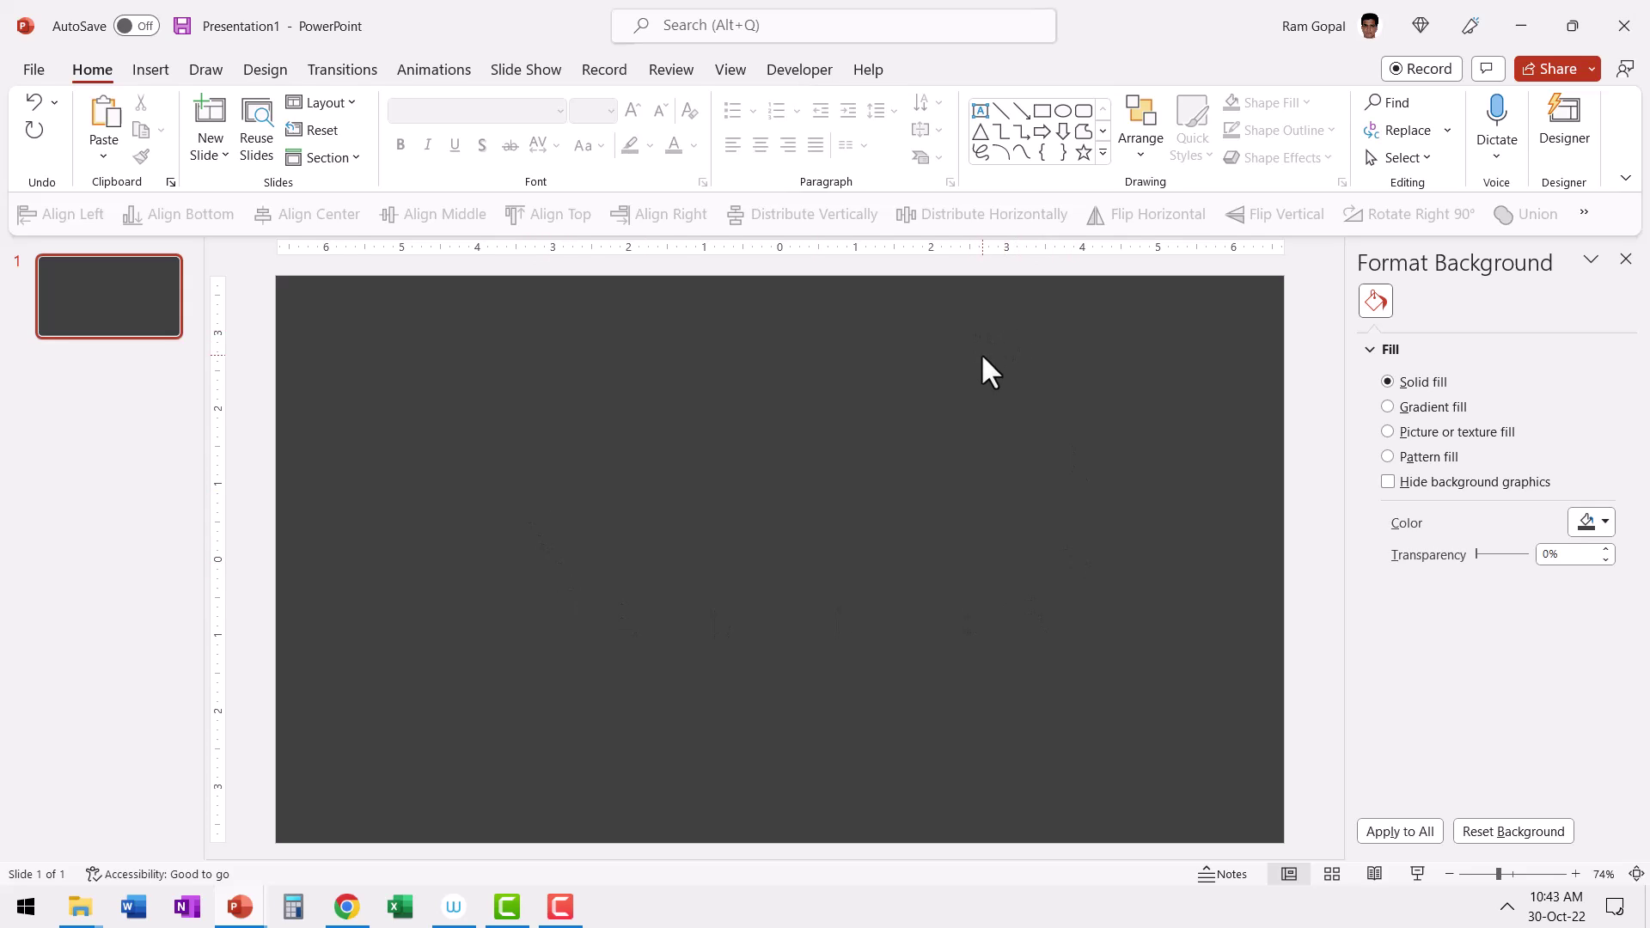
Paste the profile card, draw a lower-left rectangle, then switch to the textured-backgrounds tutorial
key(ctrl+v)
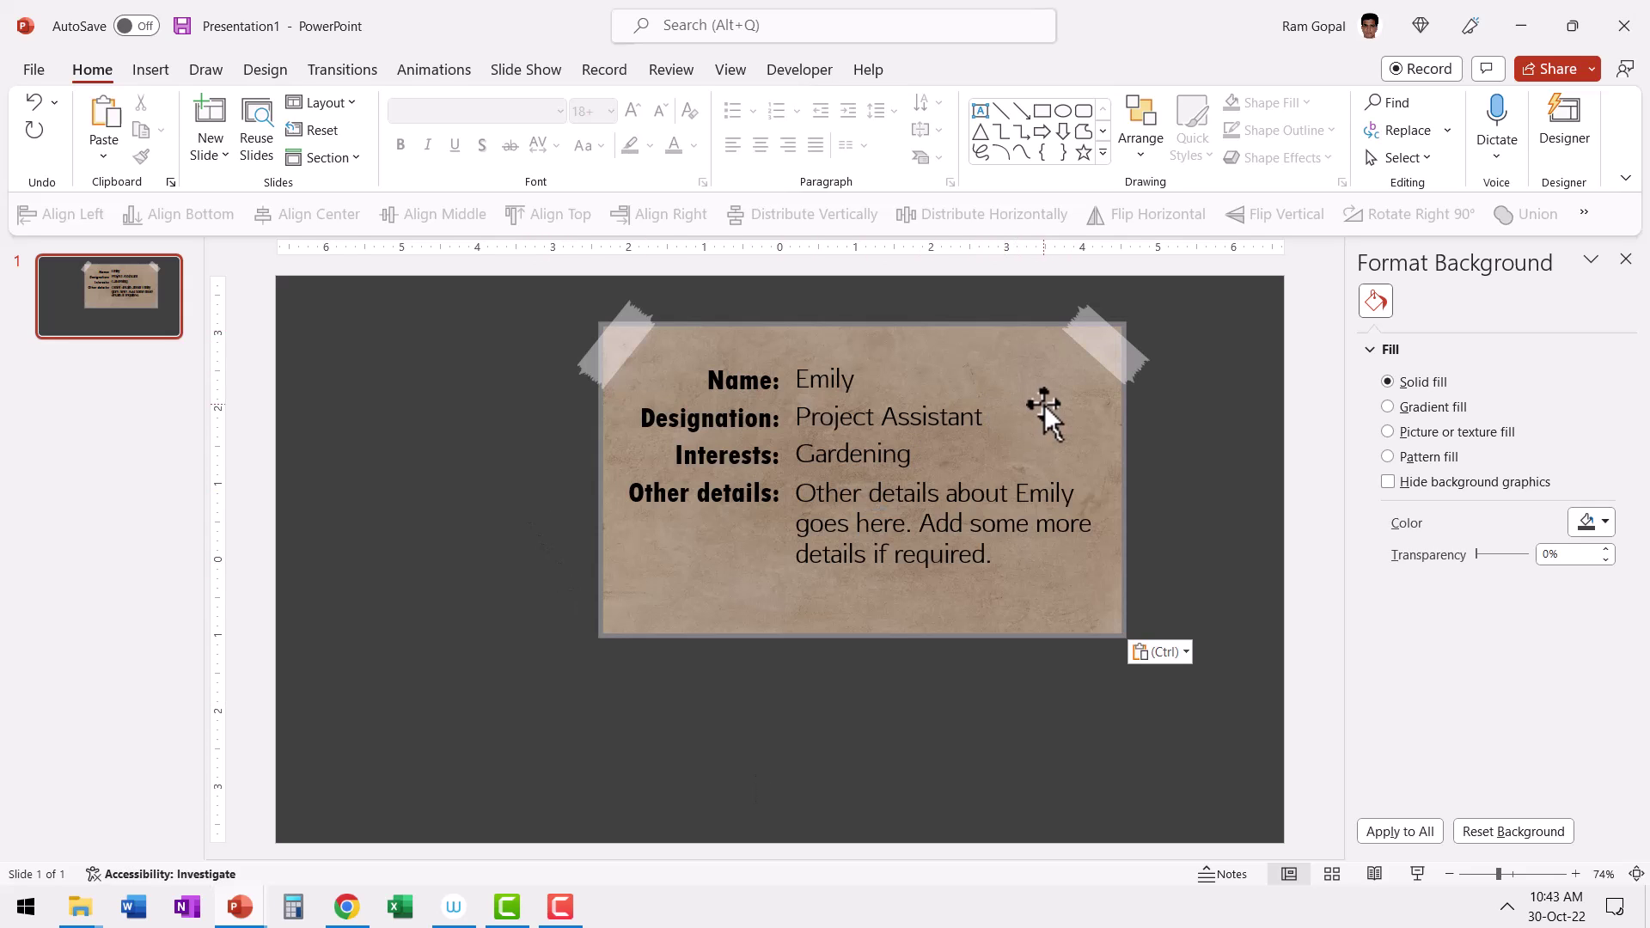
click(1047, 113)
drag(377, 543, 723, 762)
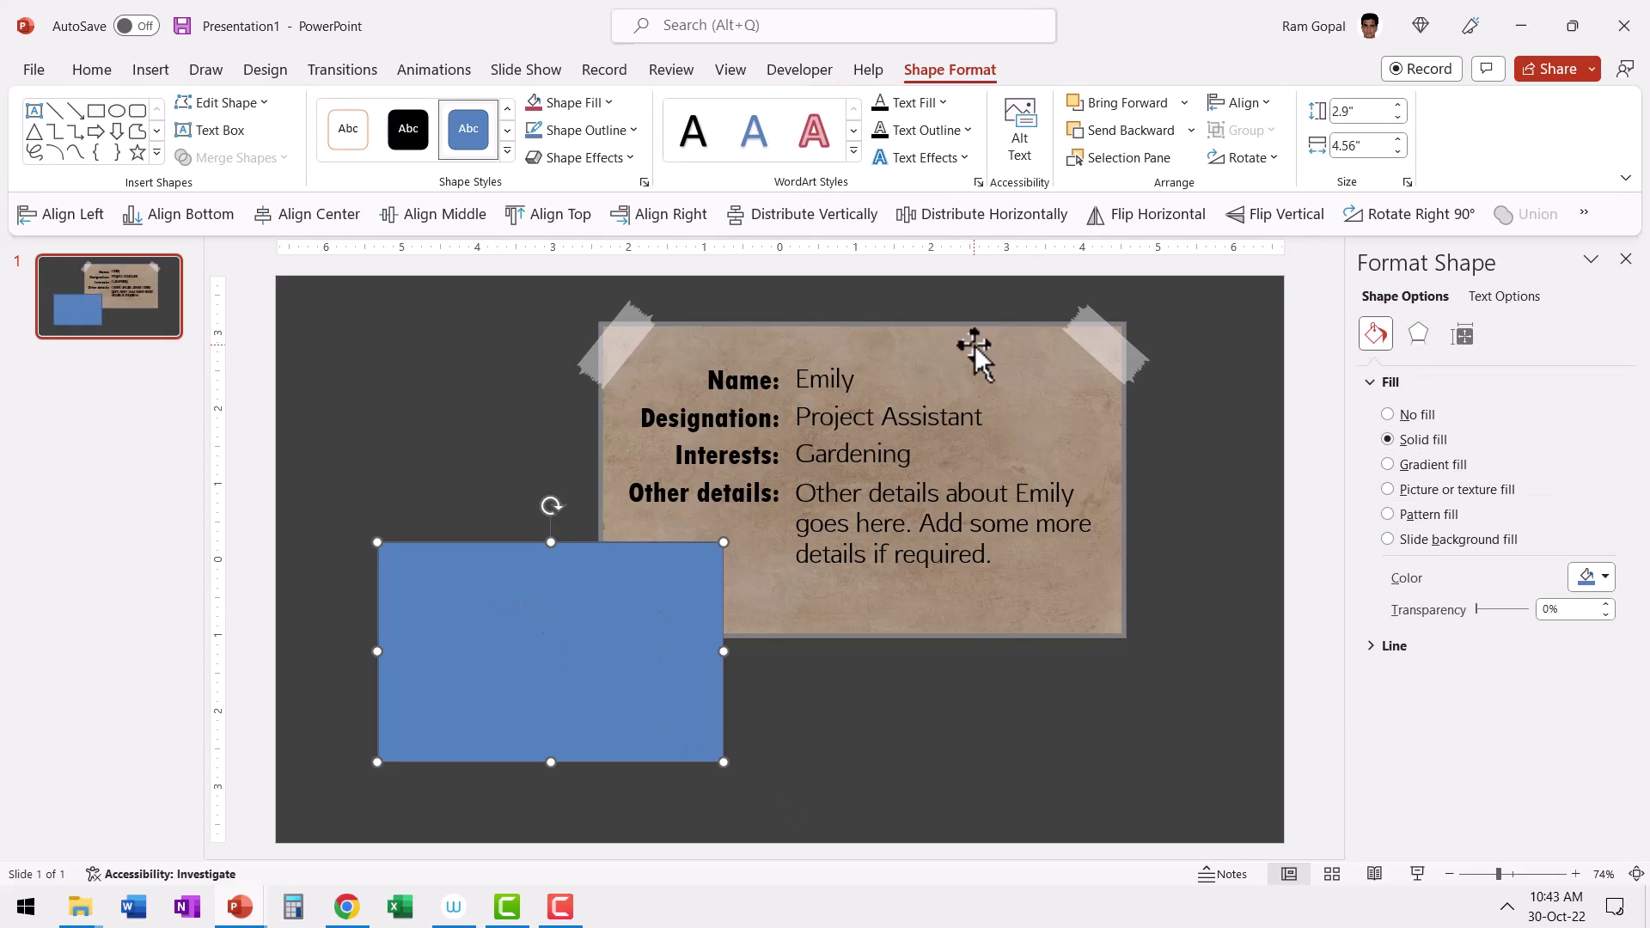
key(alt+Tab)
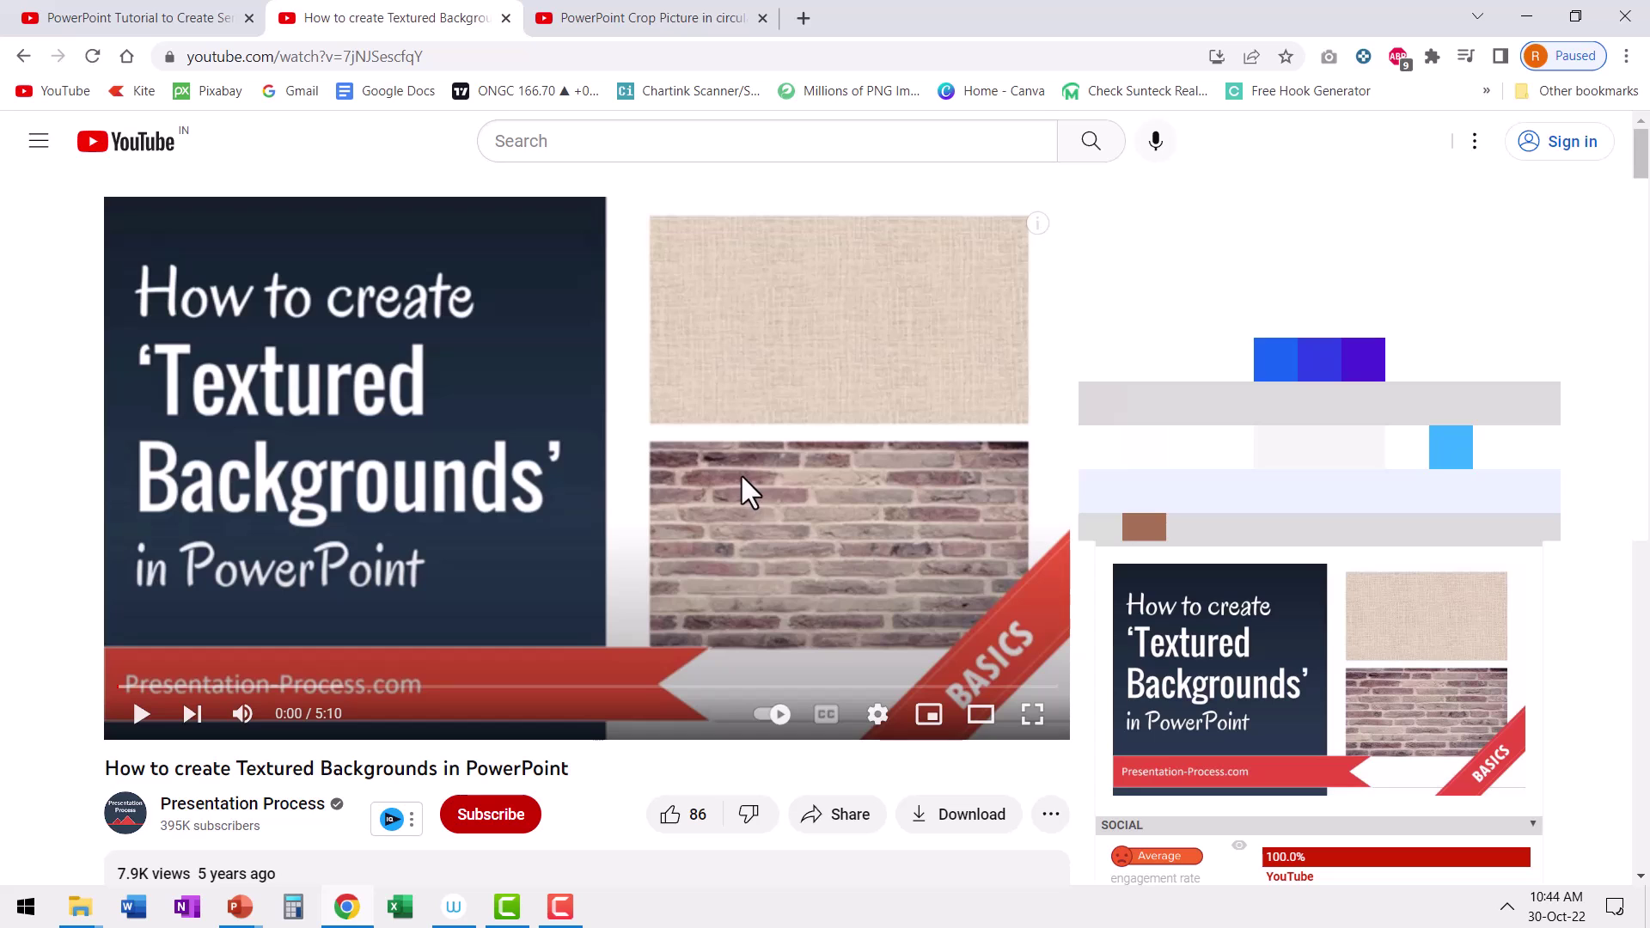
Switch from the YouTube tutorial back to the PowerPoint presentation
key(alt+Tab)
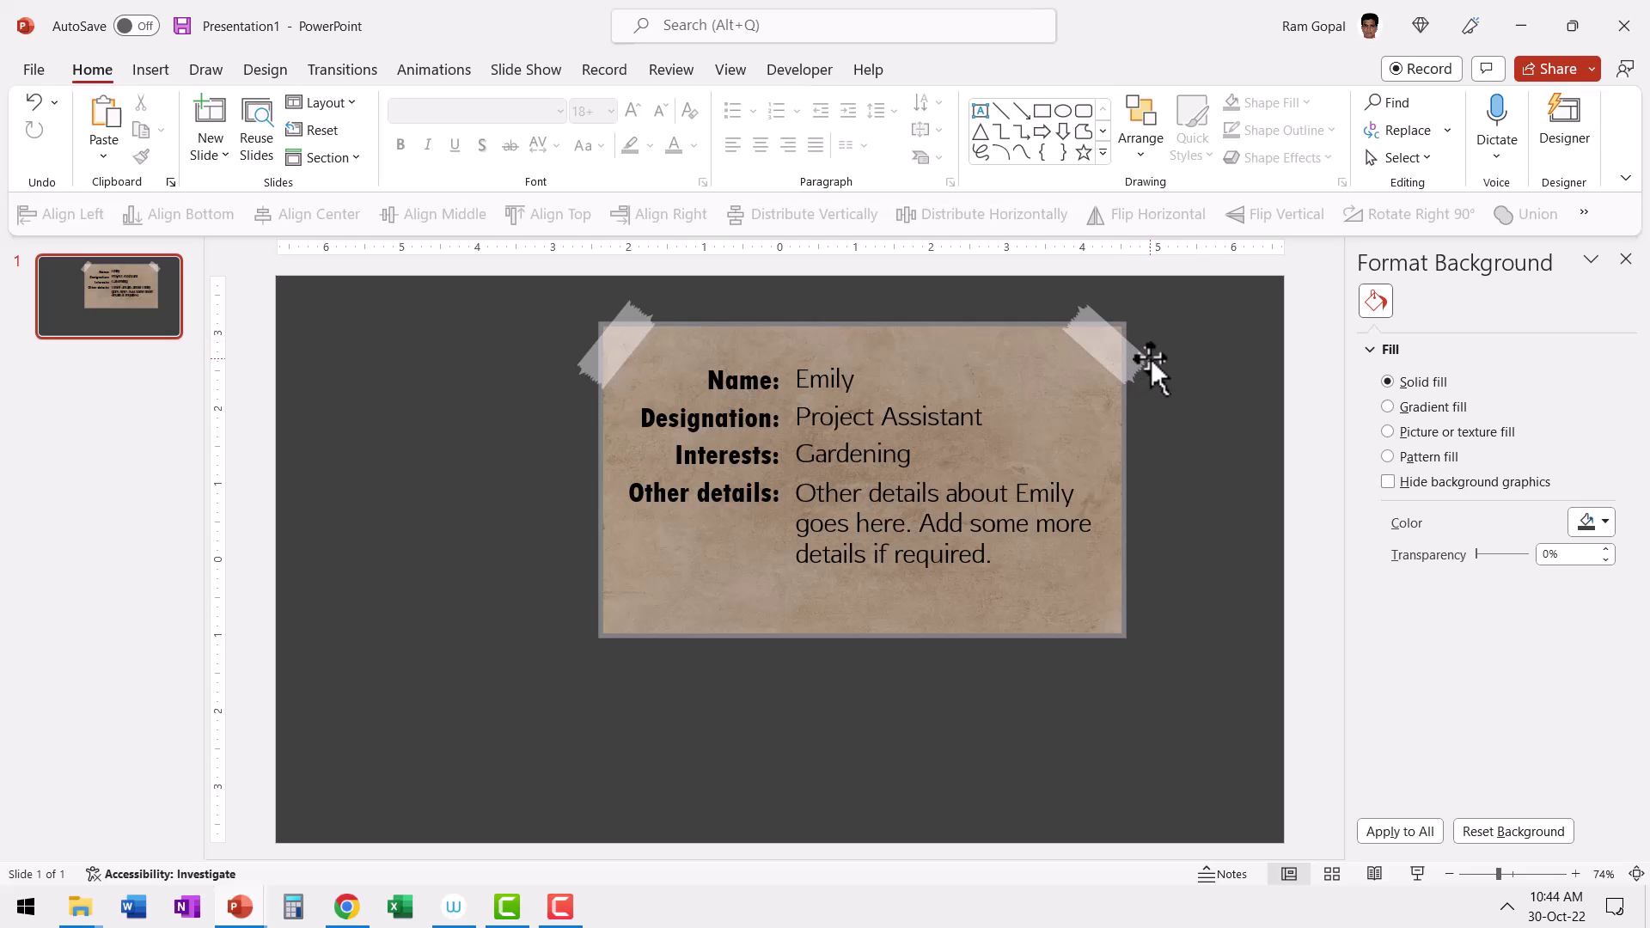
key(alt+Tab)
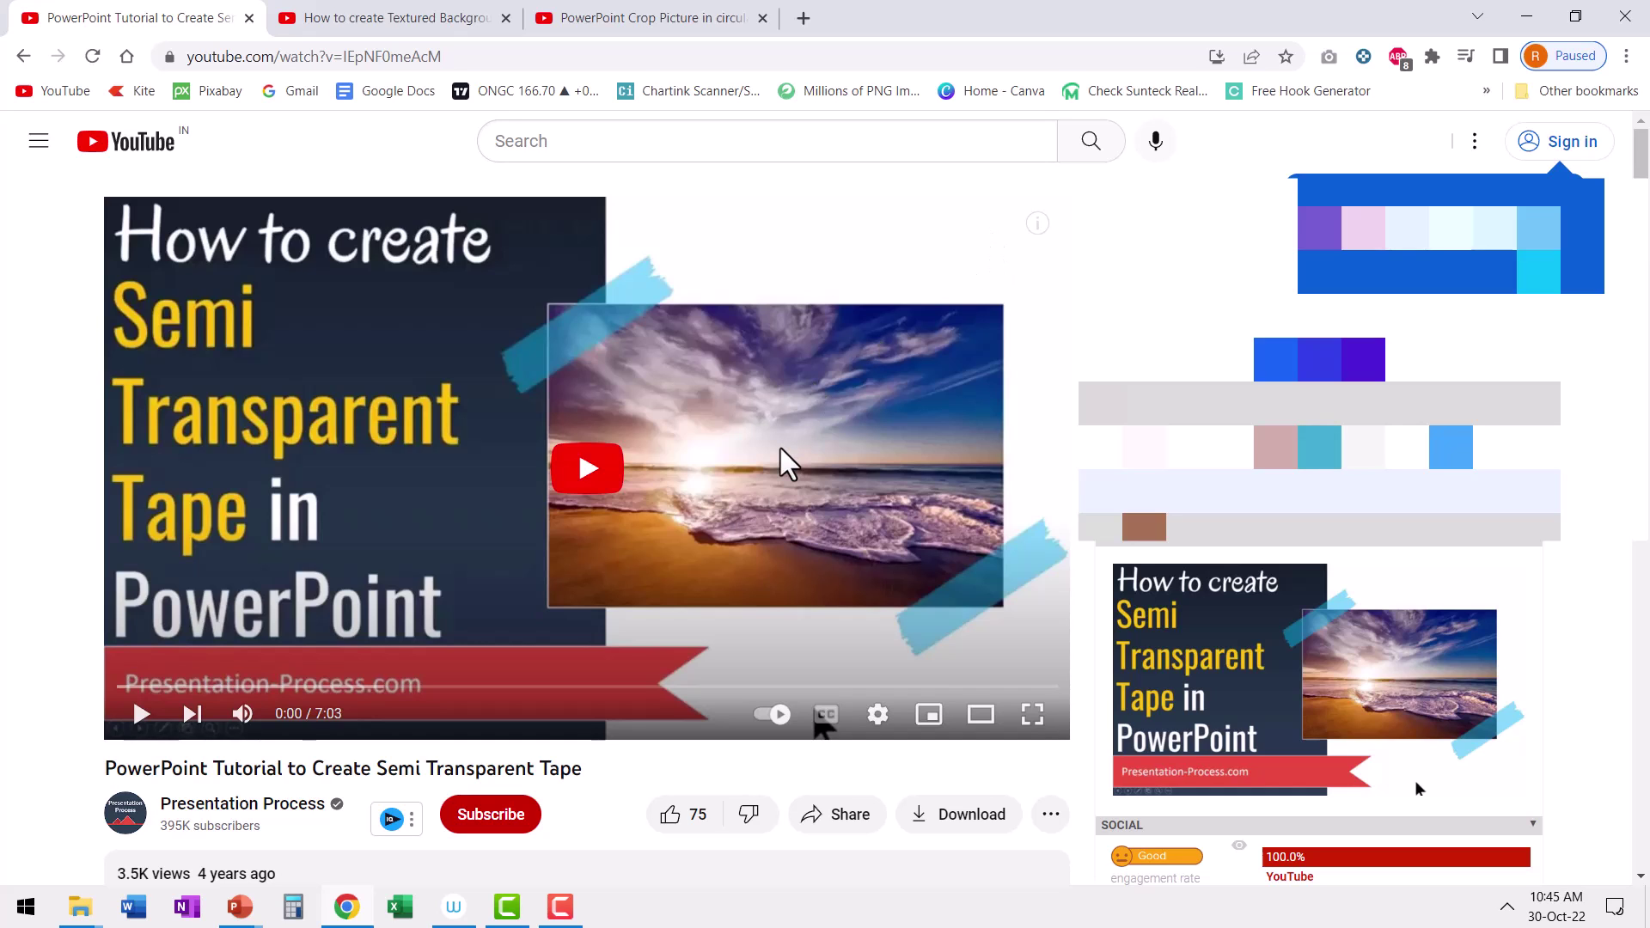
key(alt+Tab)
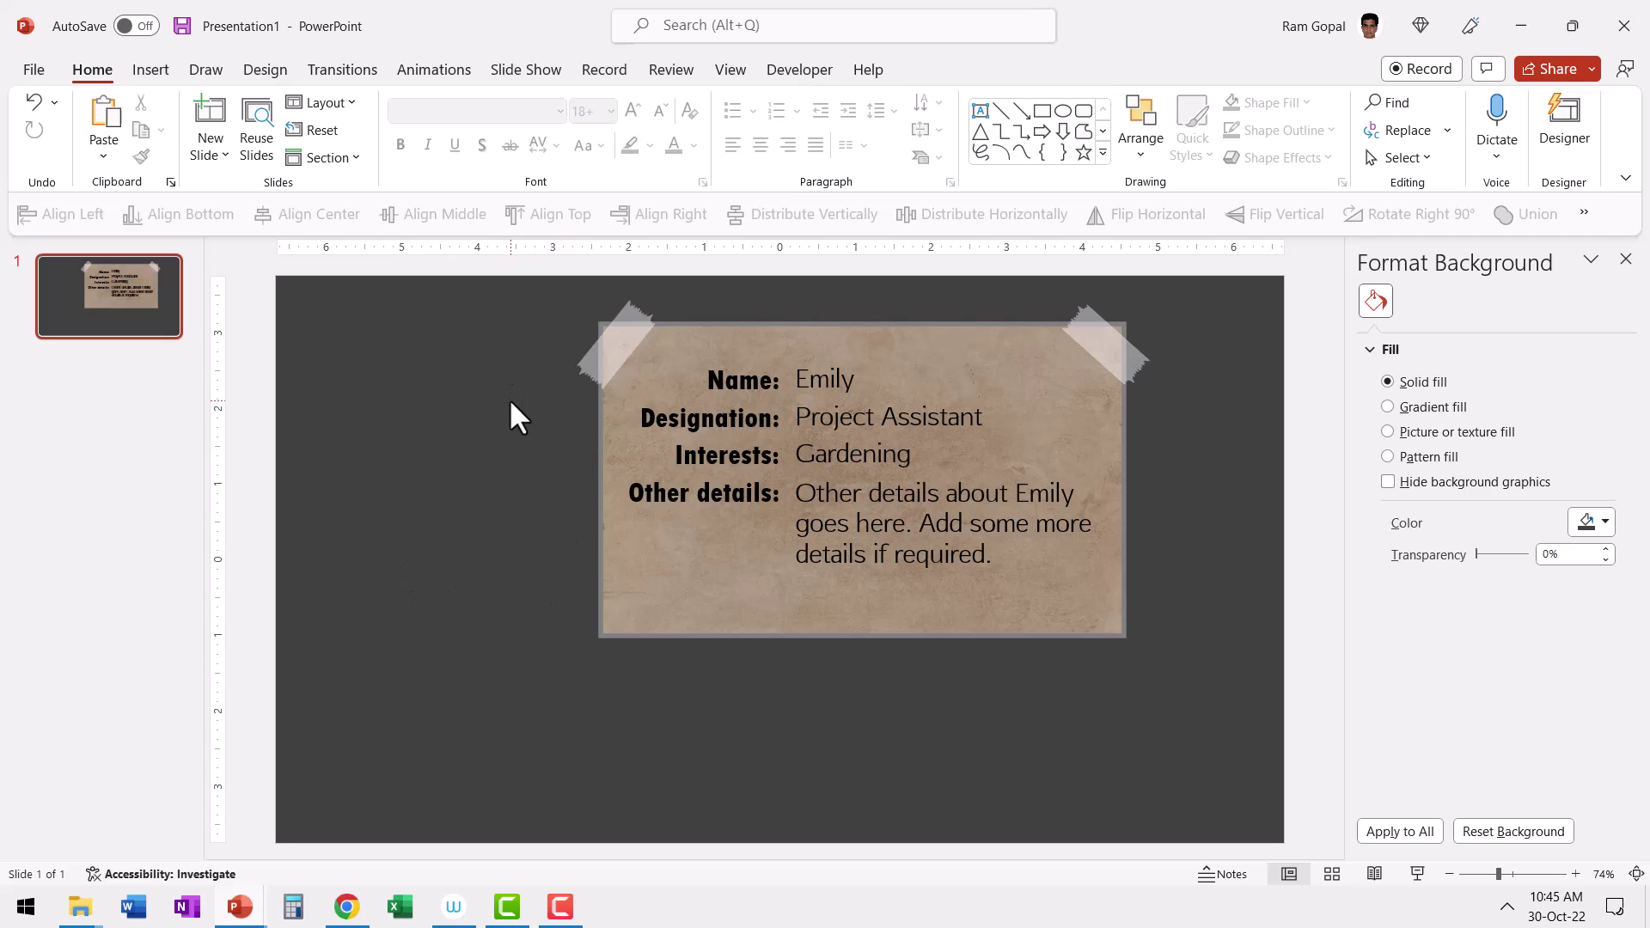
Paste a white outlined circle left of the profile card and deselect it
key(ctrl+v)
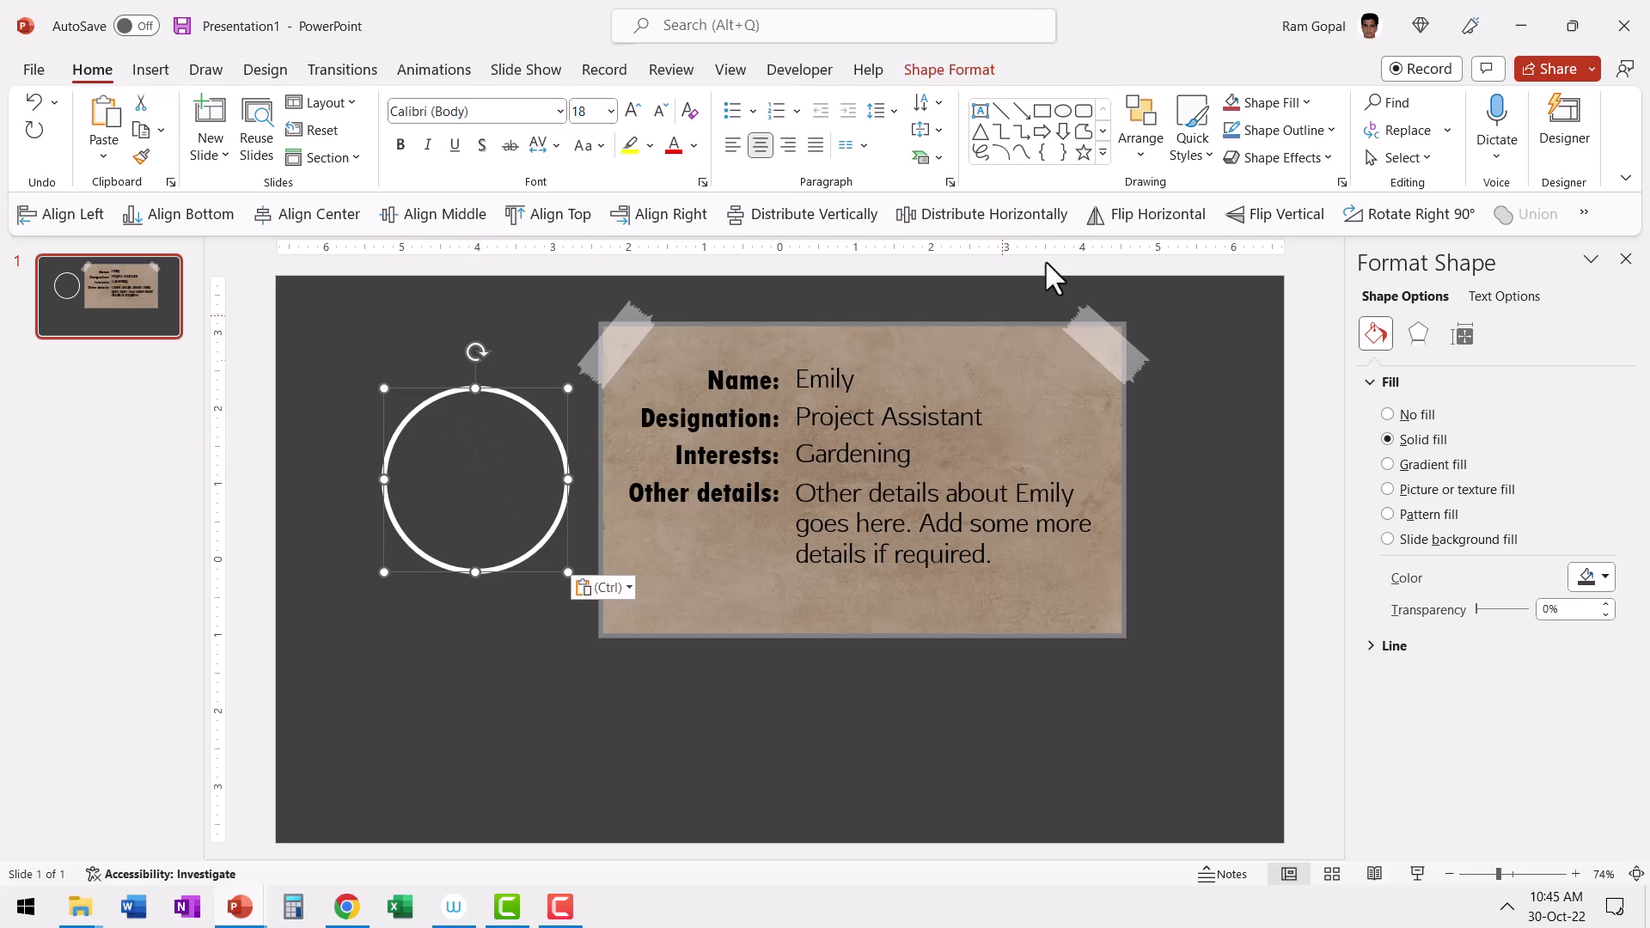
click(1103, 153)
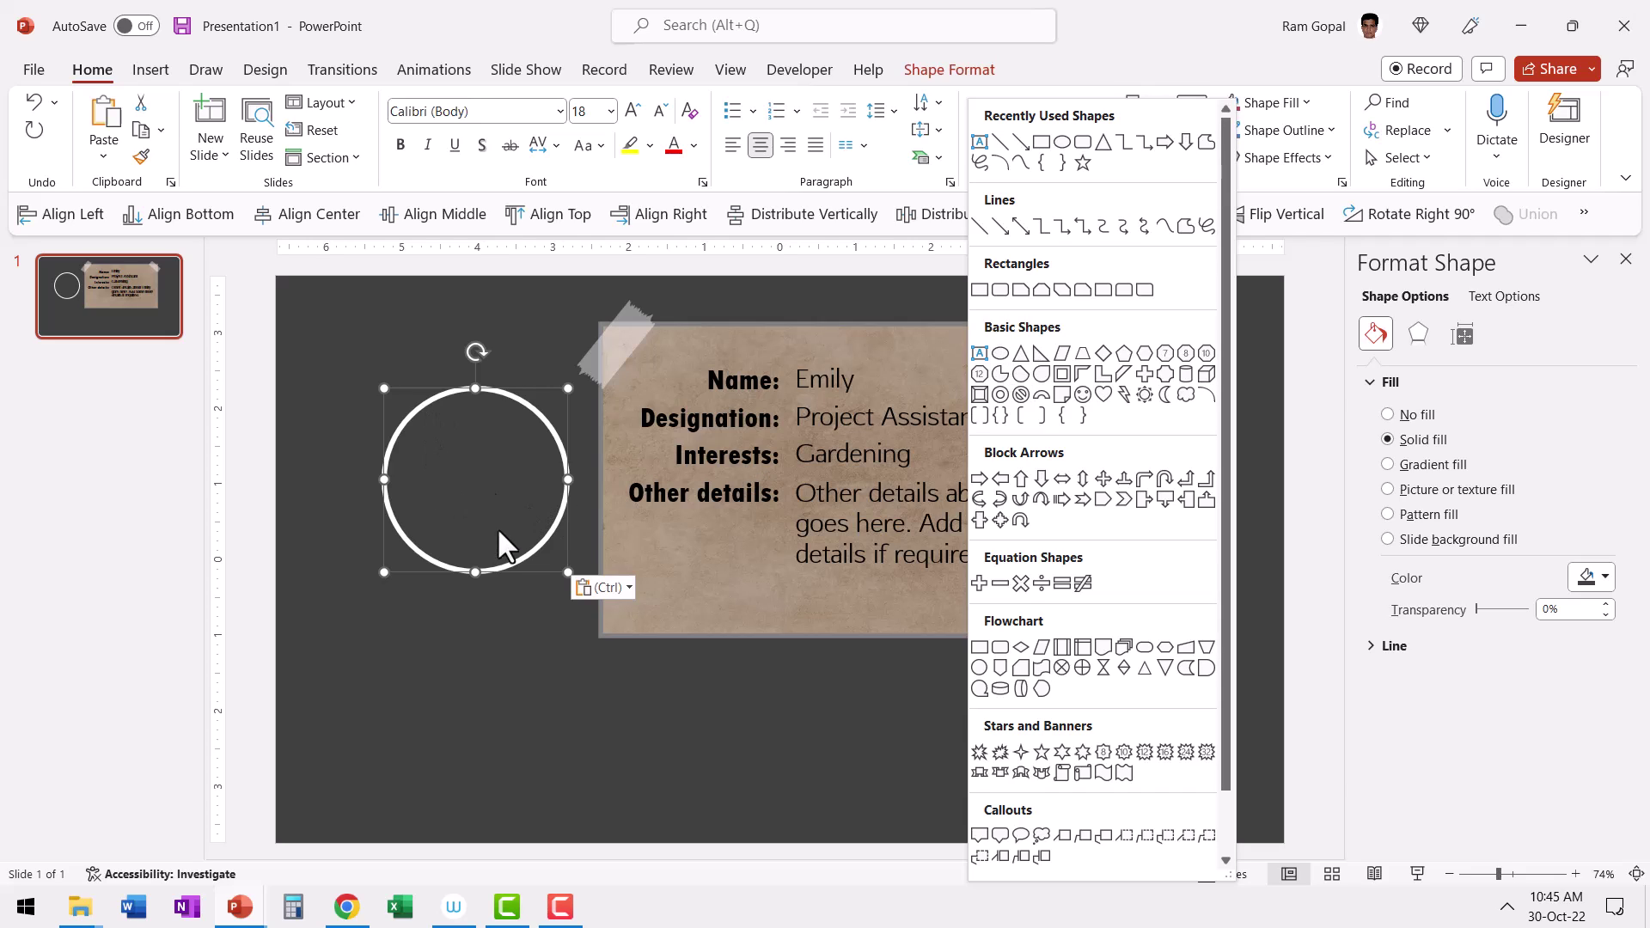
click(457, 496)
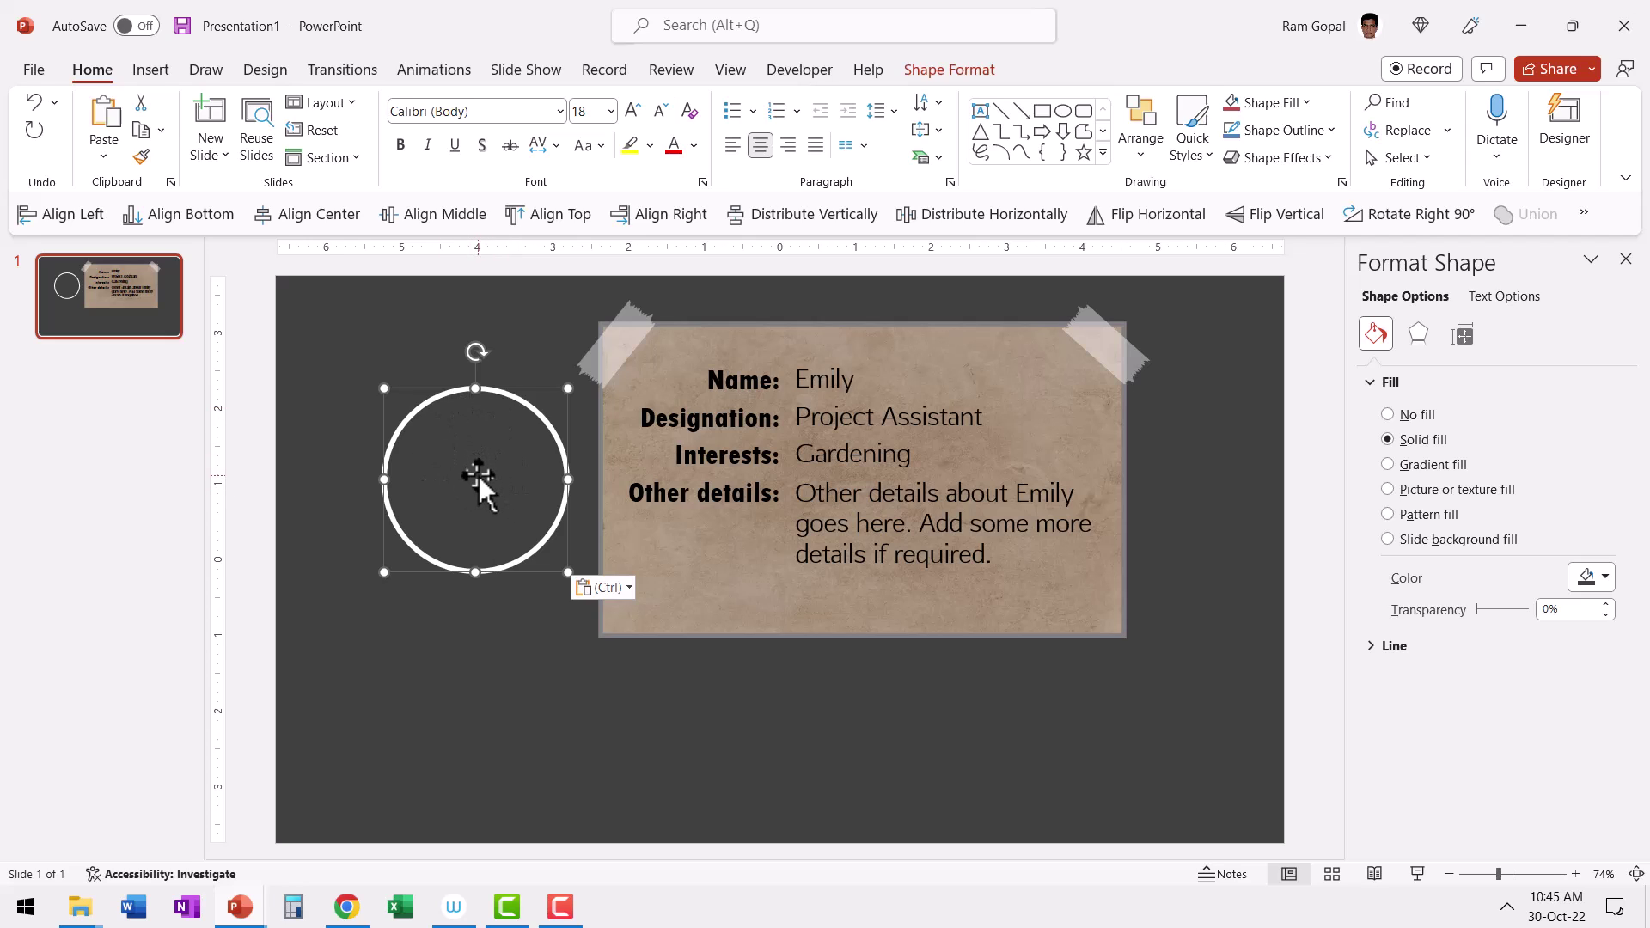
click(916, 703)
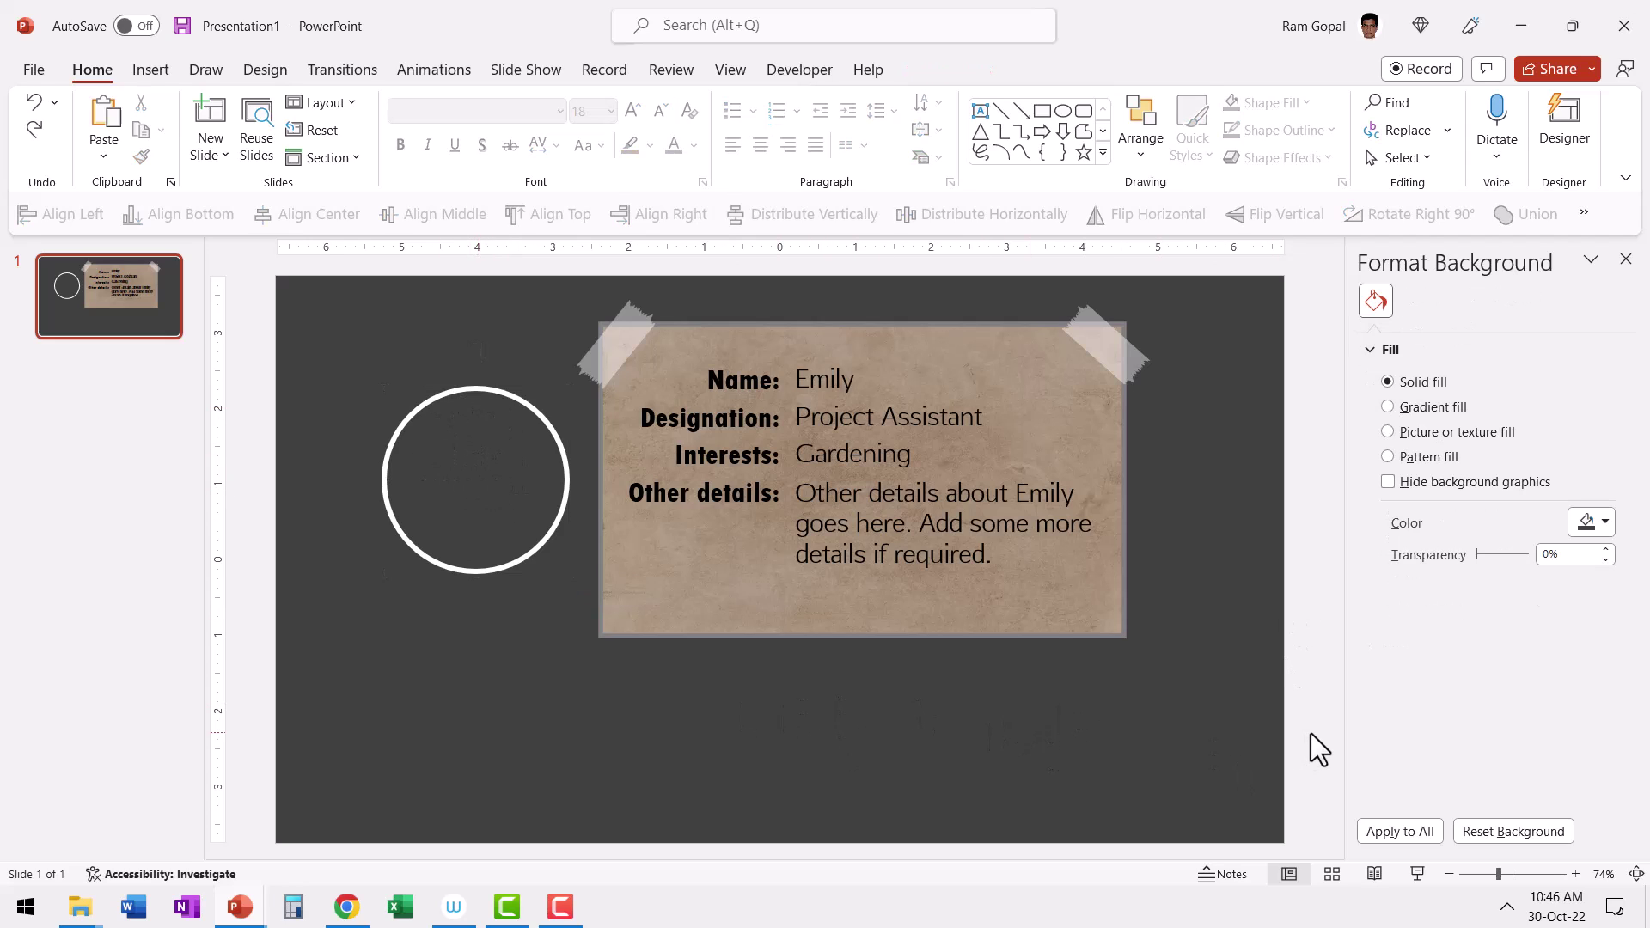
Paste a rectangle across the lower slide and give it a black fill
key(ctrl+v)
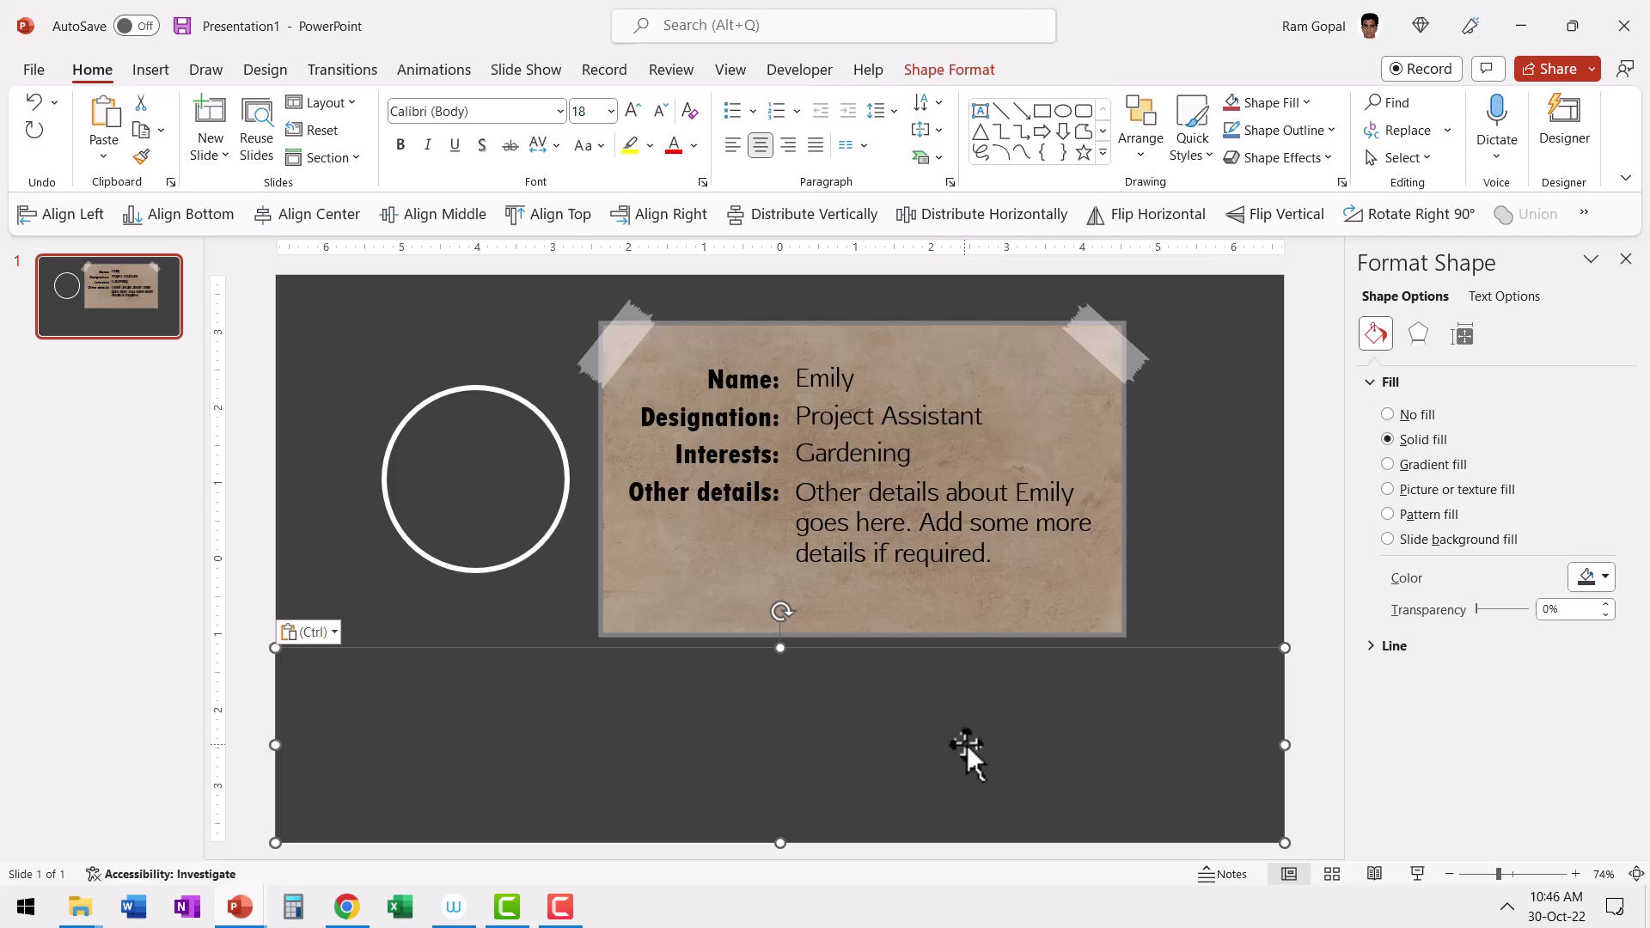
click(1275, 100)
click(1251, 235)
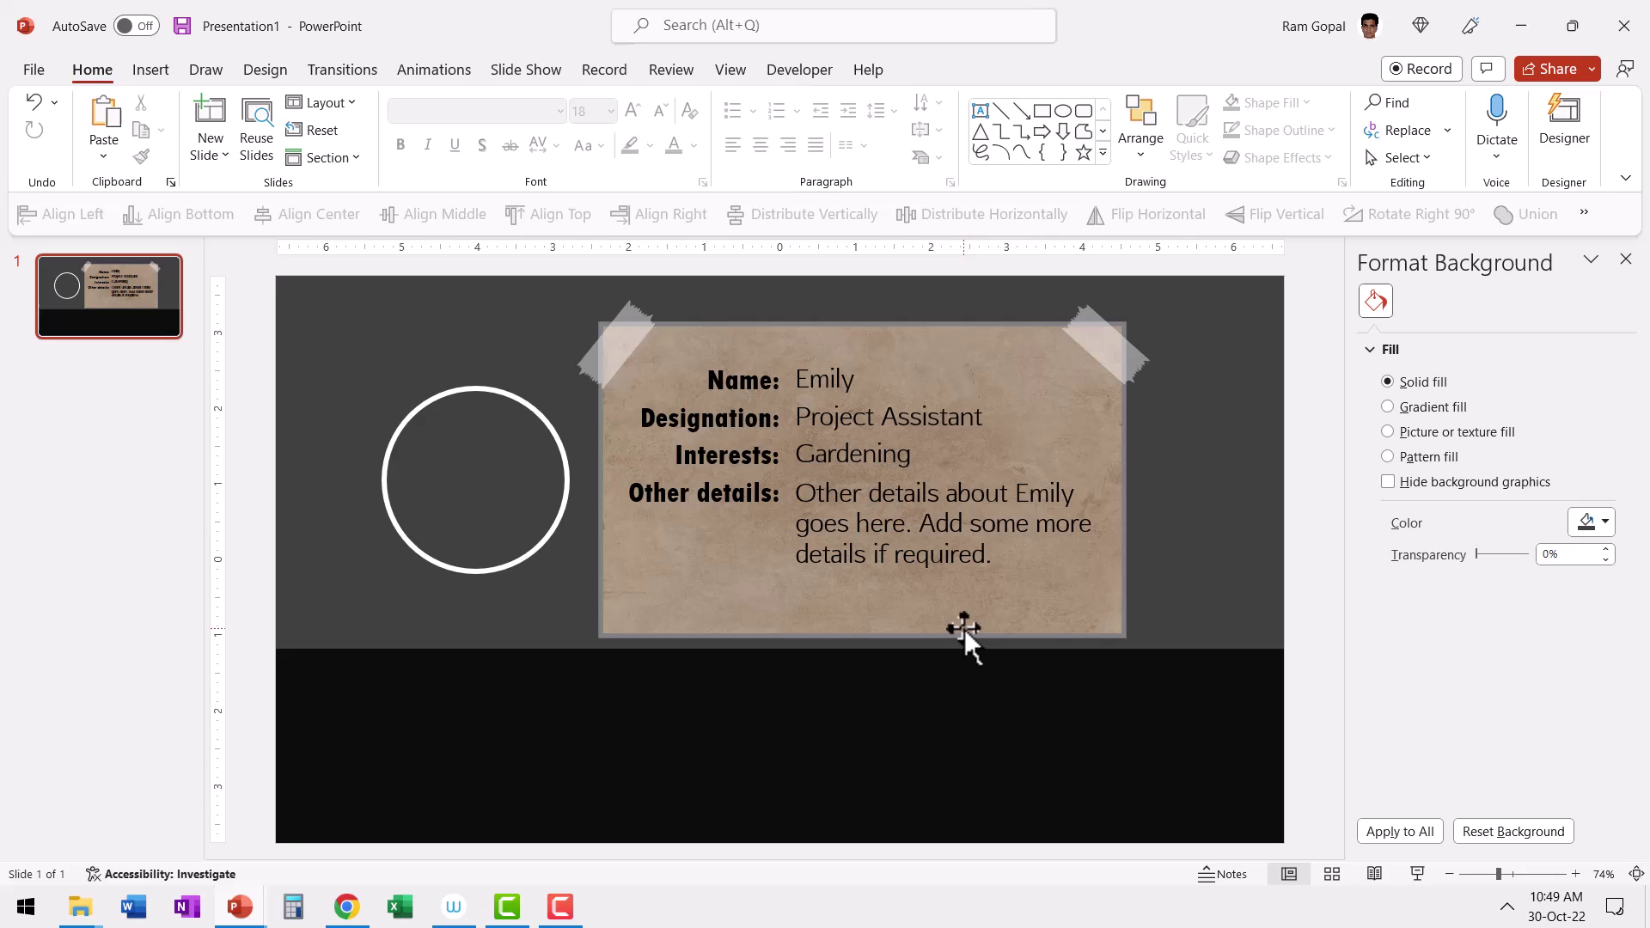
Duplicate slide 1, repeating with F4 until the deck holds five copies
right_click(126, 309)
click(225, 564)
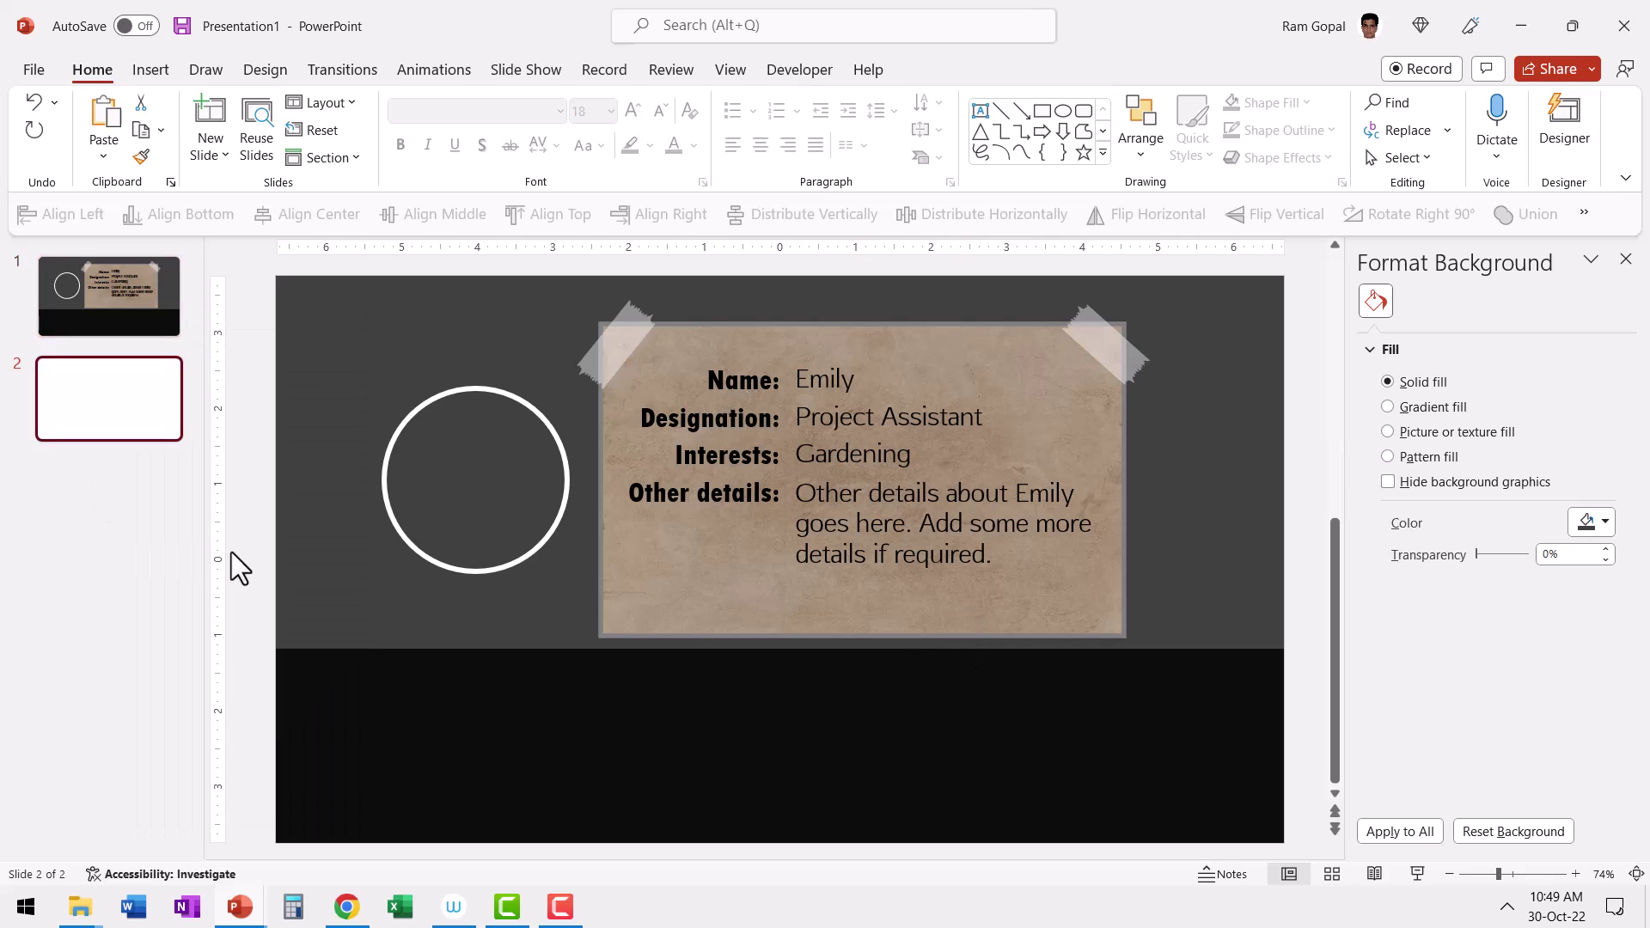
key(F4)
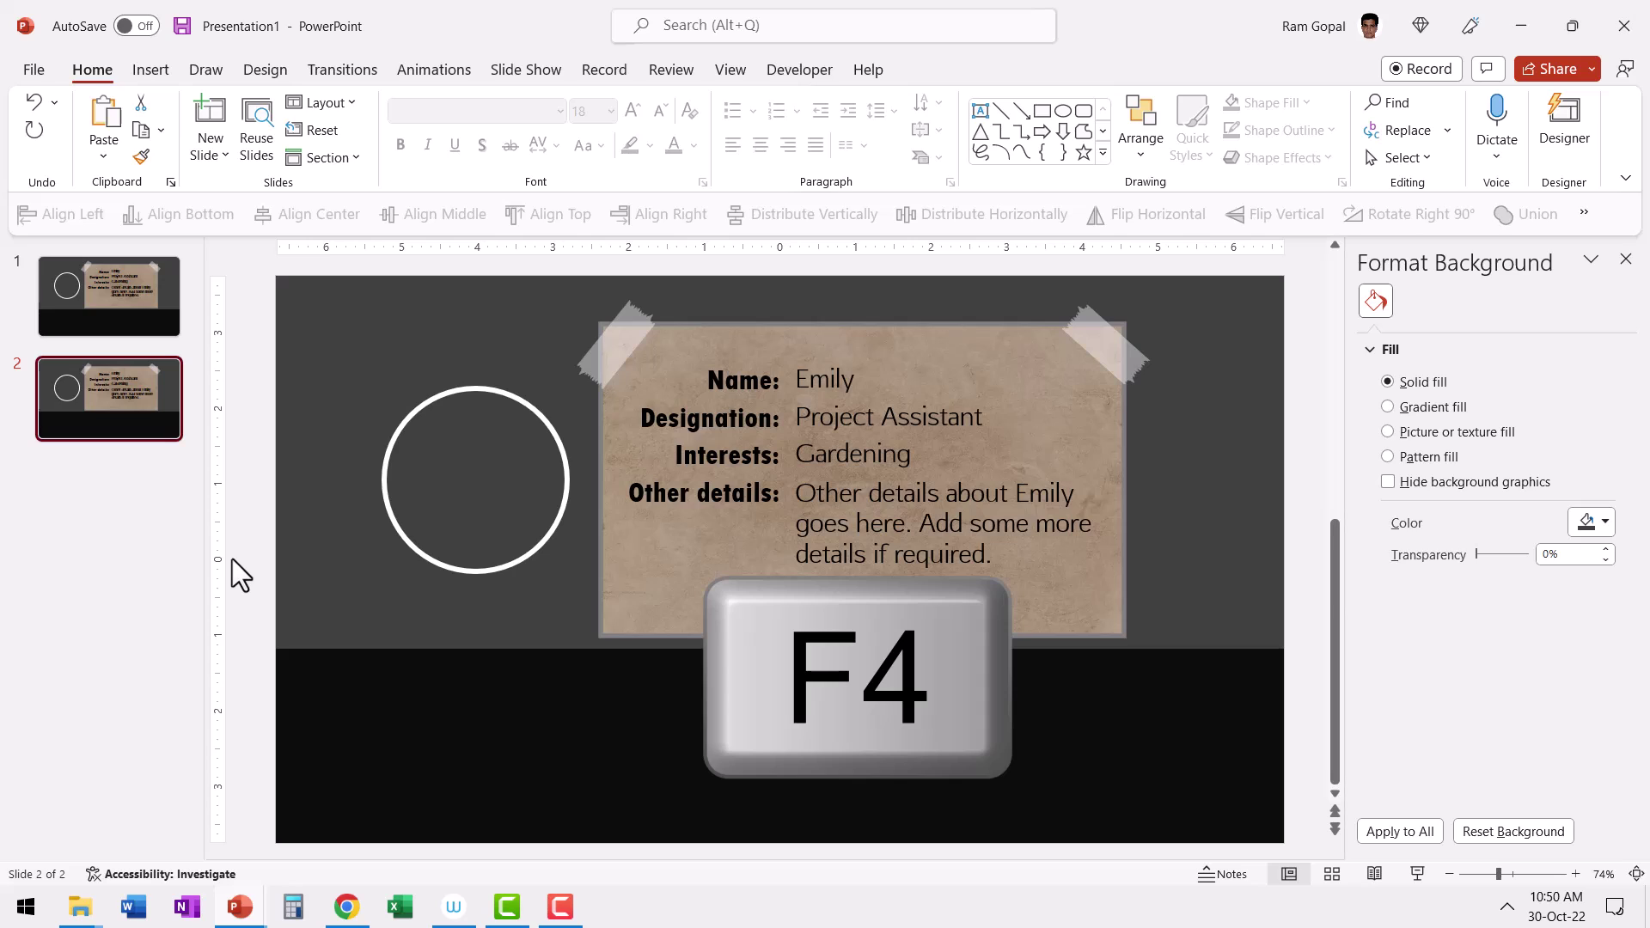
key(F4)
key(F4)
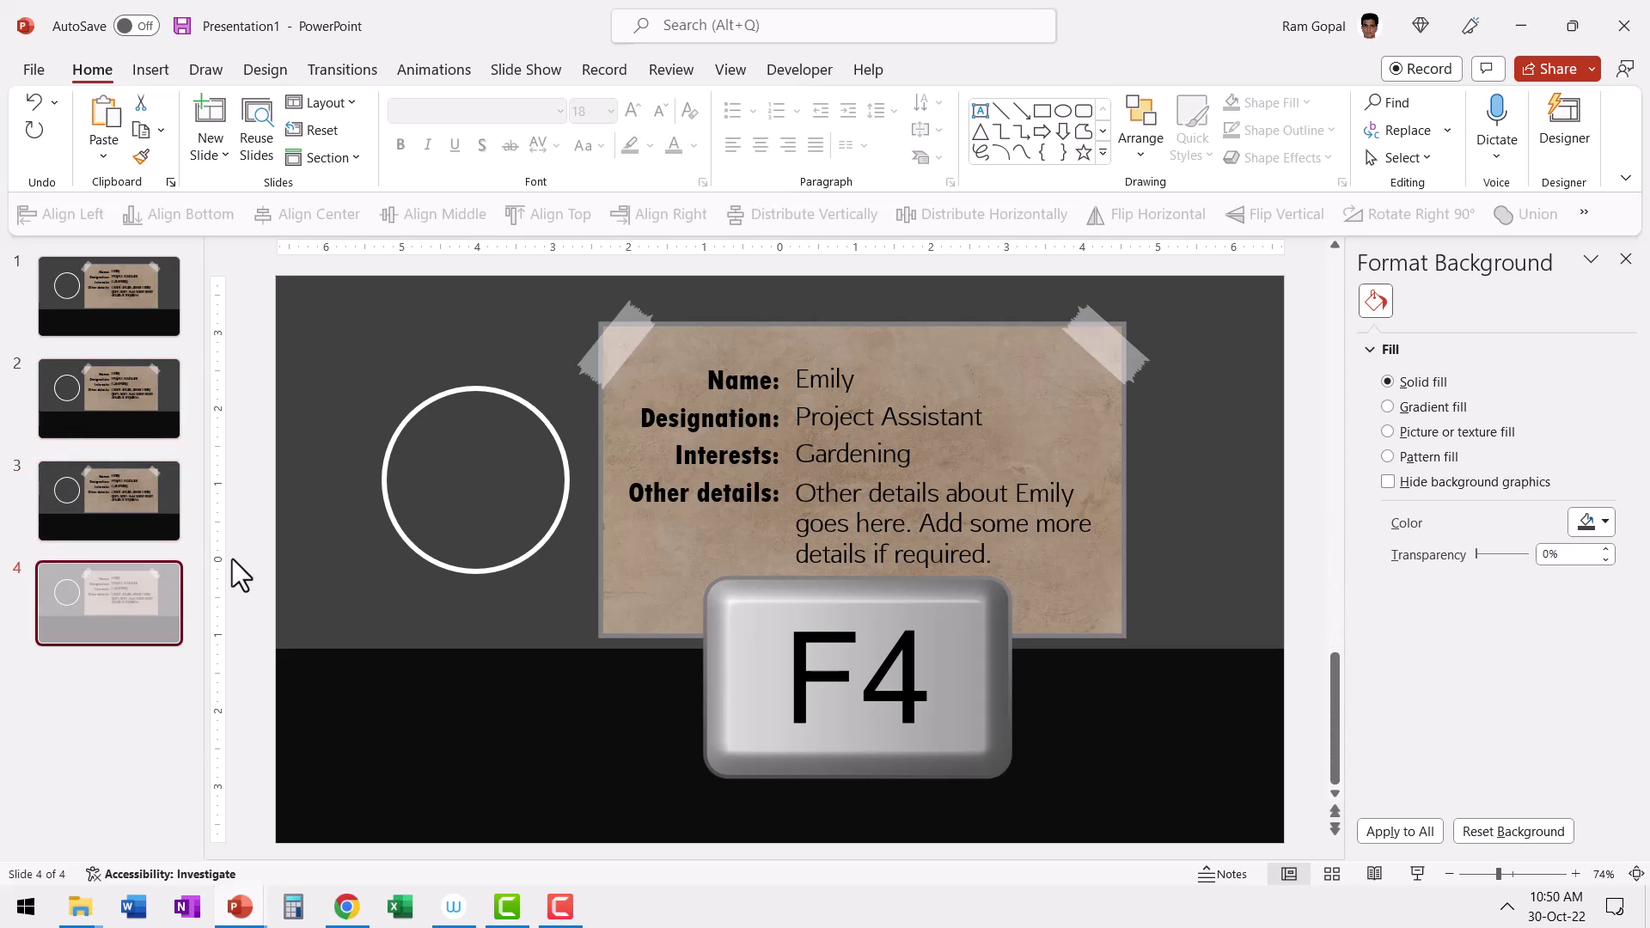
key(F4)
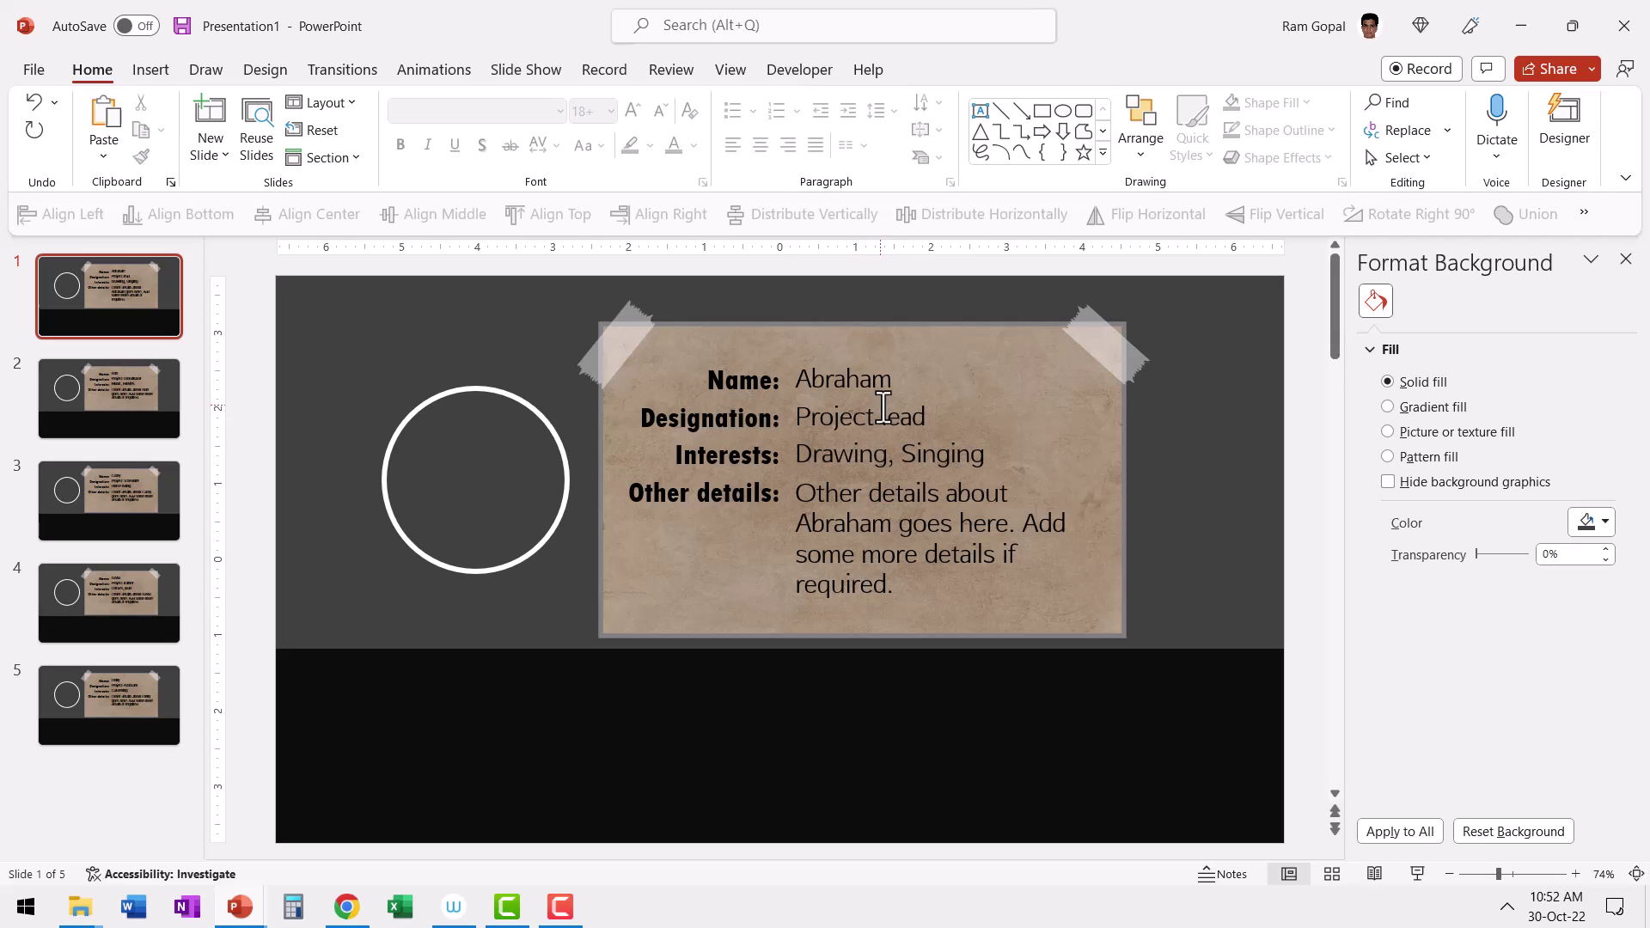
Page through the slides, then return to slide 1 with the Project lead card
key(Page_Down)
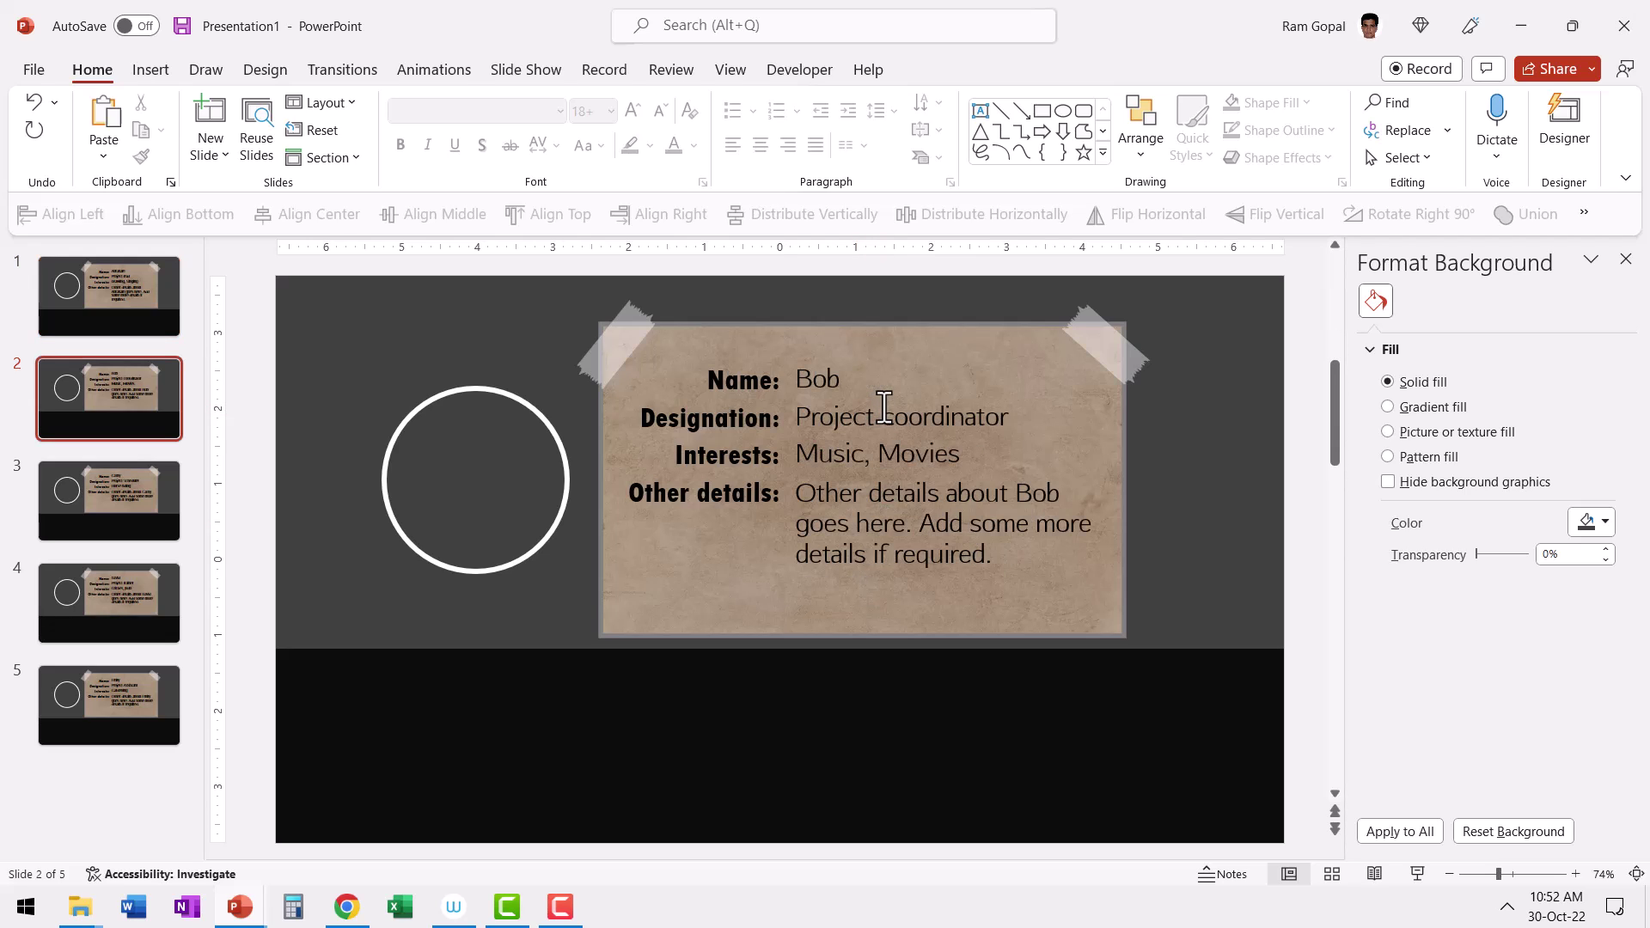
key(Page_Down)
key(Page_Down)
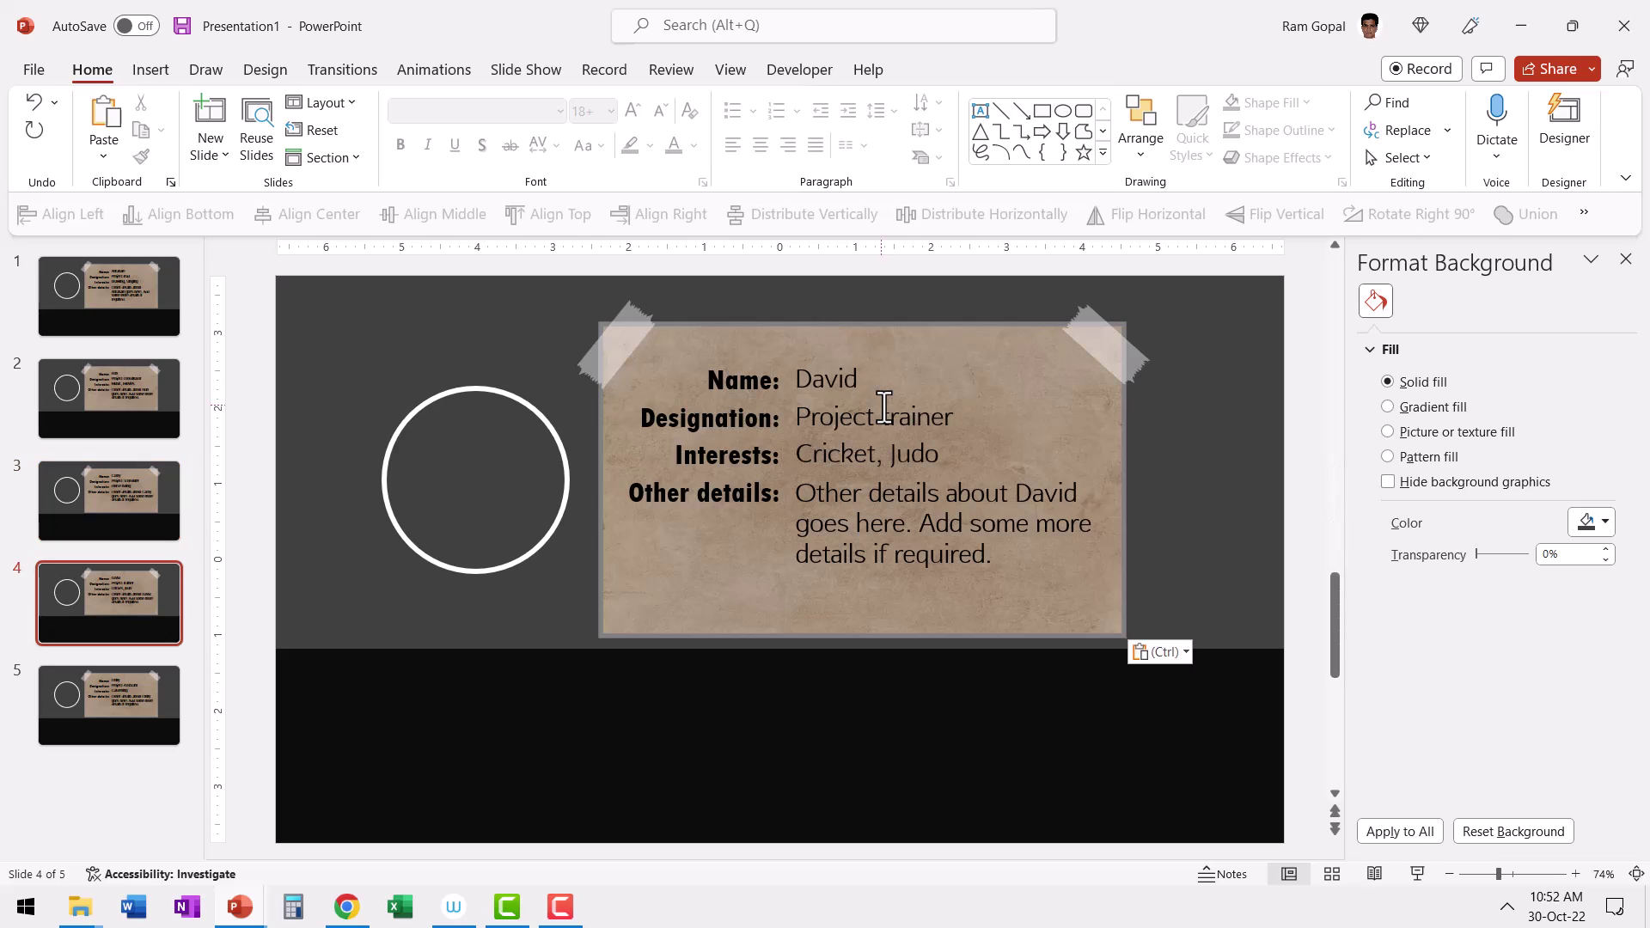
key(Page_Down)
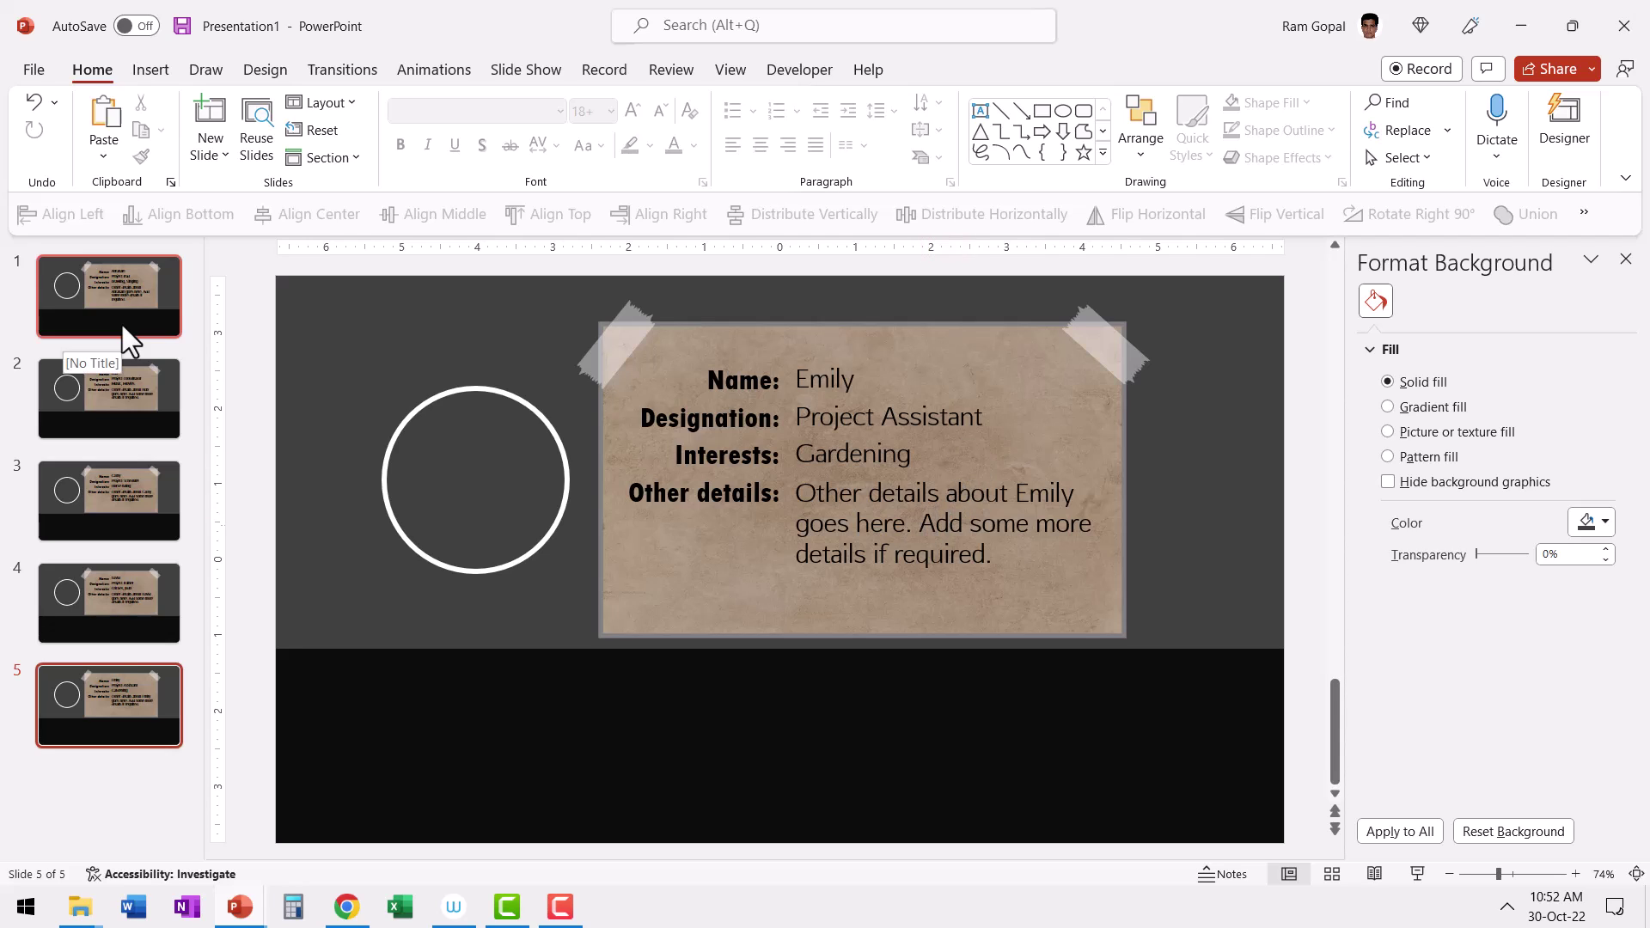
click(156, 292)
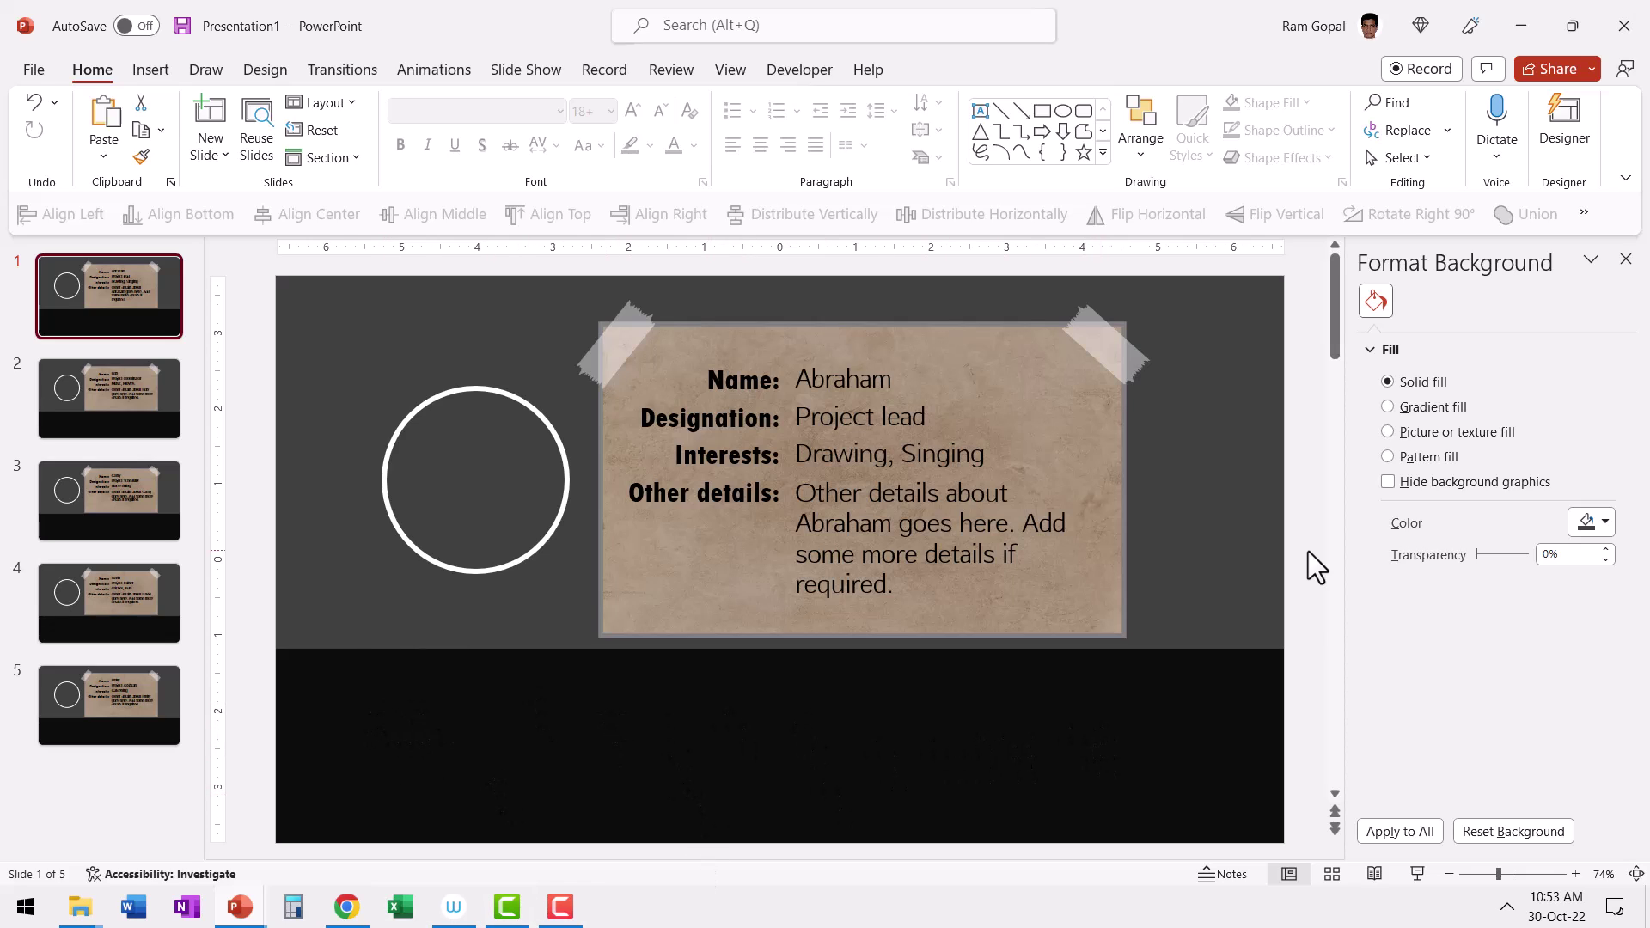
Paste the five circular team photos onto slide 1's black band and deselect them
key(ctrl+v)
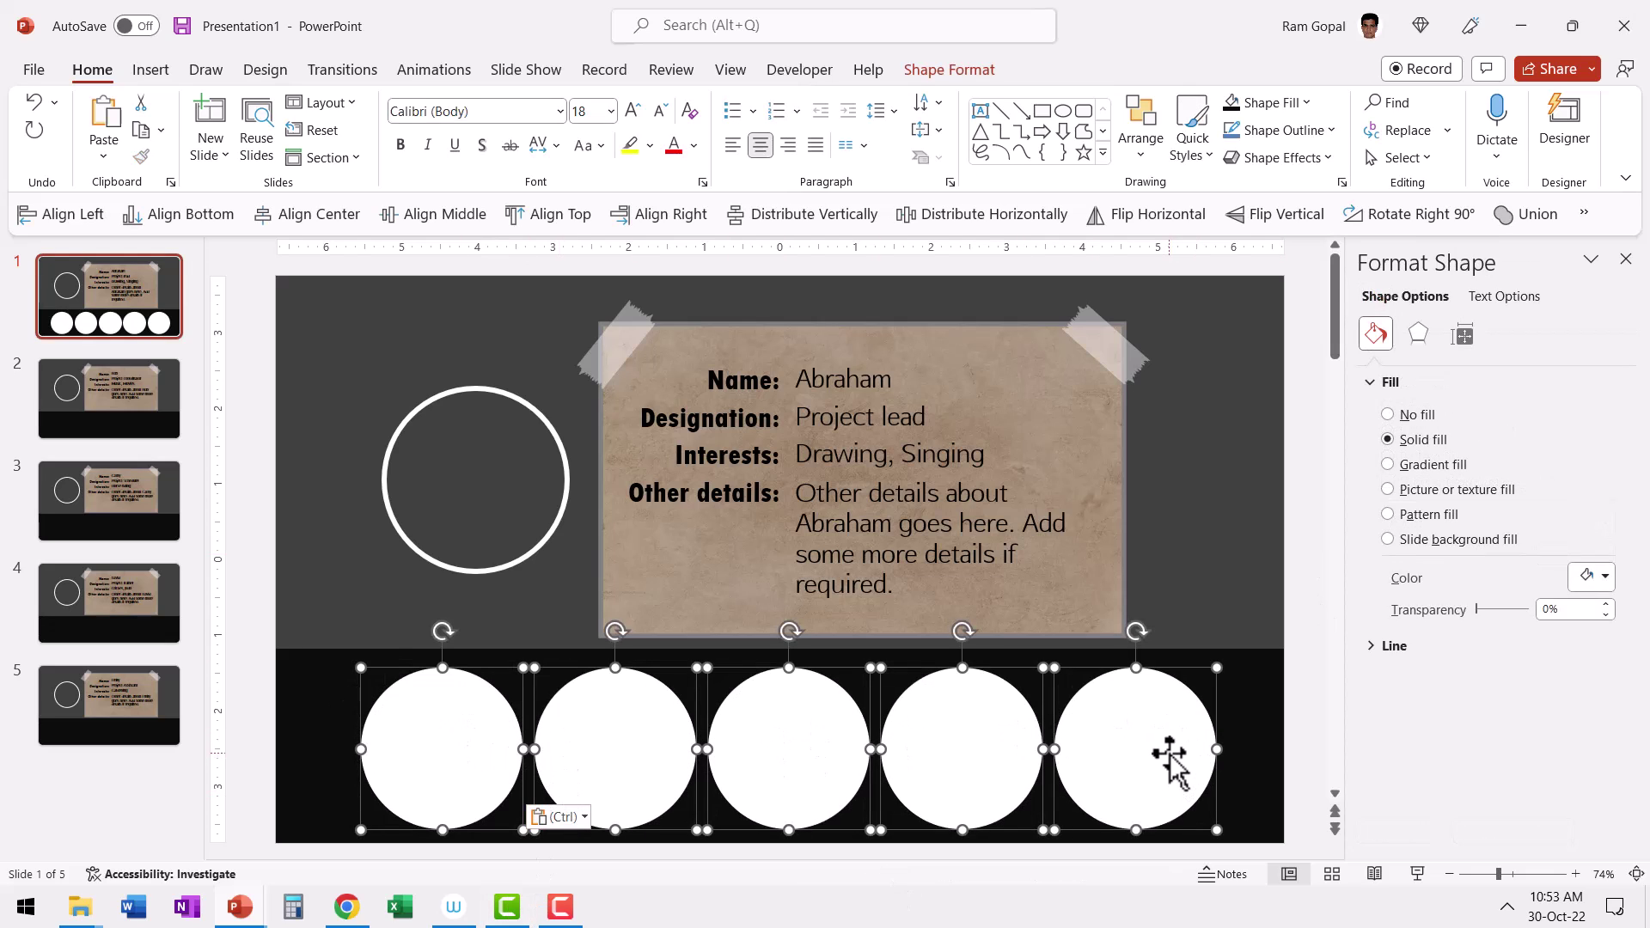
click(1307, 725)
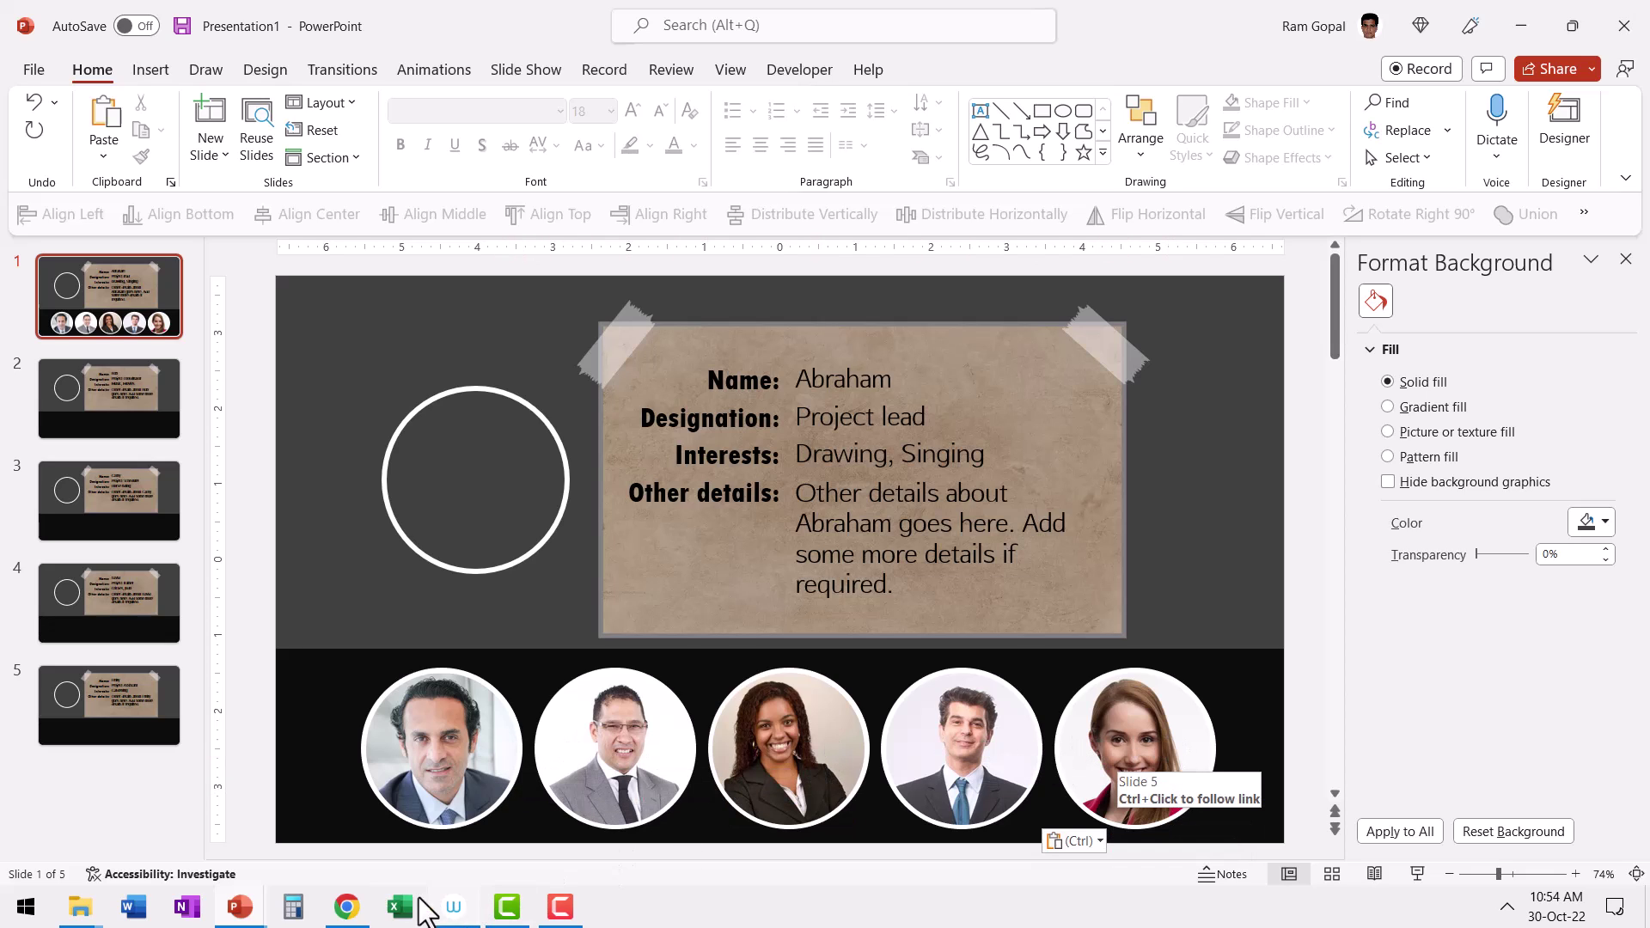
click(346, 906)
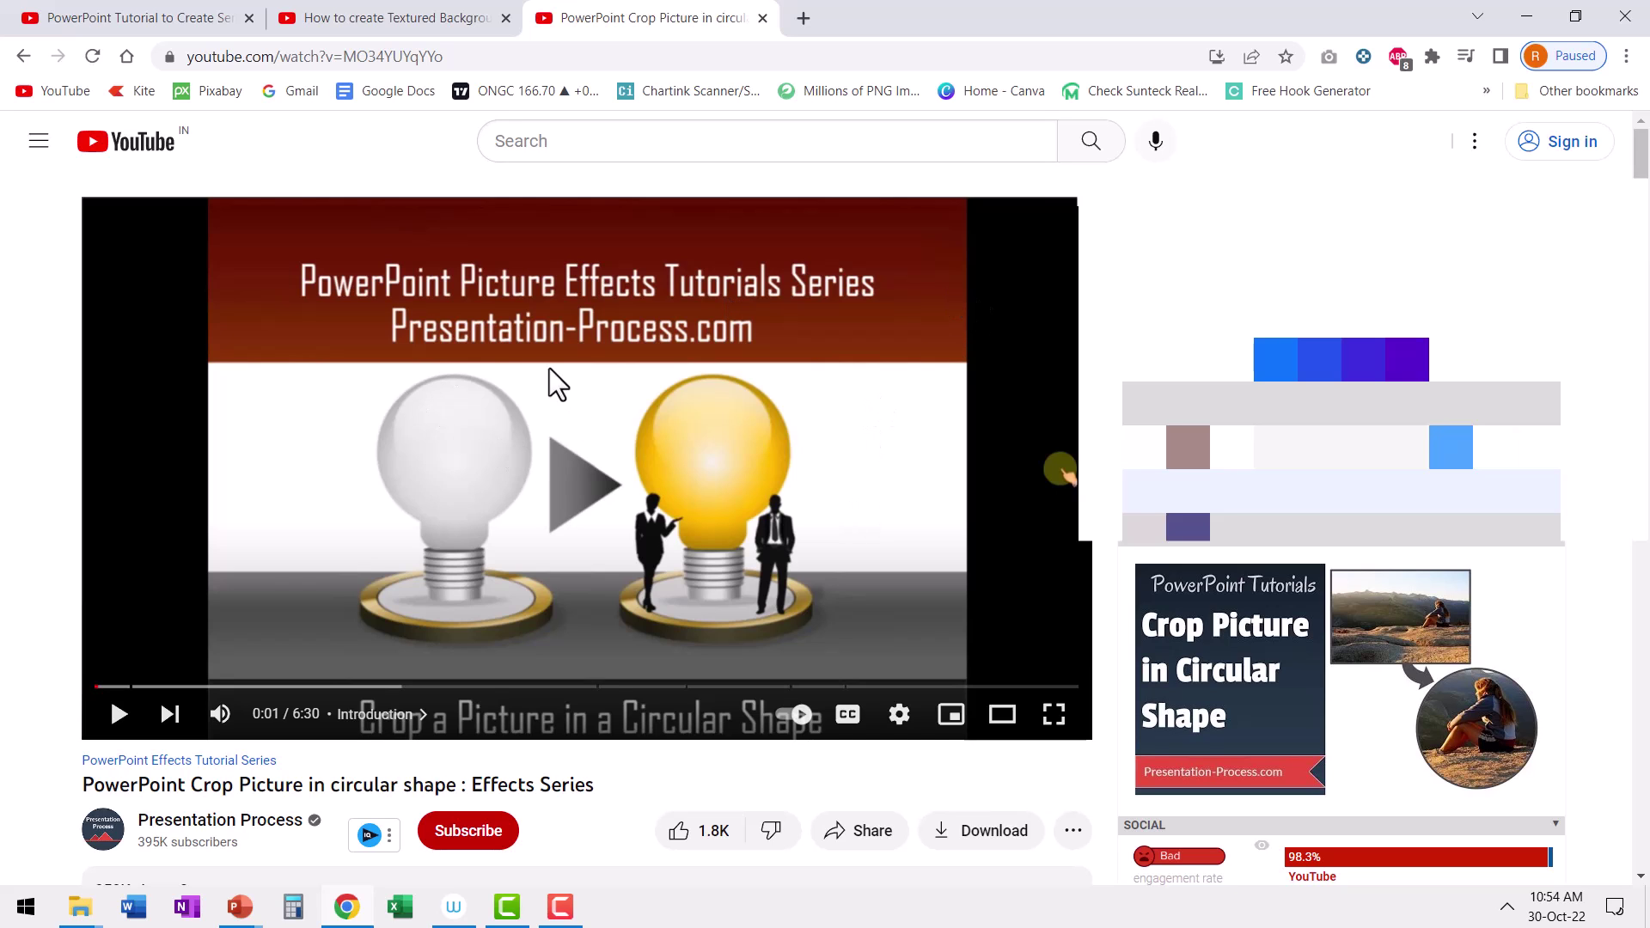
key(alt+Tab)
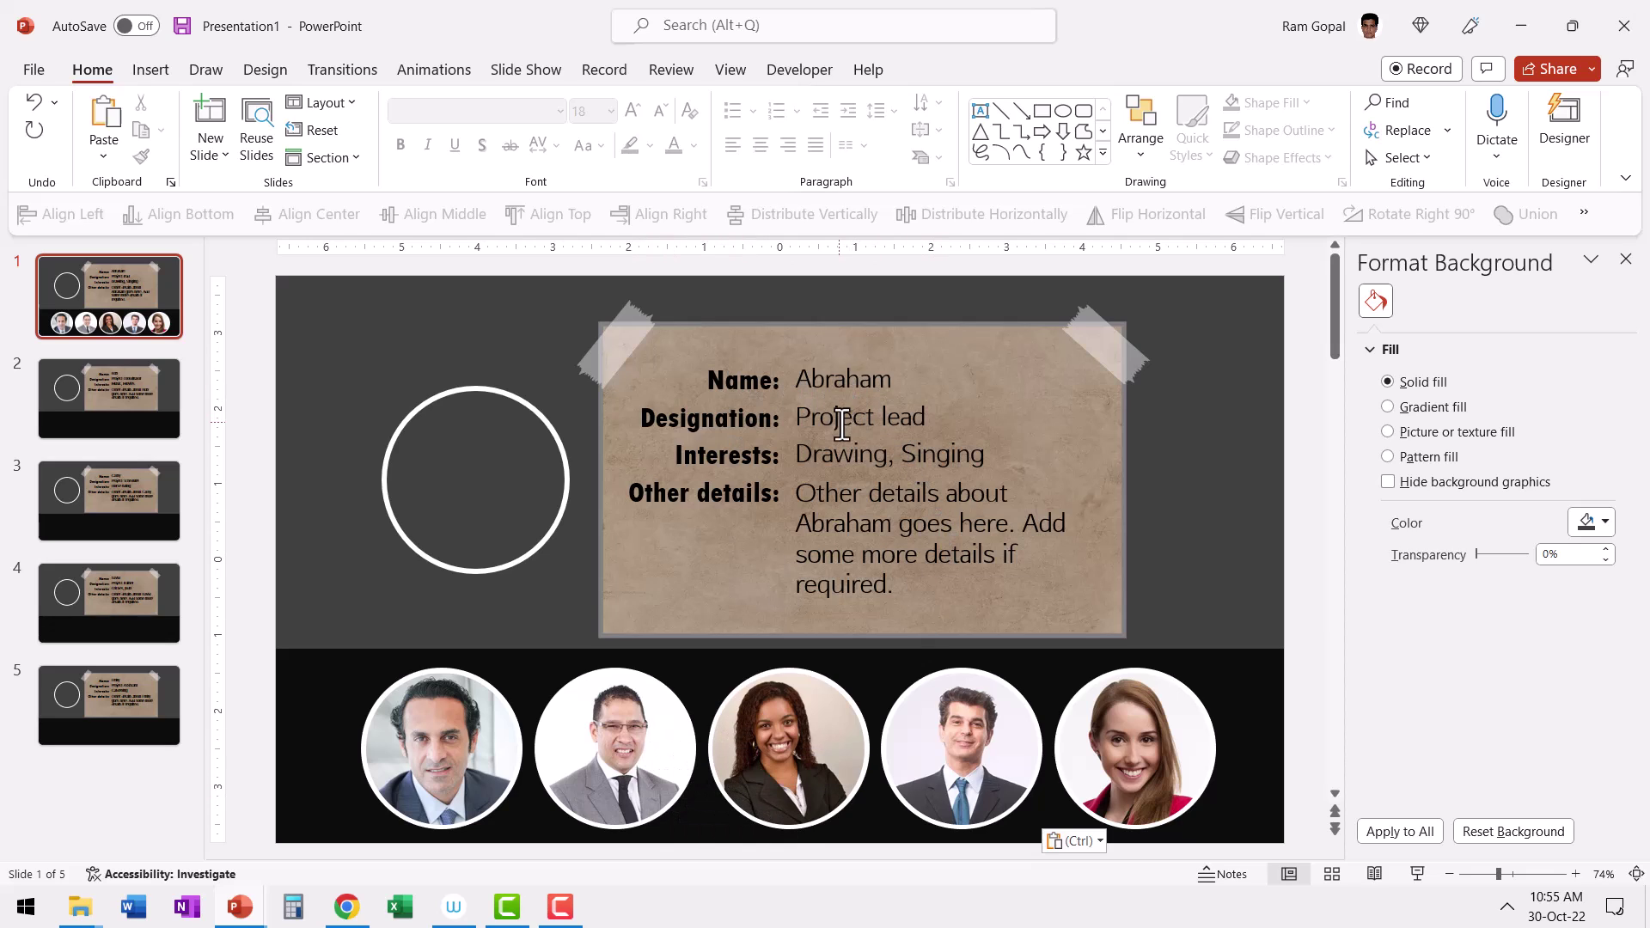
Hyperlink the first photo to Slide 1 and the second to Slide 2
click(451, 744)
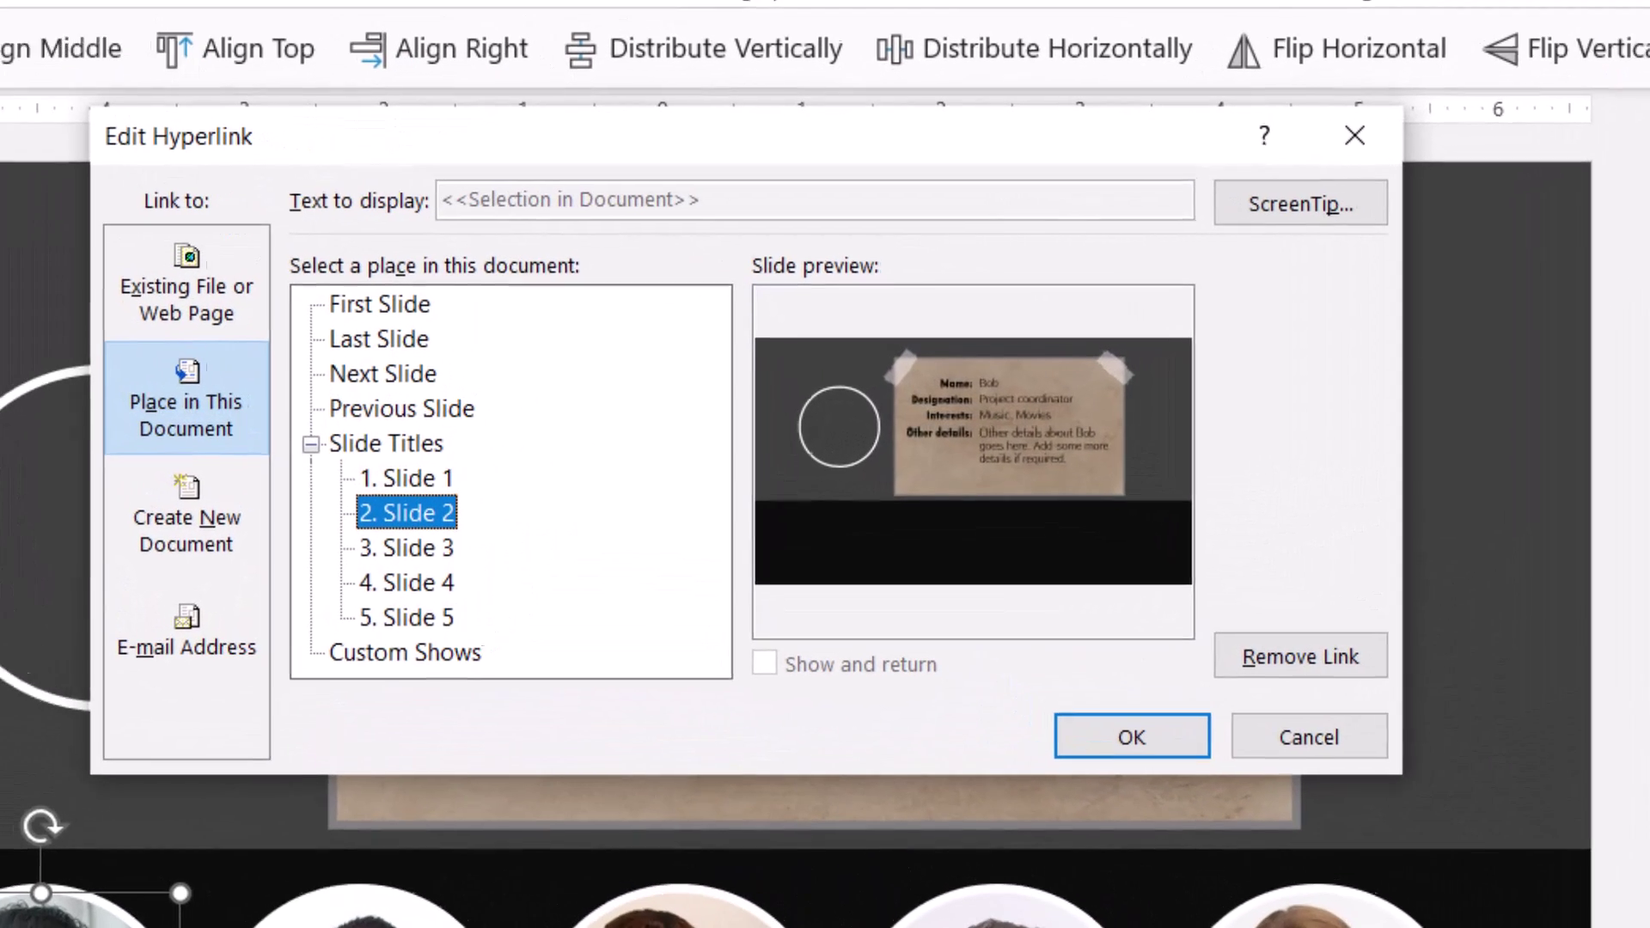
click(190, 402)
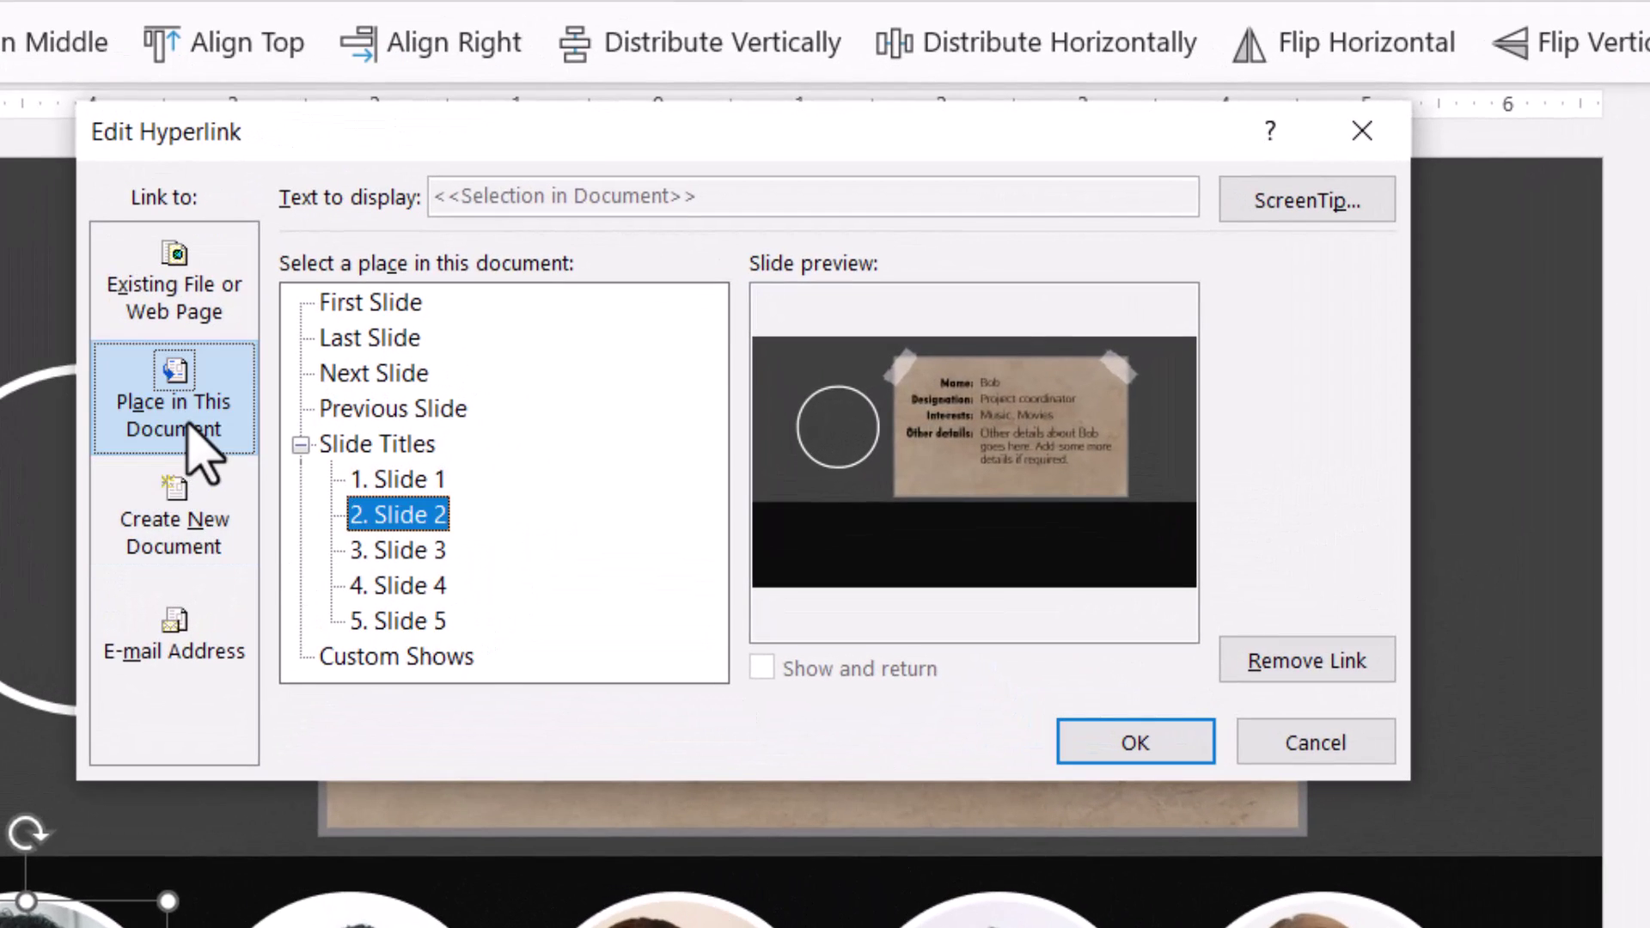
click(429, 481)
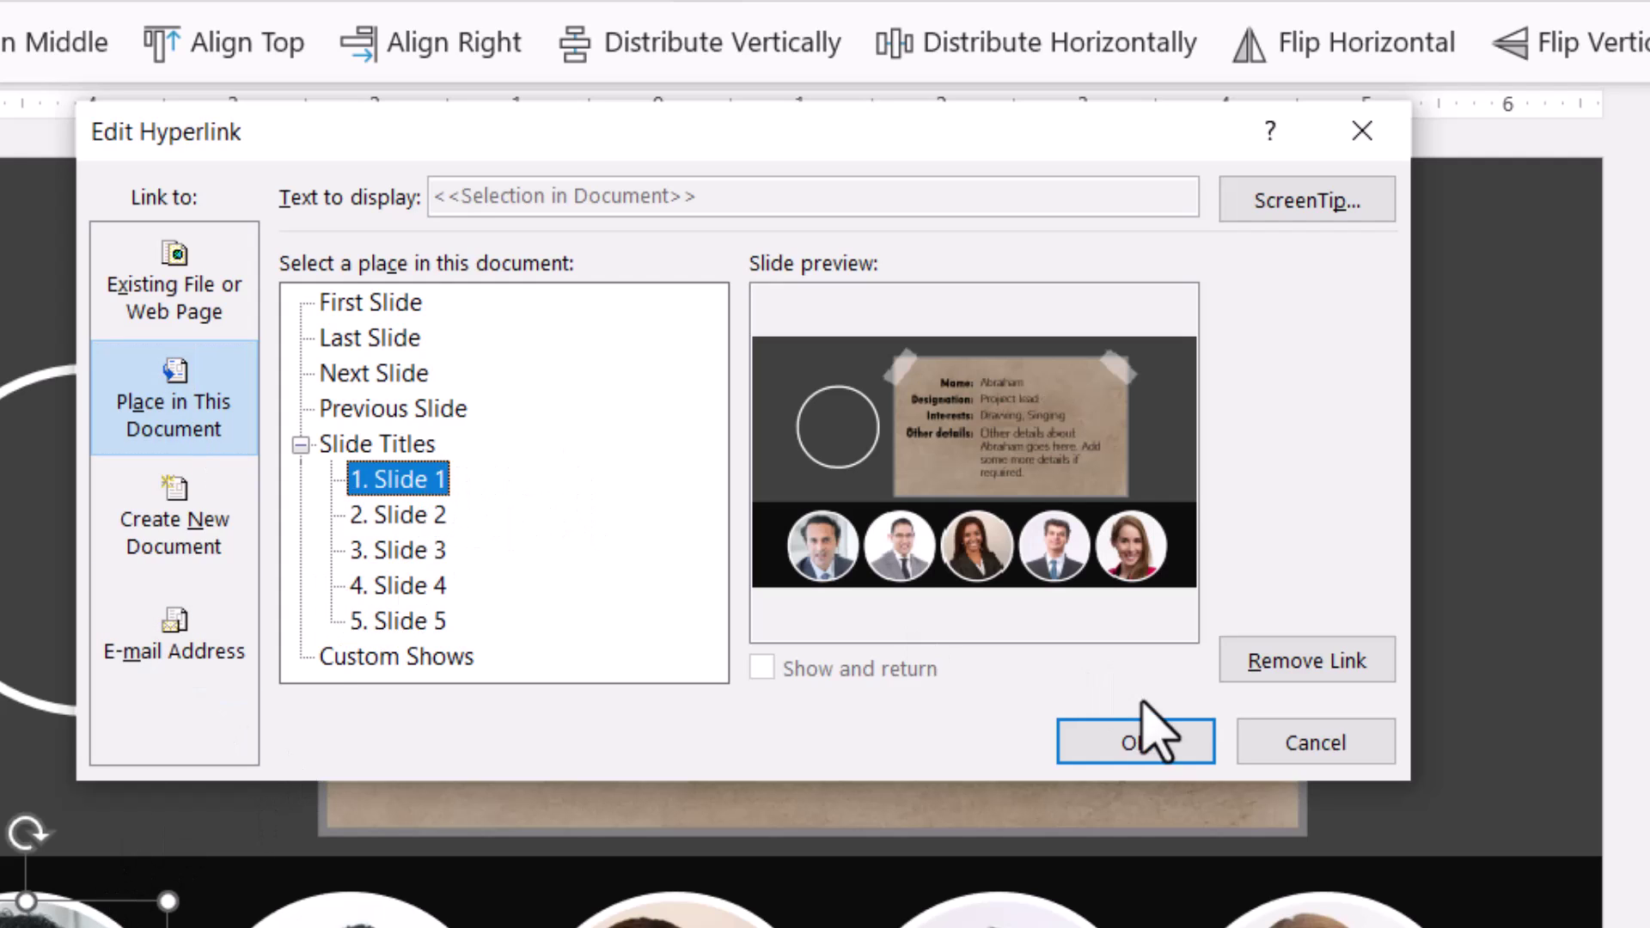
click(1162, 754)
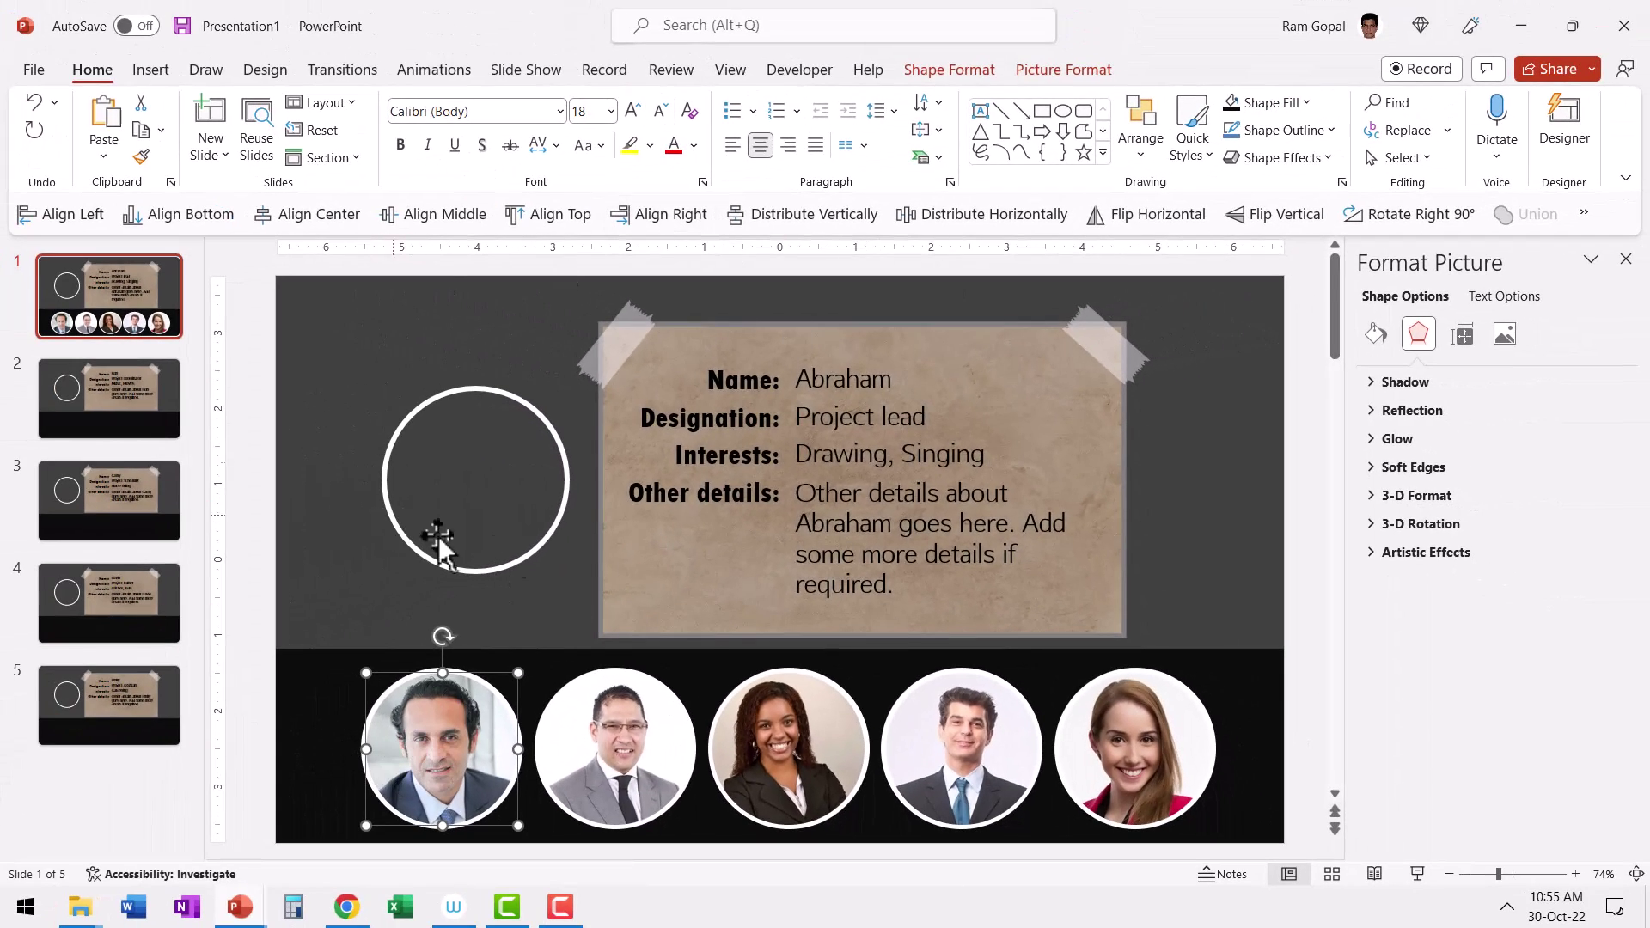
click(634, 713)
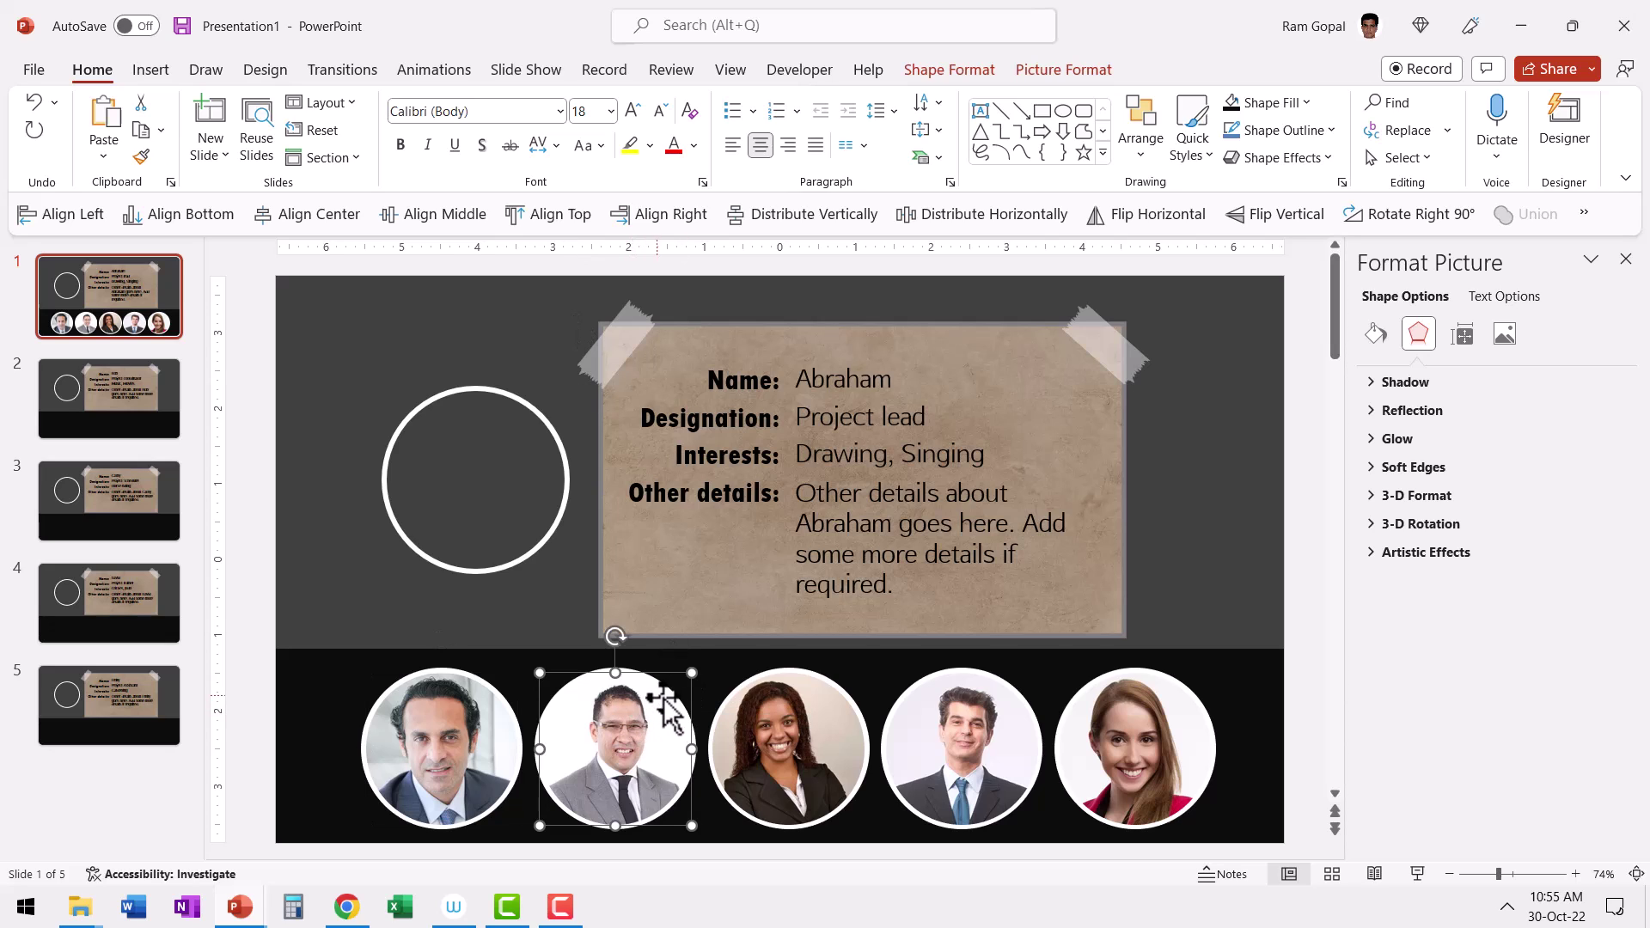
key(ctrl+k)
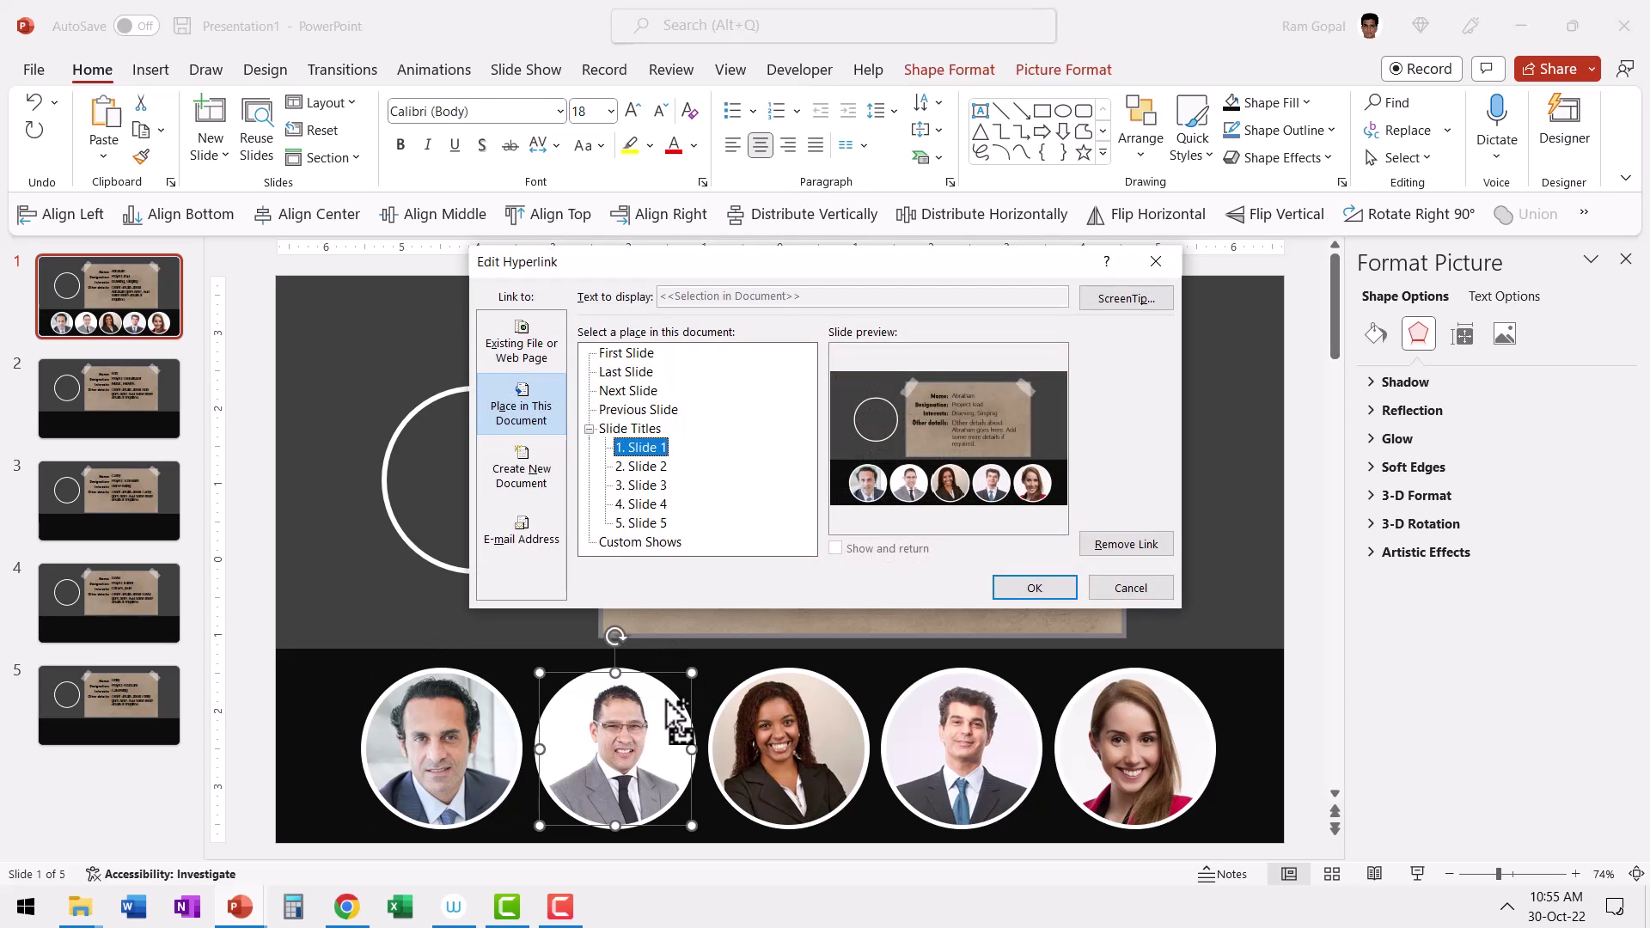
click(643, 466)
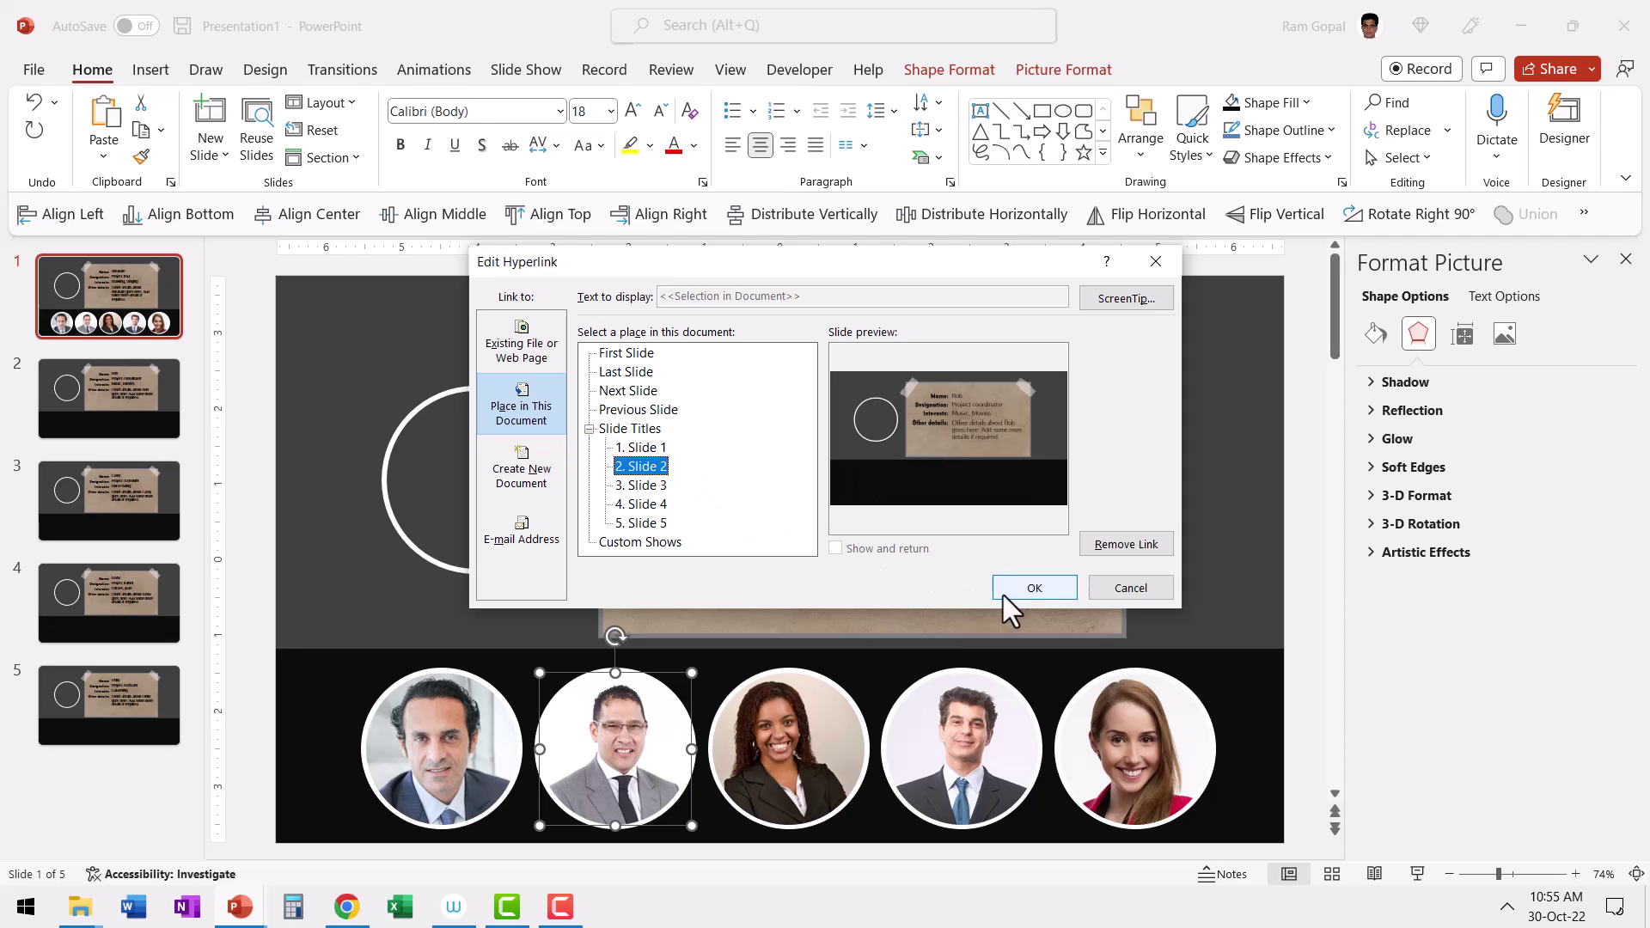
click(1050, 593)
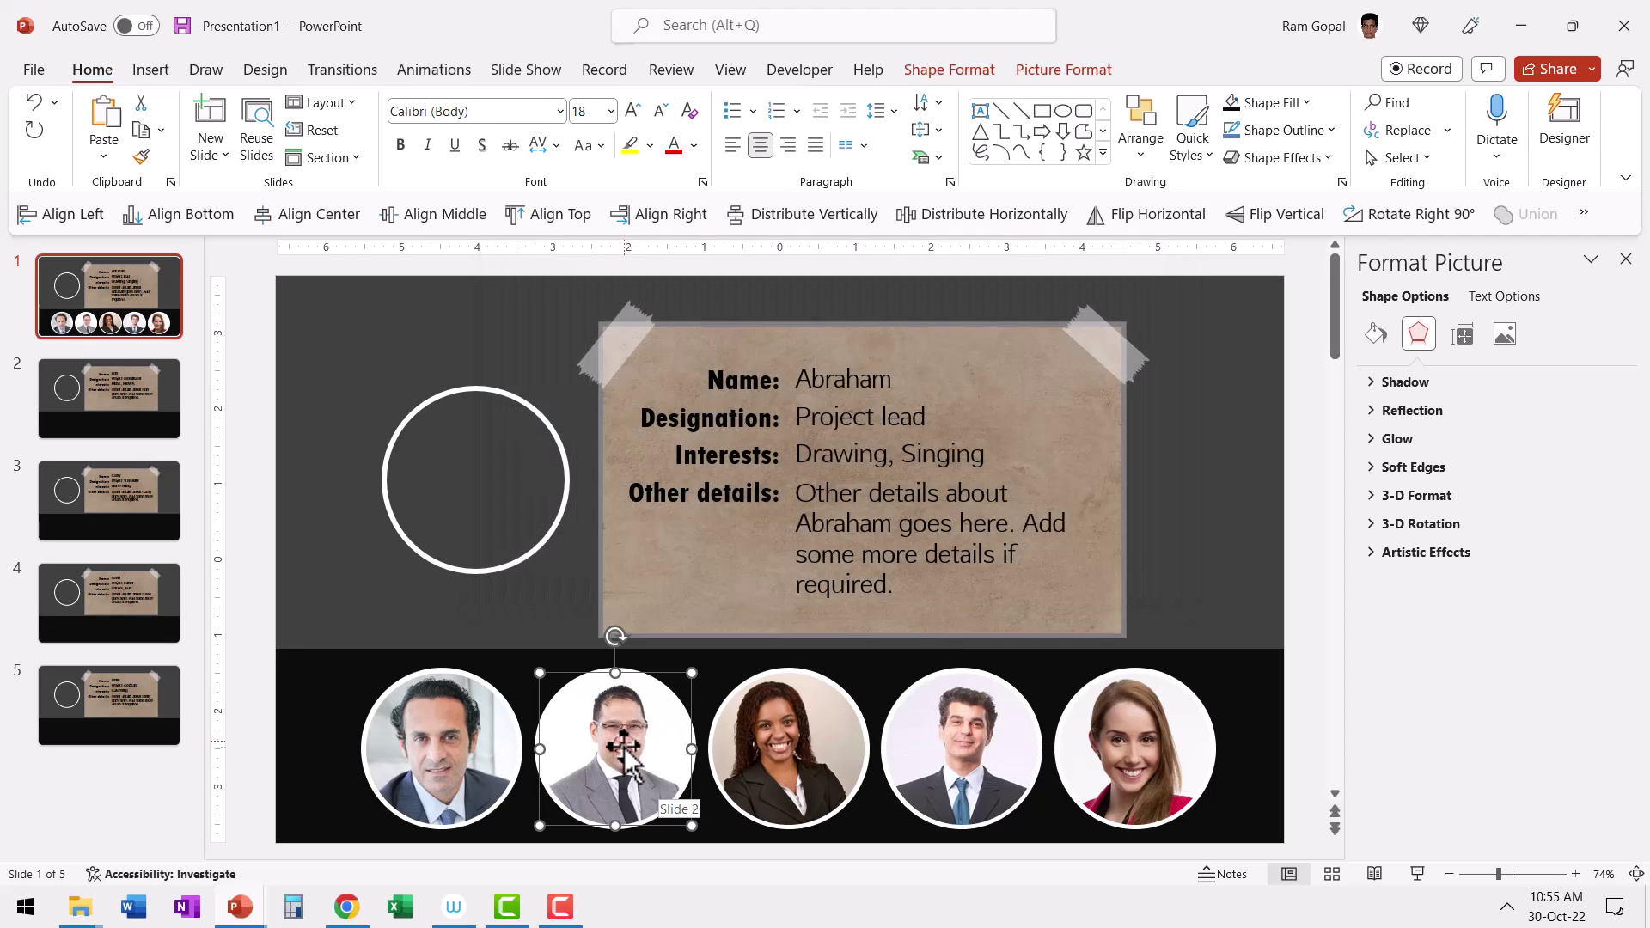
Hyperlink the third, fourth and fifth photos to Slides 3, 4 and 5
click(814, 756)
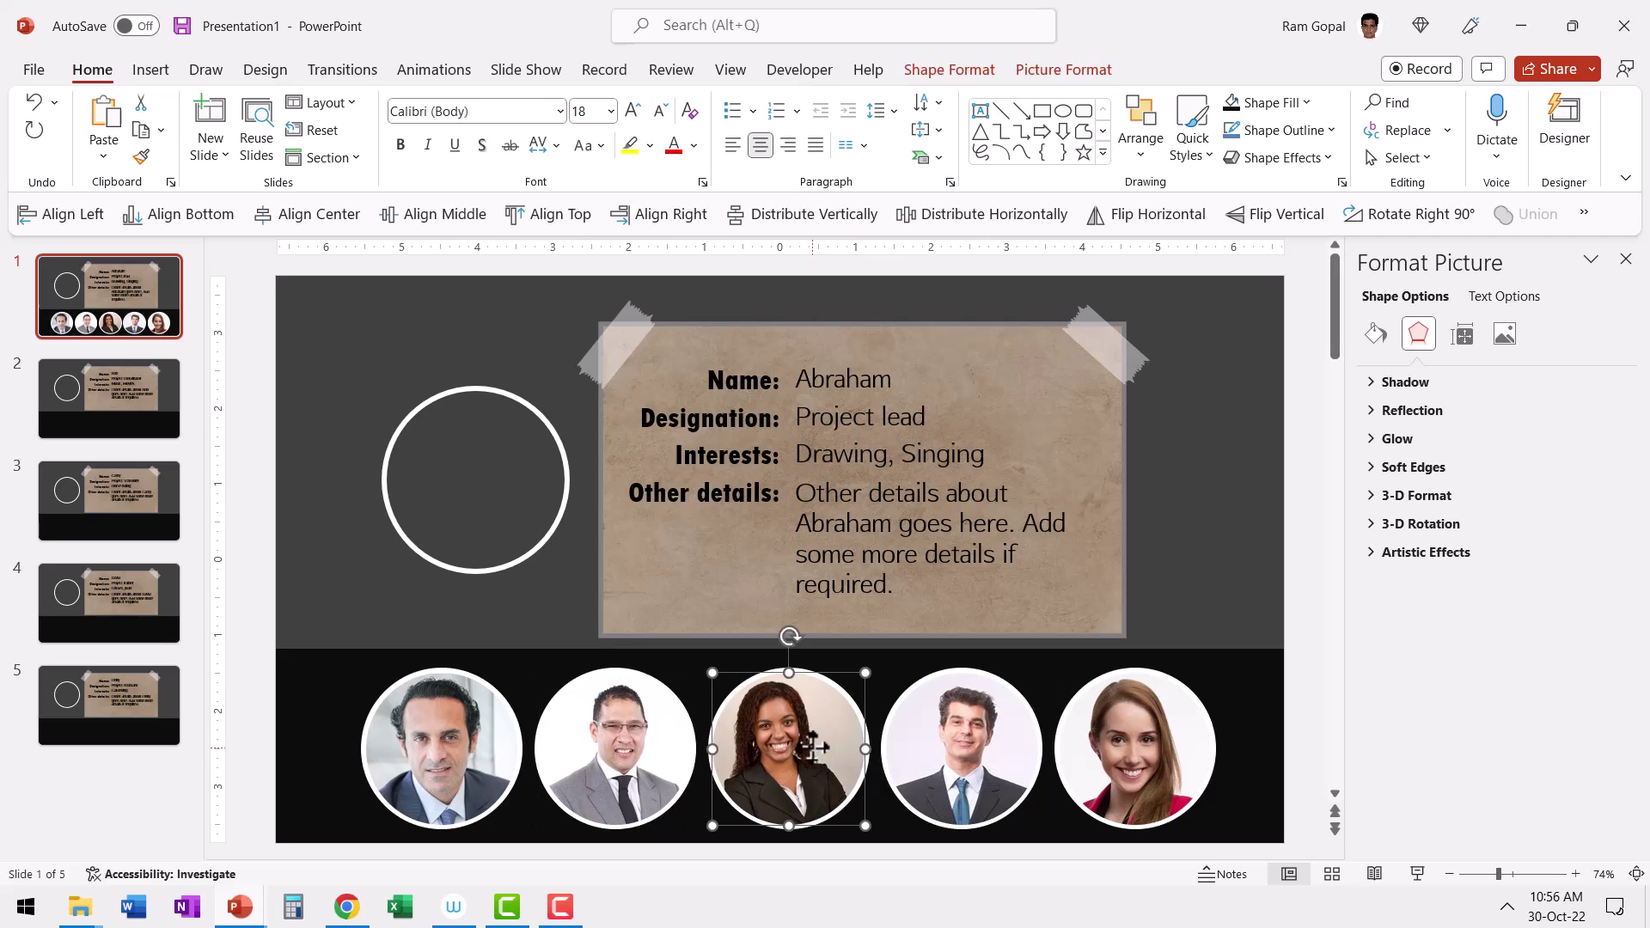
key(ctrl+k)
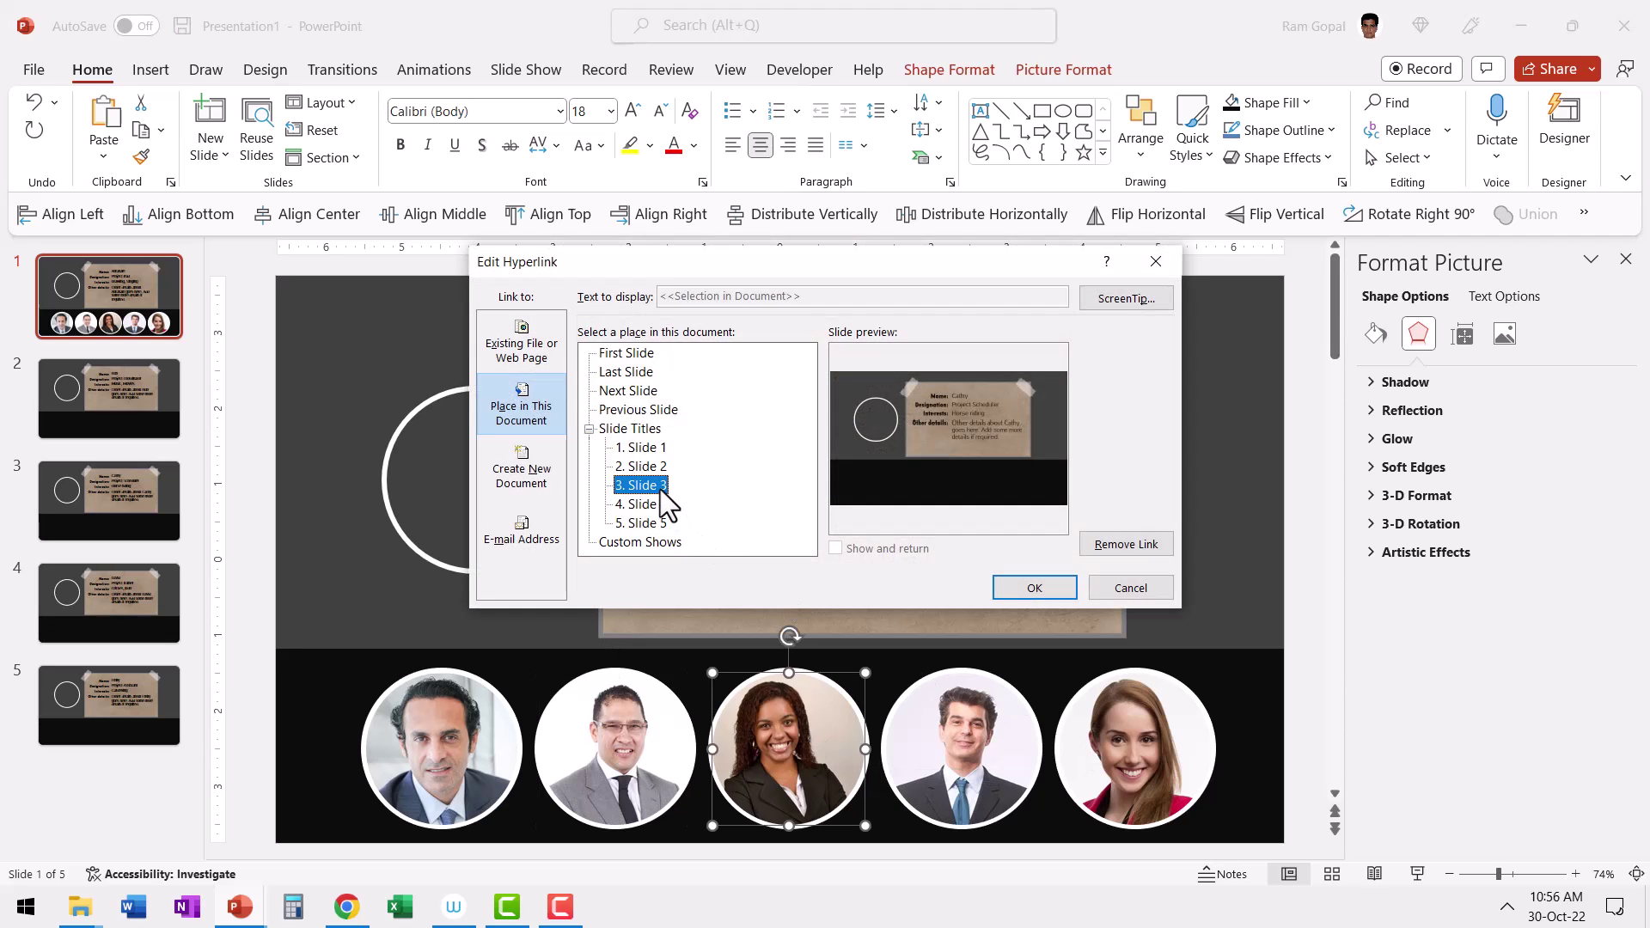
click(1034, 588)
click(969, 729)
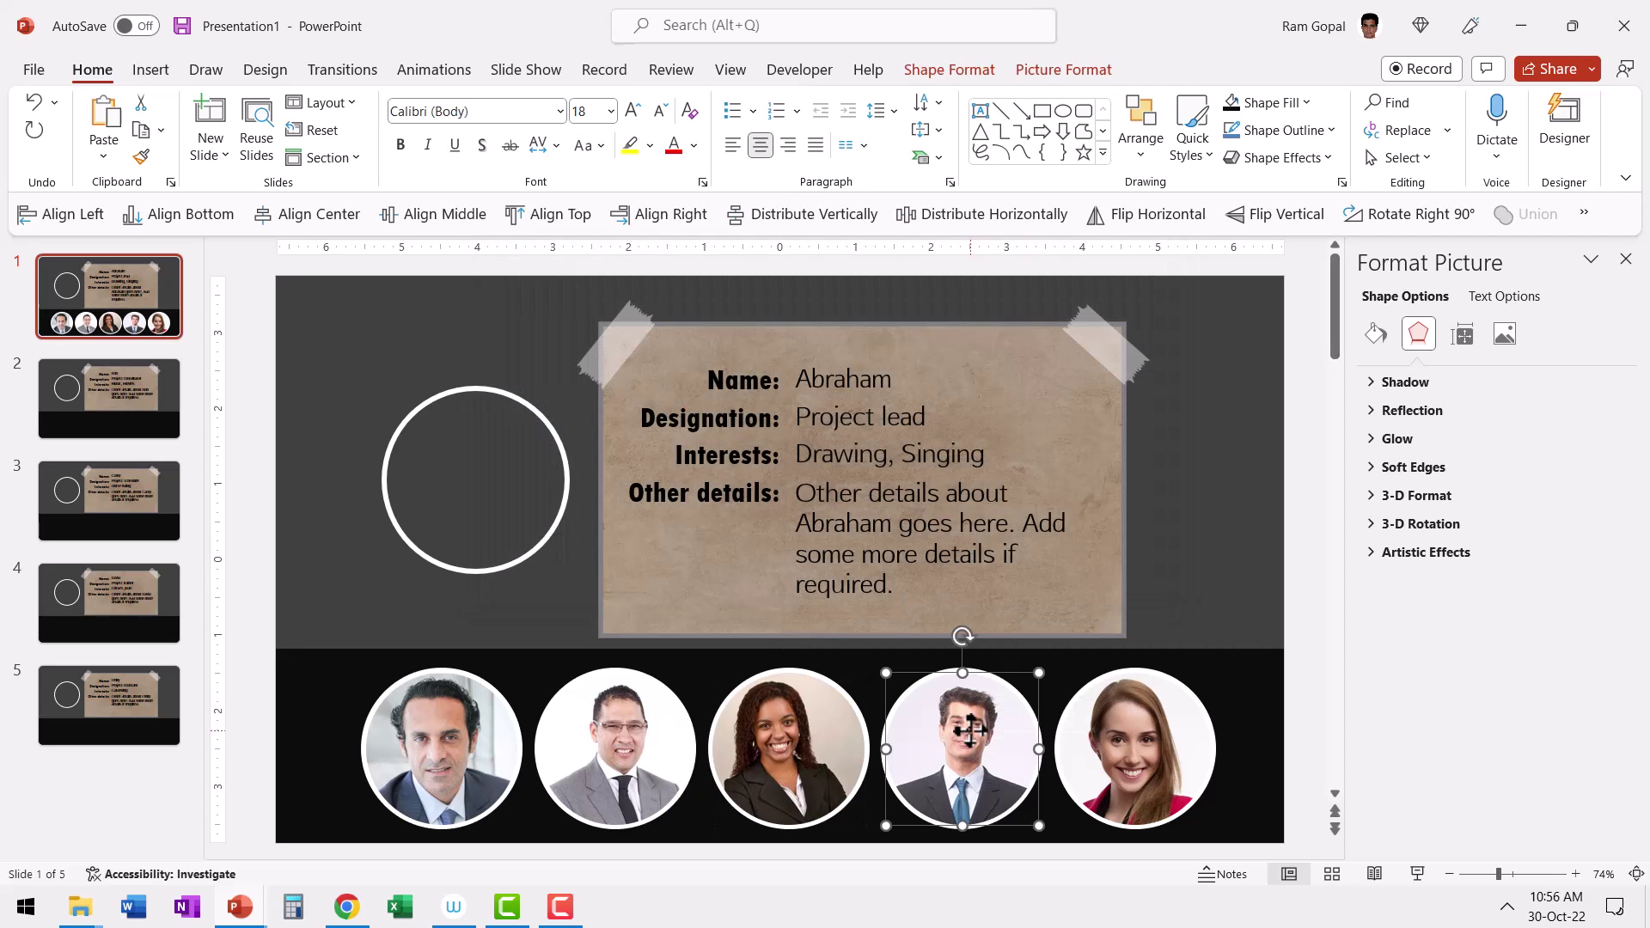
key(ctrl+k)
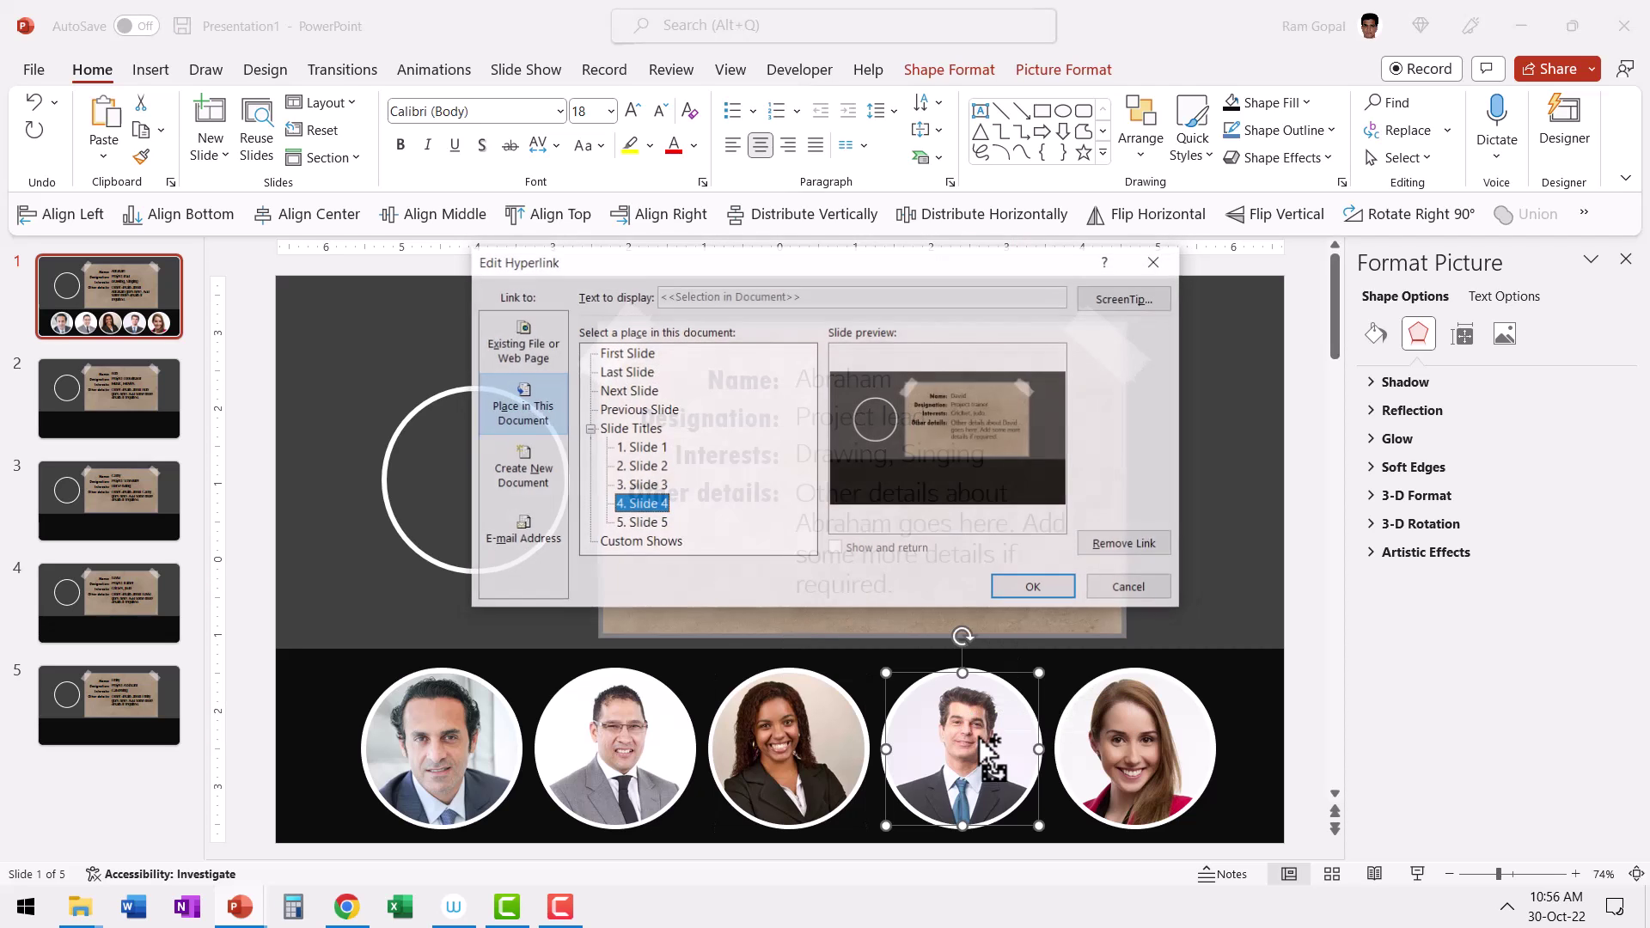
click(1062, 589)
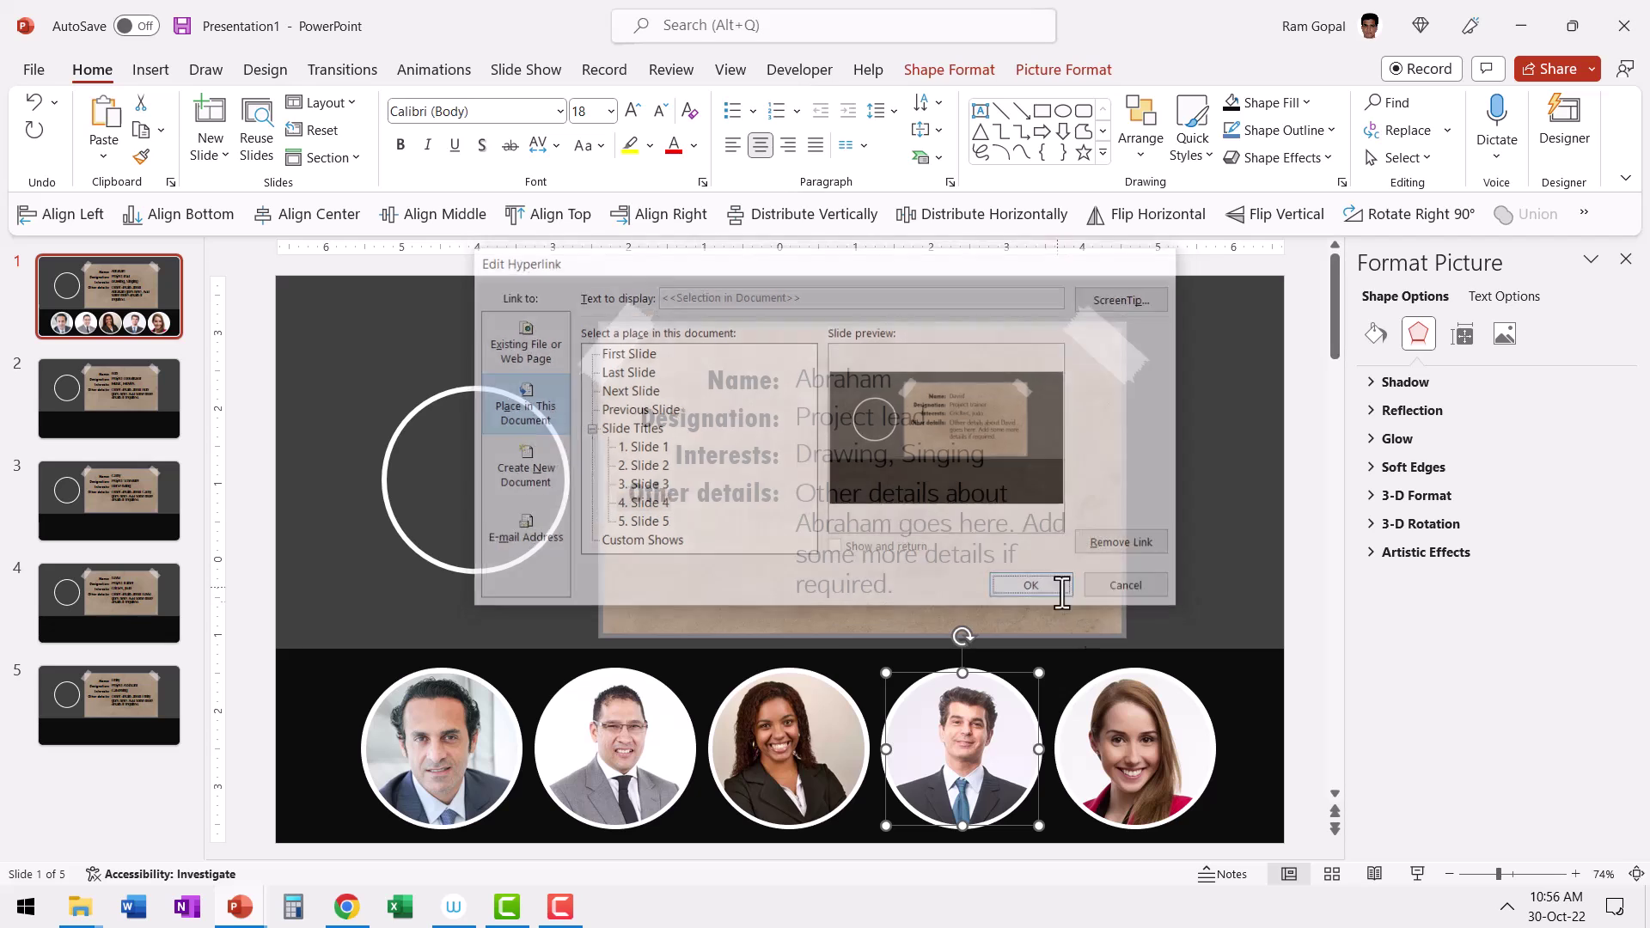
click(1124, 724)
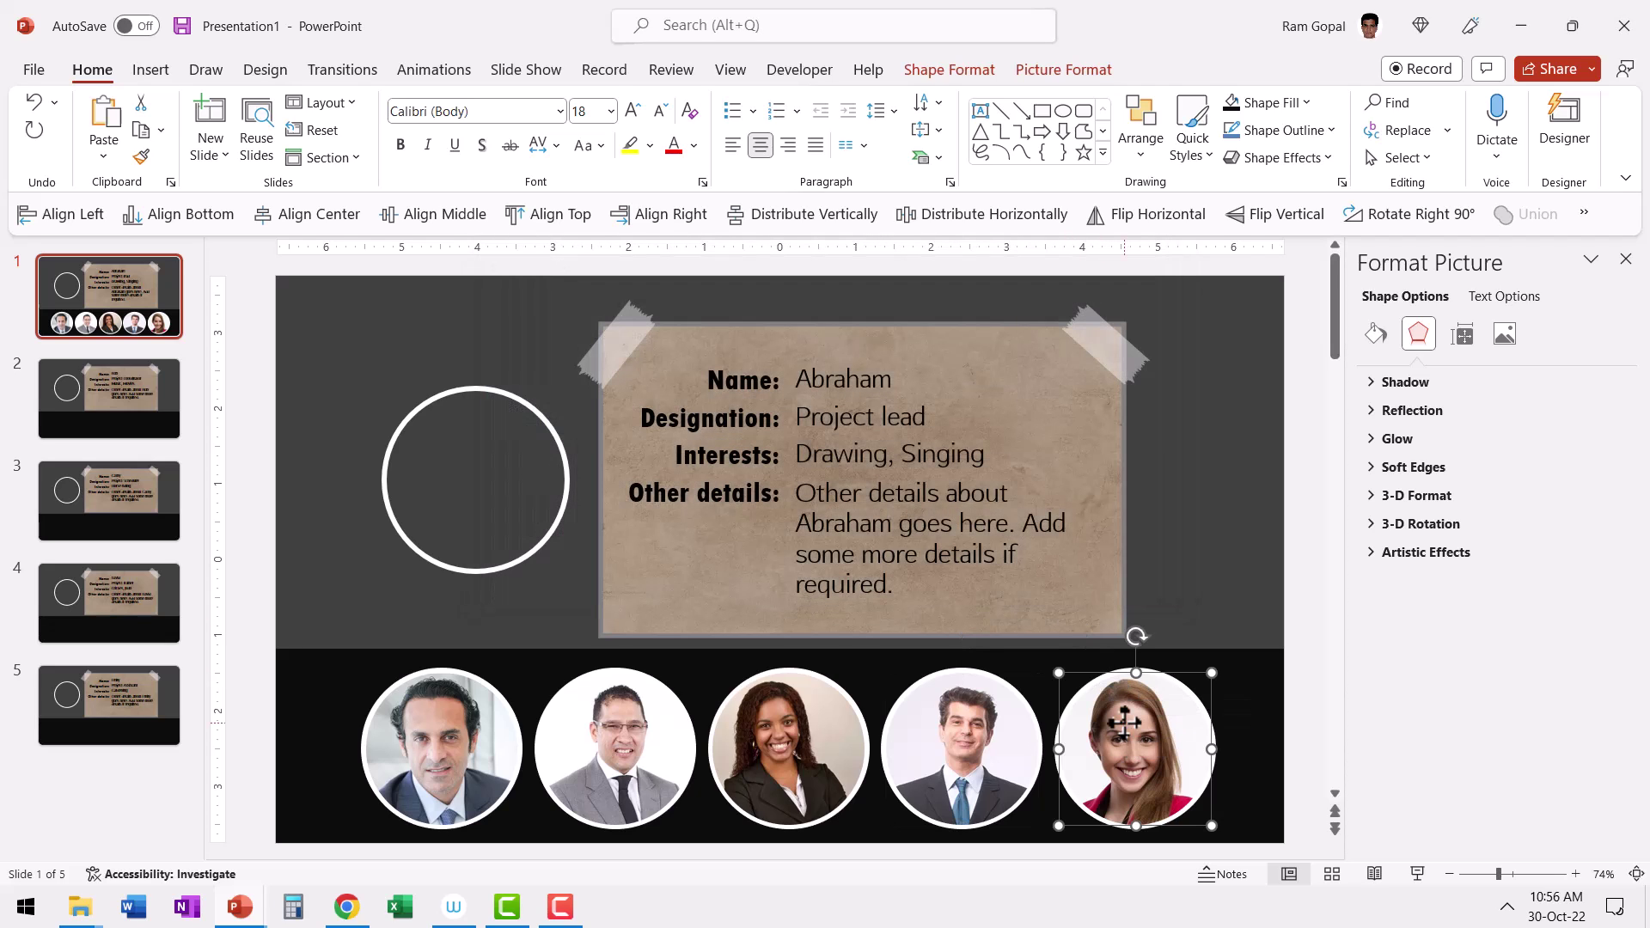
key(ctrl+k)
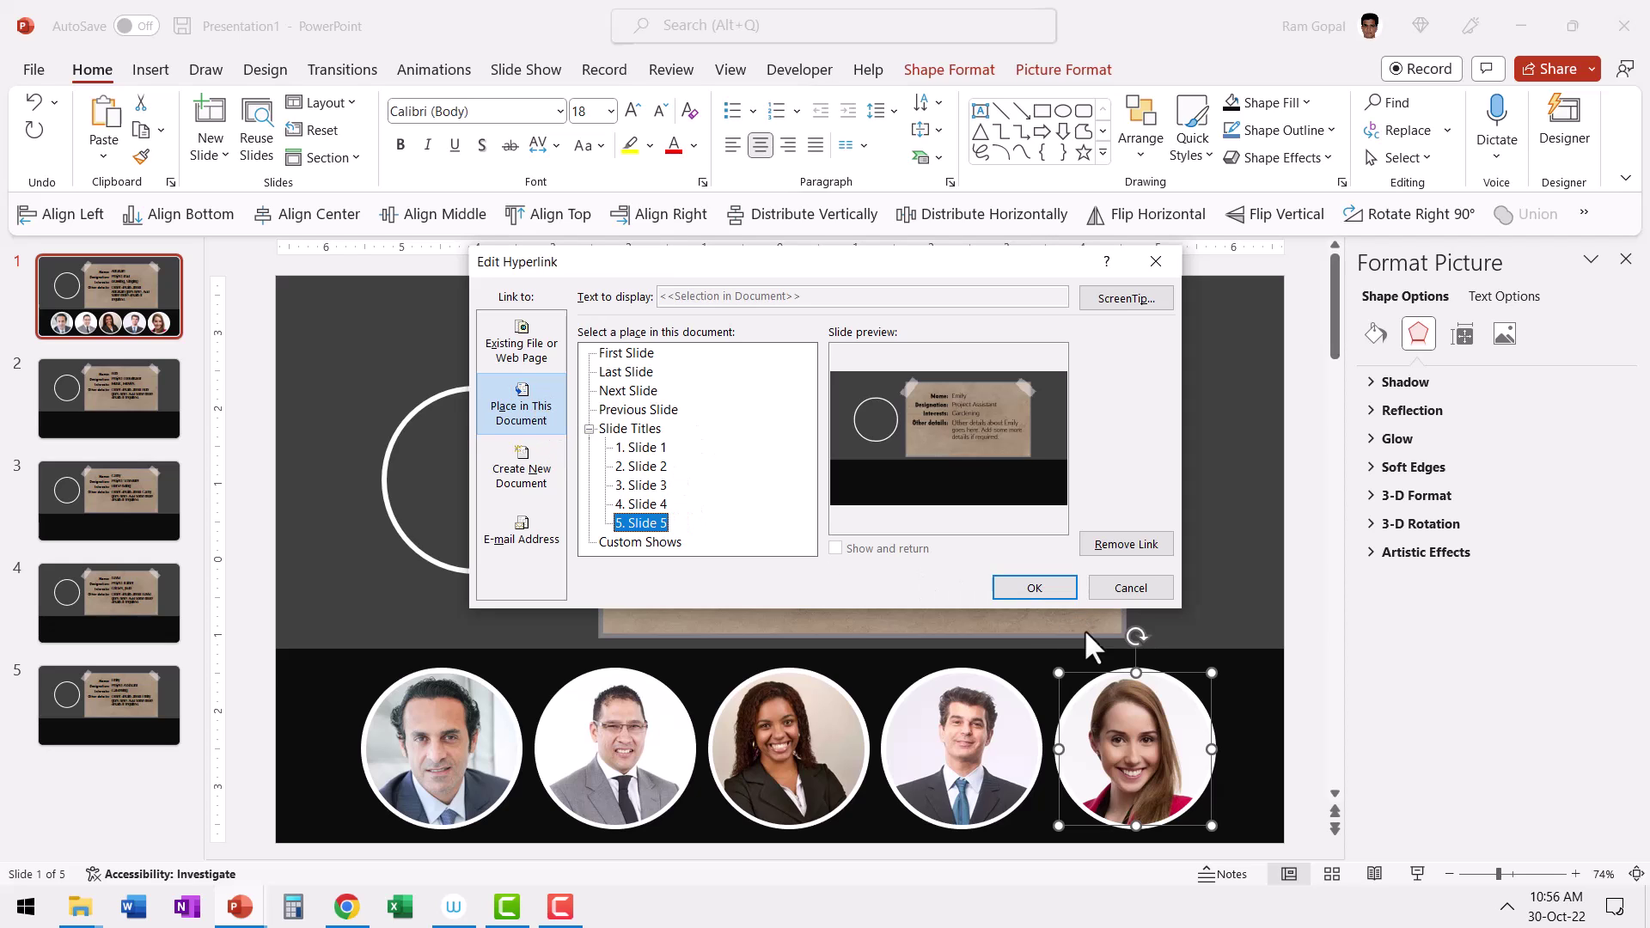
click(1031, 587)
click(1251, 787)
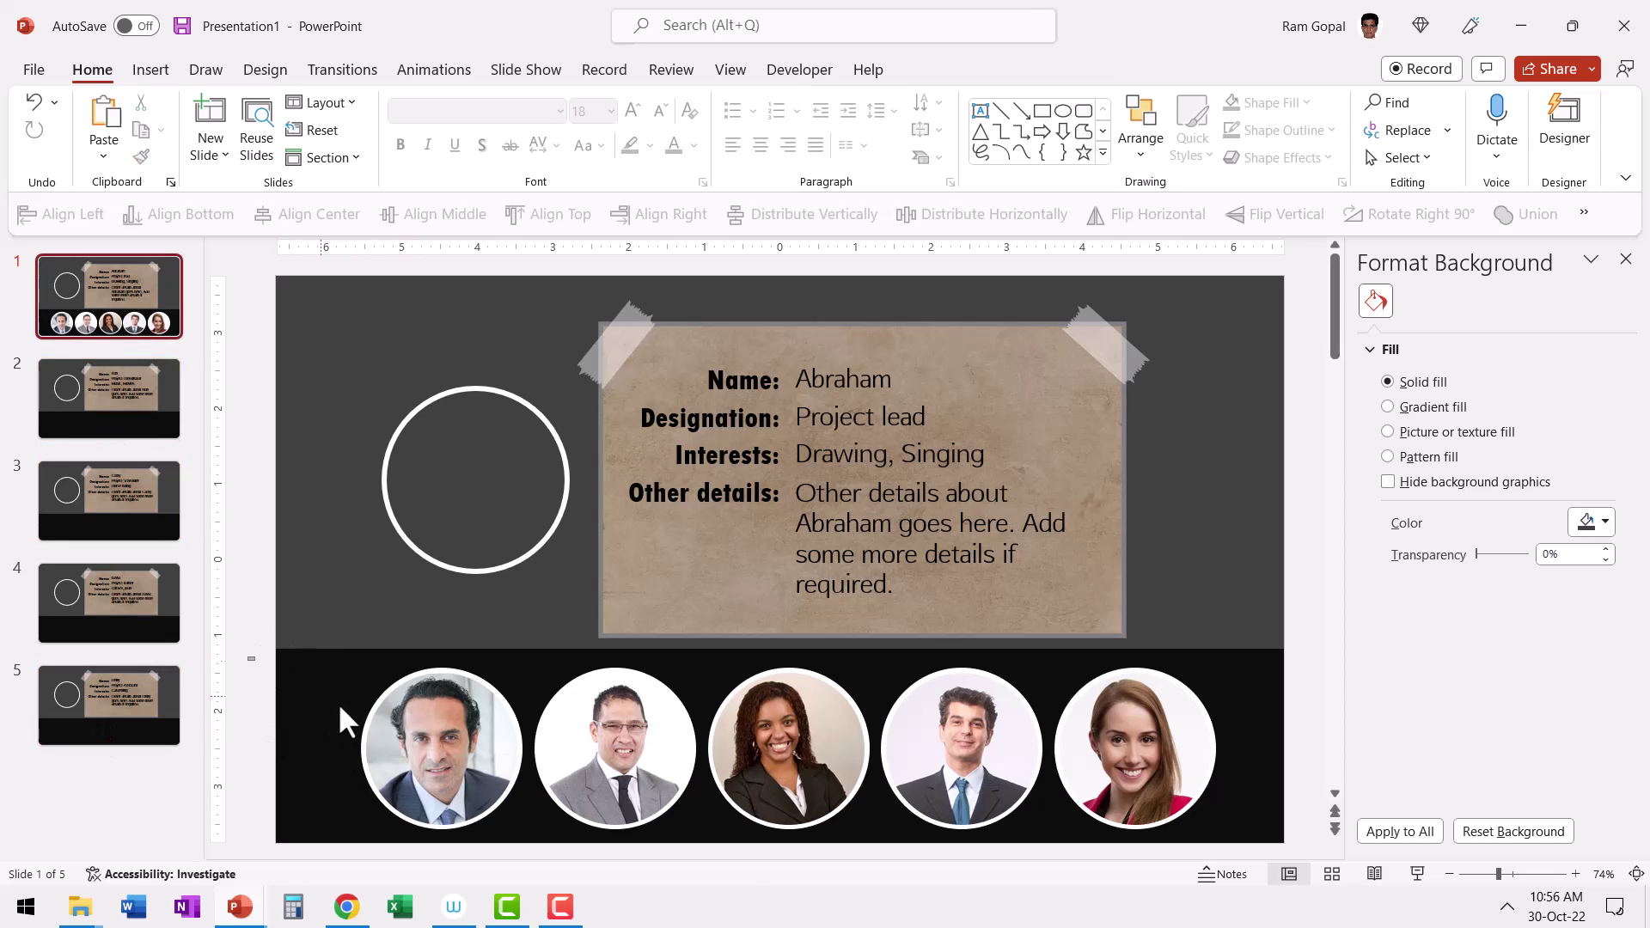
Select the five-photo row and paste it onto slides 2, 3, 4 and 5
drag(258, 855, 1314, 636)
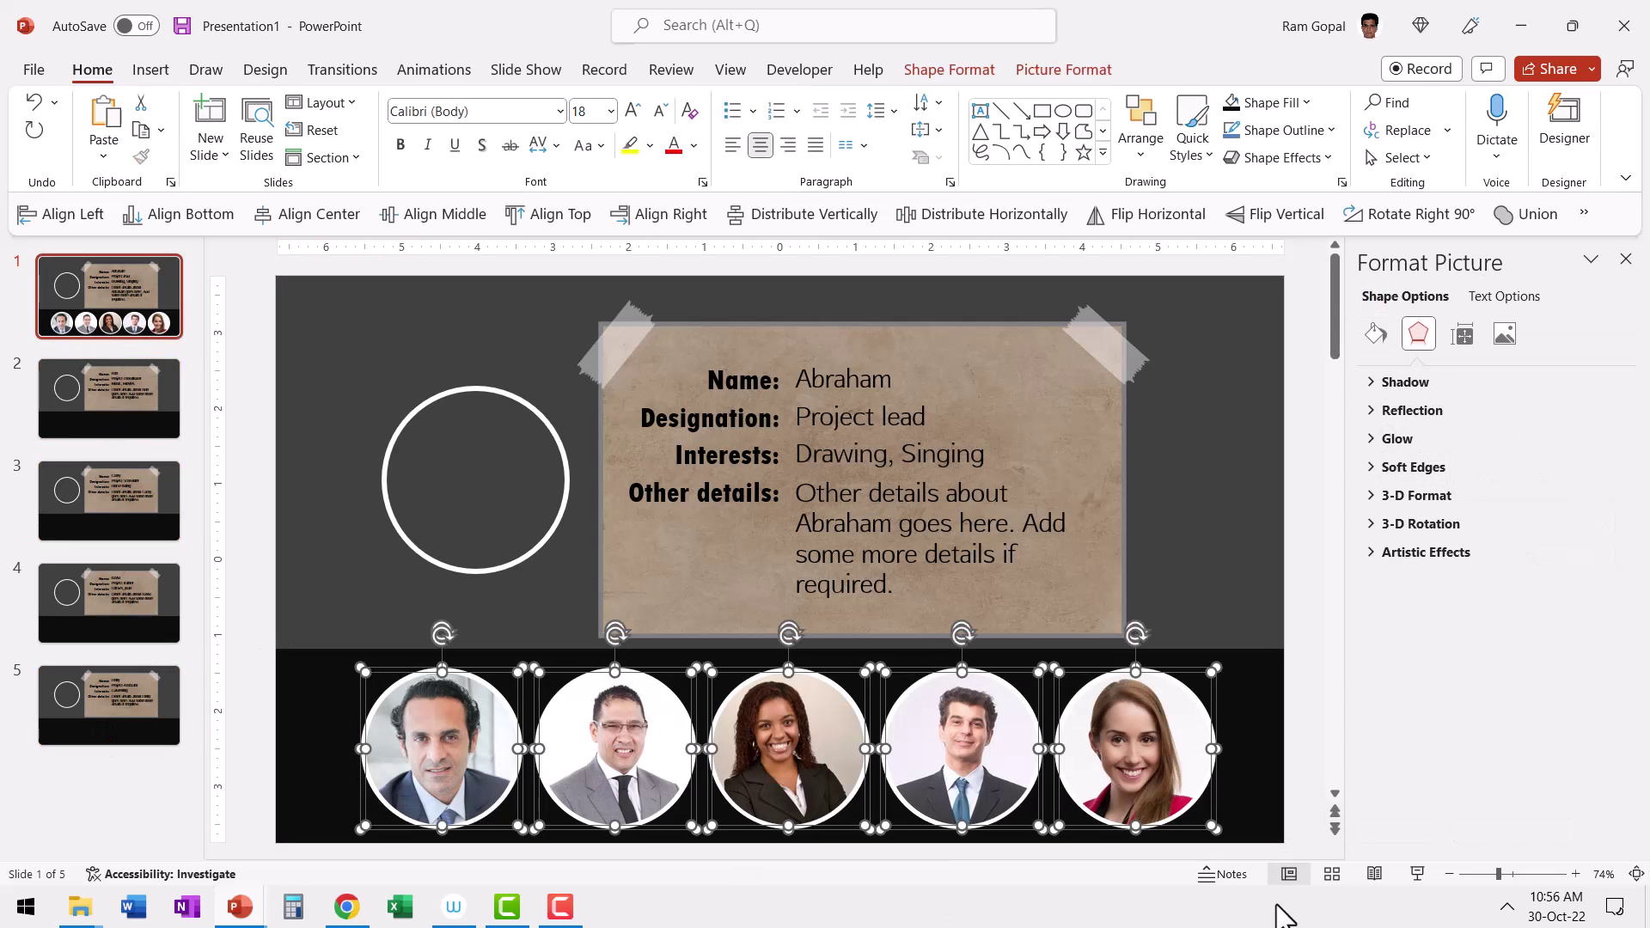
click(102, 385)
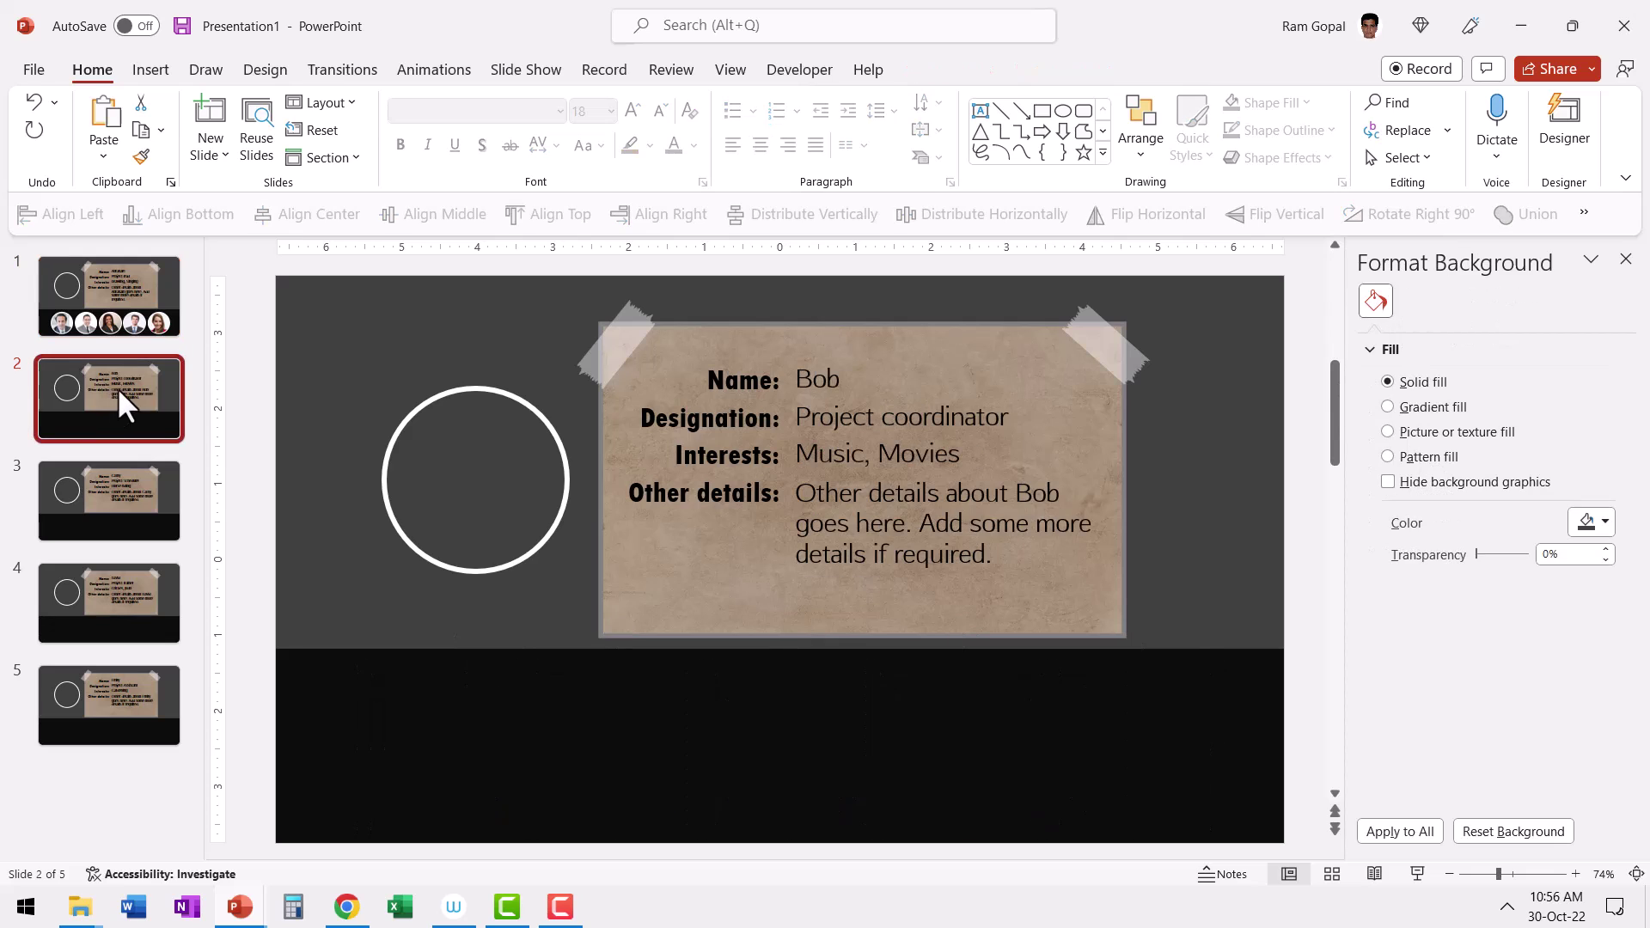
key(ctrl+v)
click(63, 471)
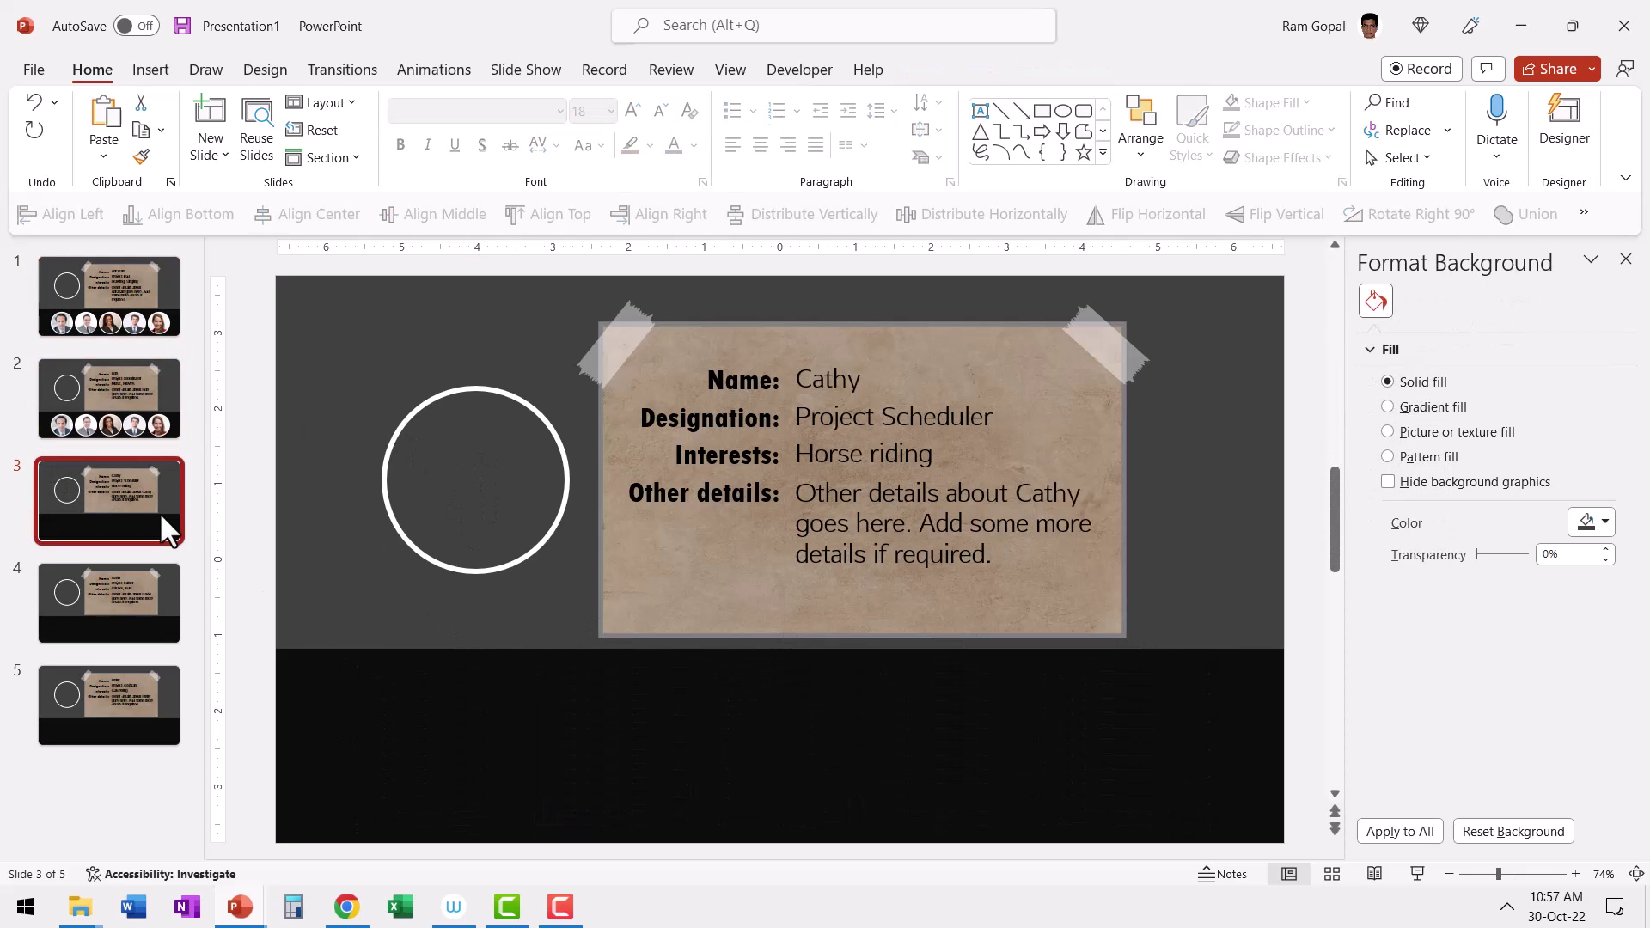
key(ctrl+v)
click(73, 589)
key(ctrl+v)
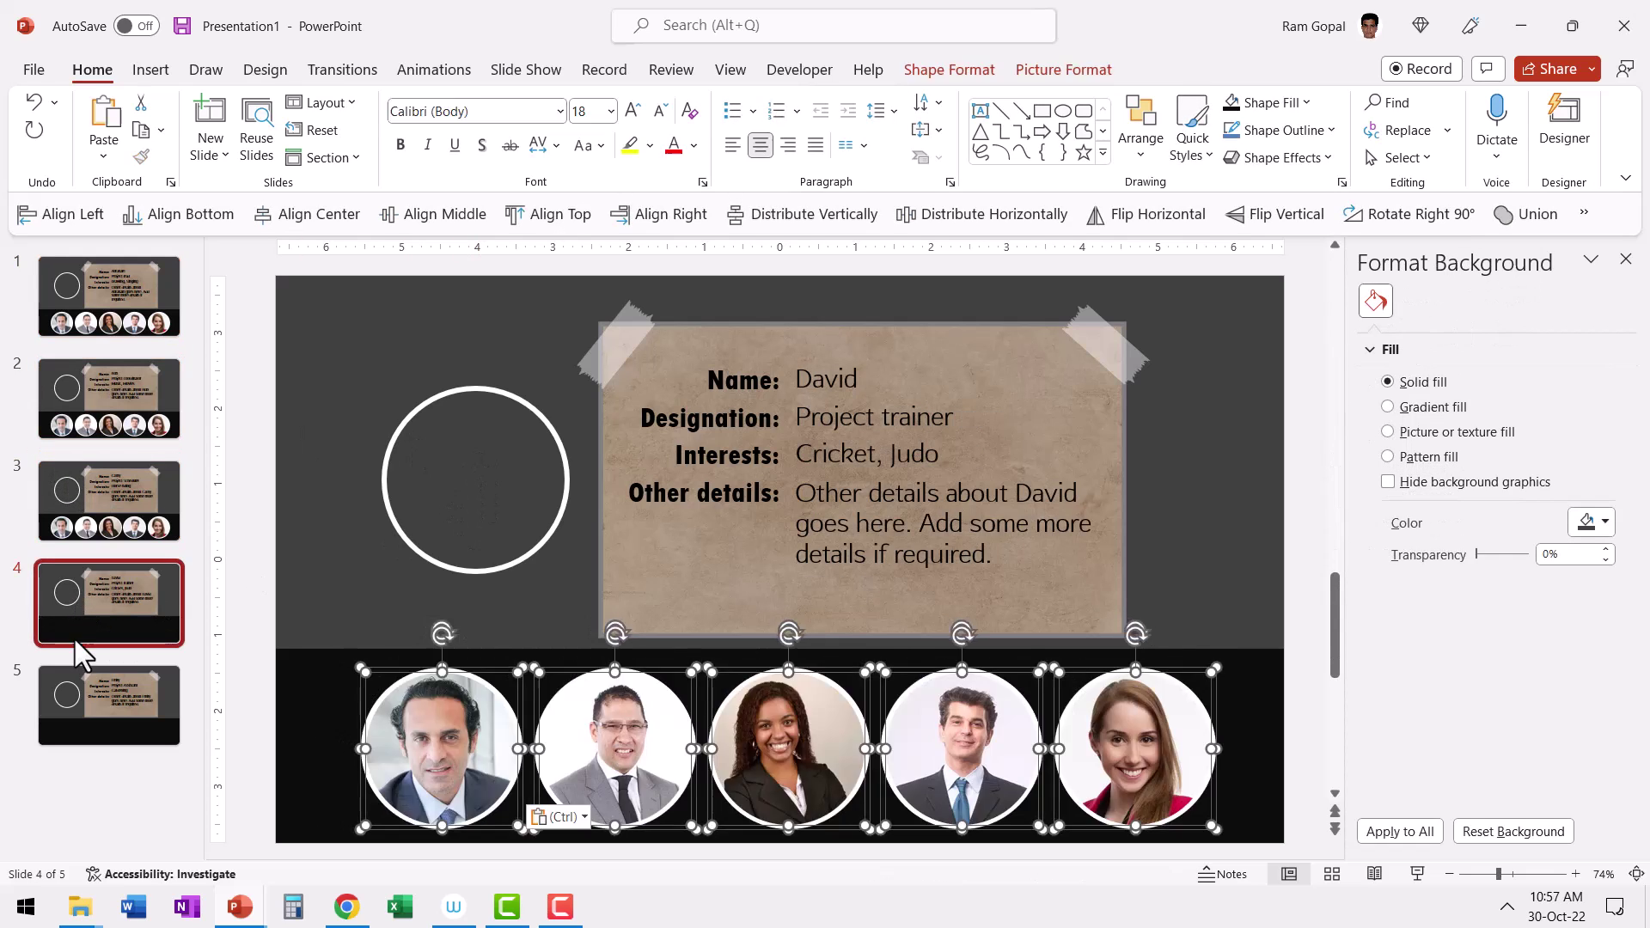
click(91, 674)
key(ctrl+v)
click(1292, 575)
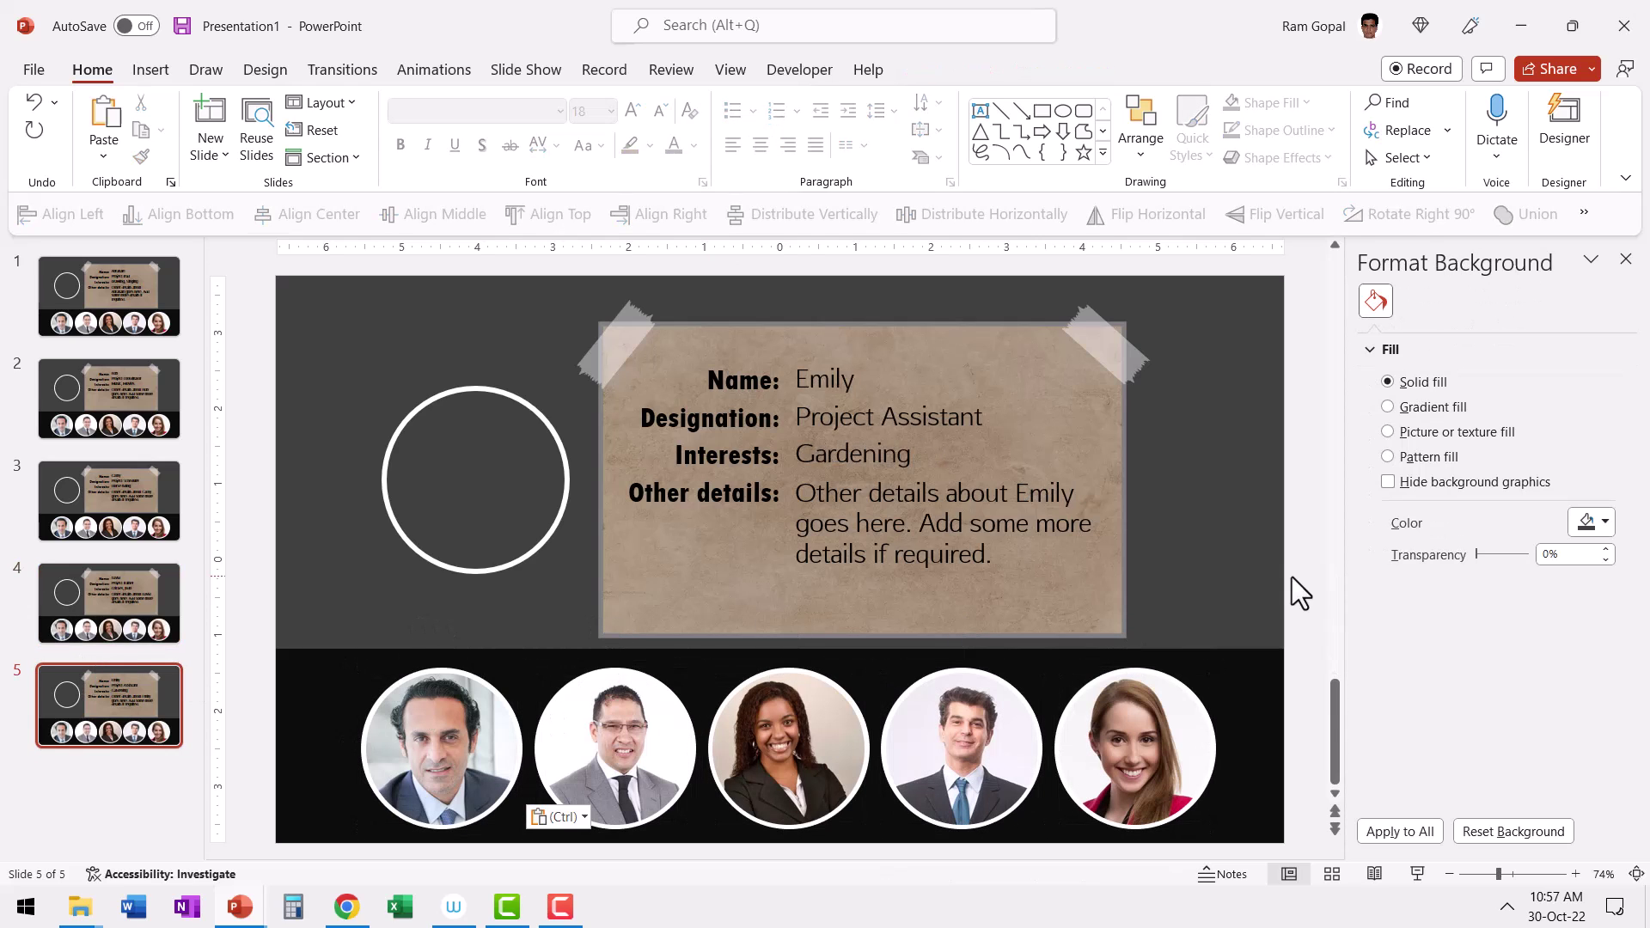
Move Abraham's and Bob's photos from the bottom row into their slides' large circles
click(118, 303)
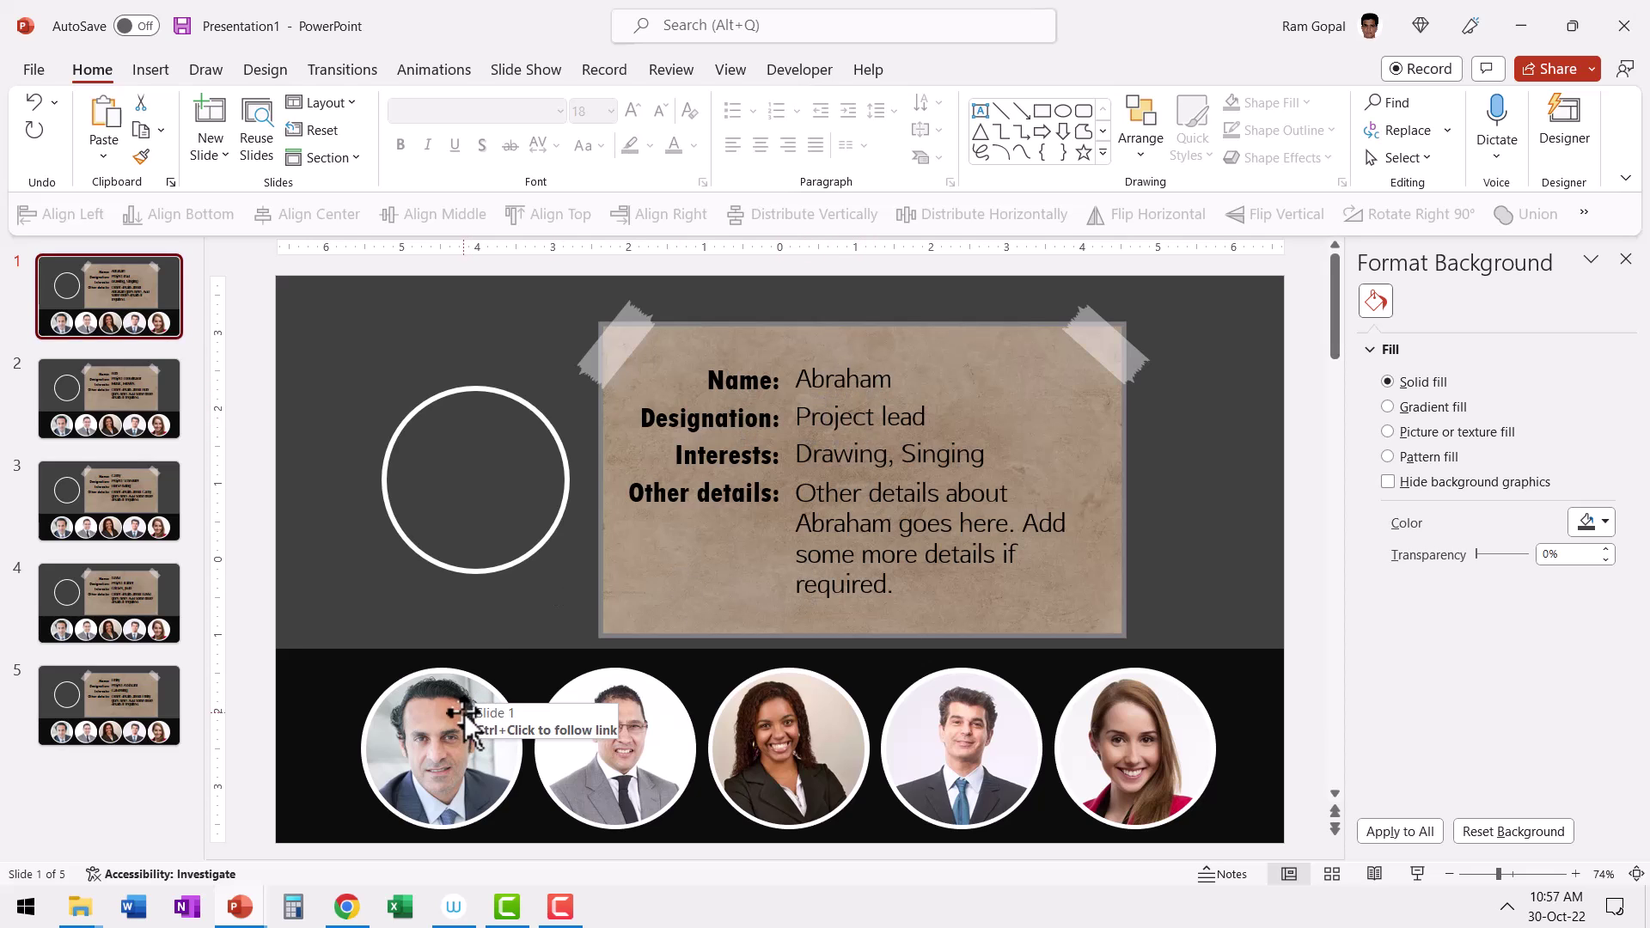
click(432, 754)
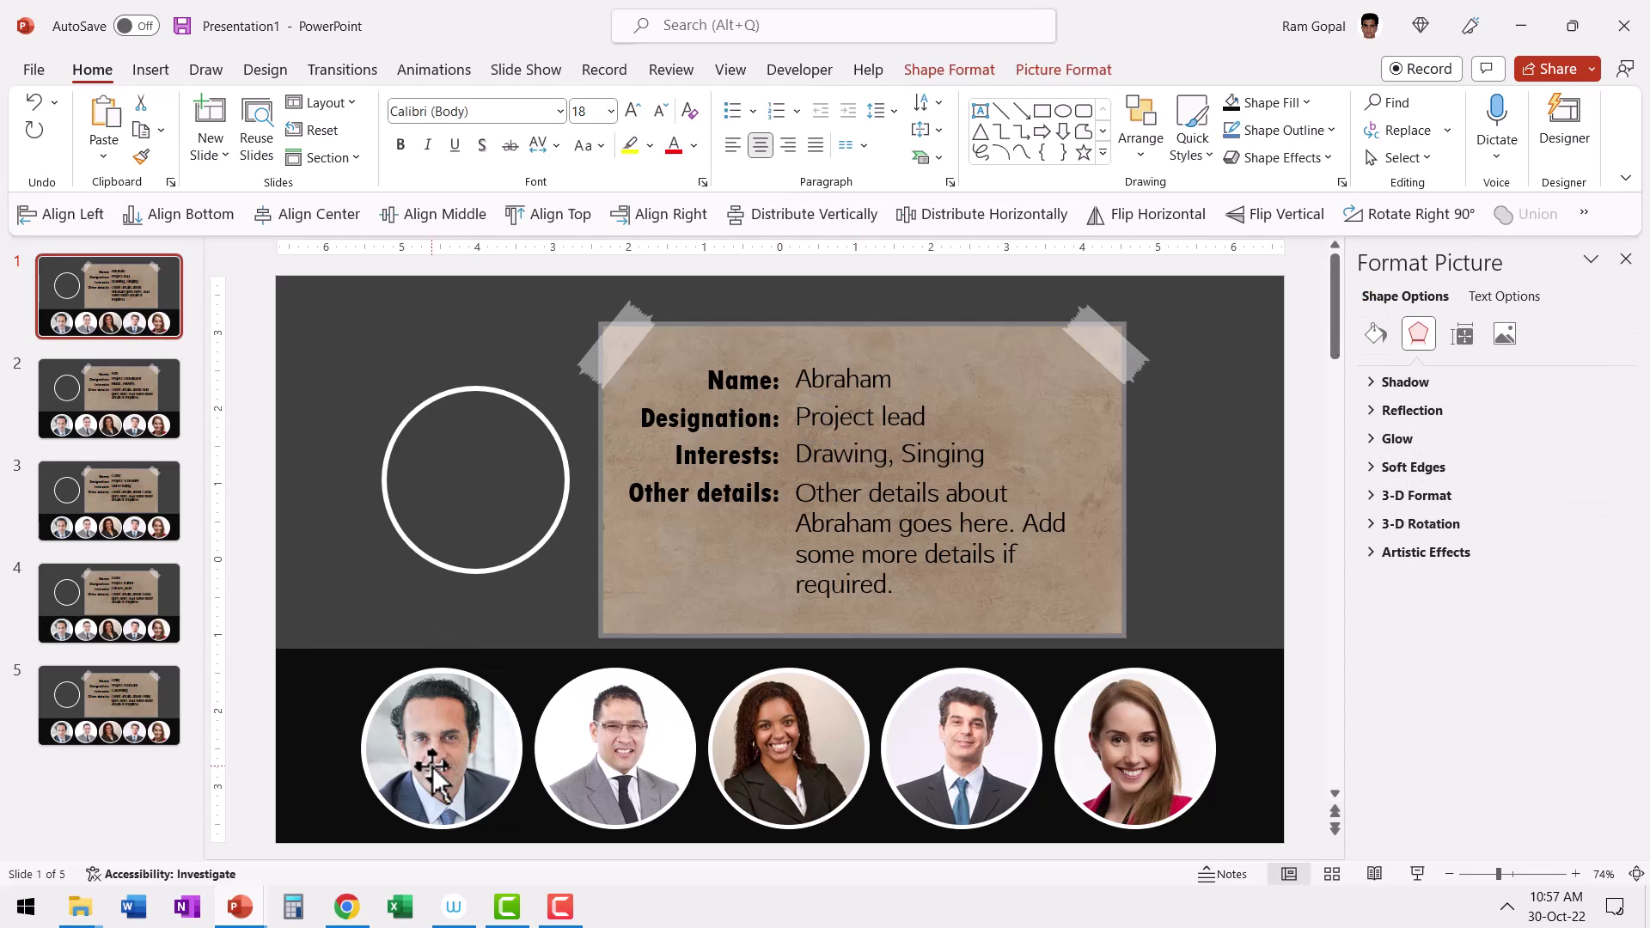
drag(432, 765, 465, 498)
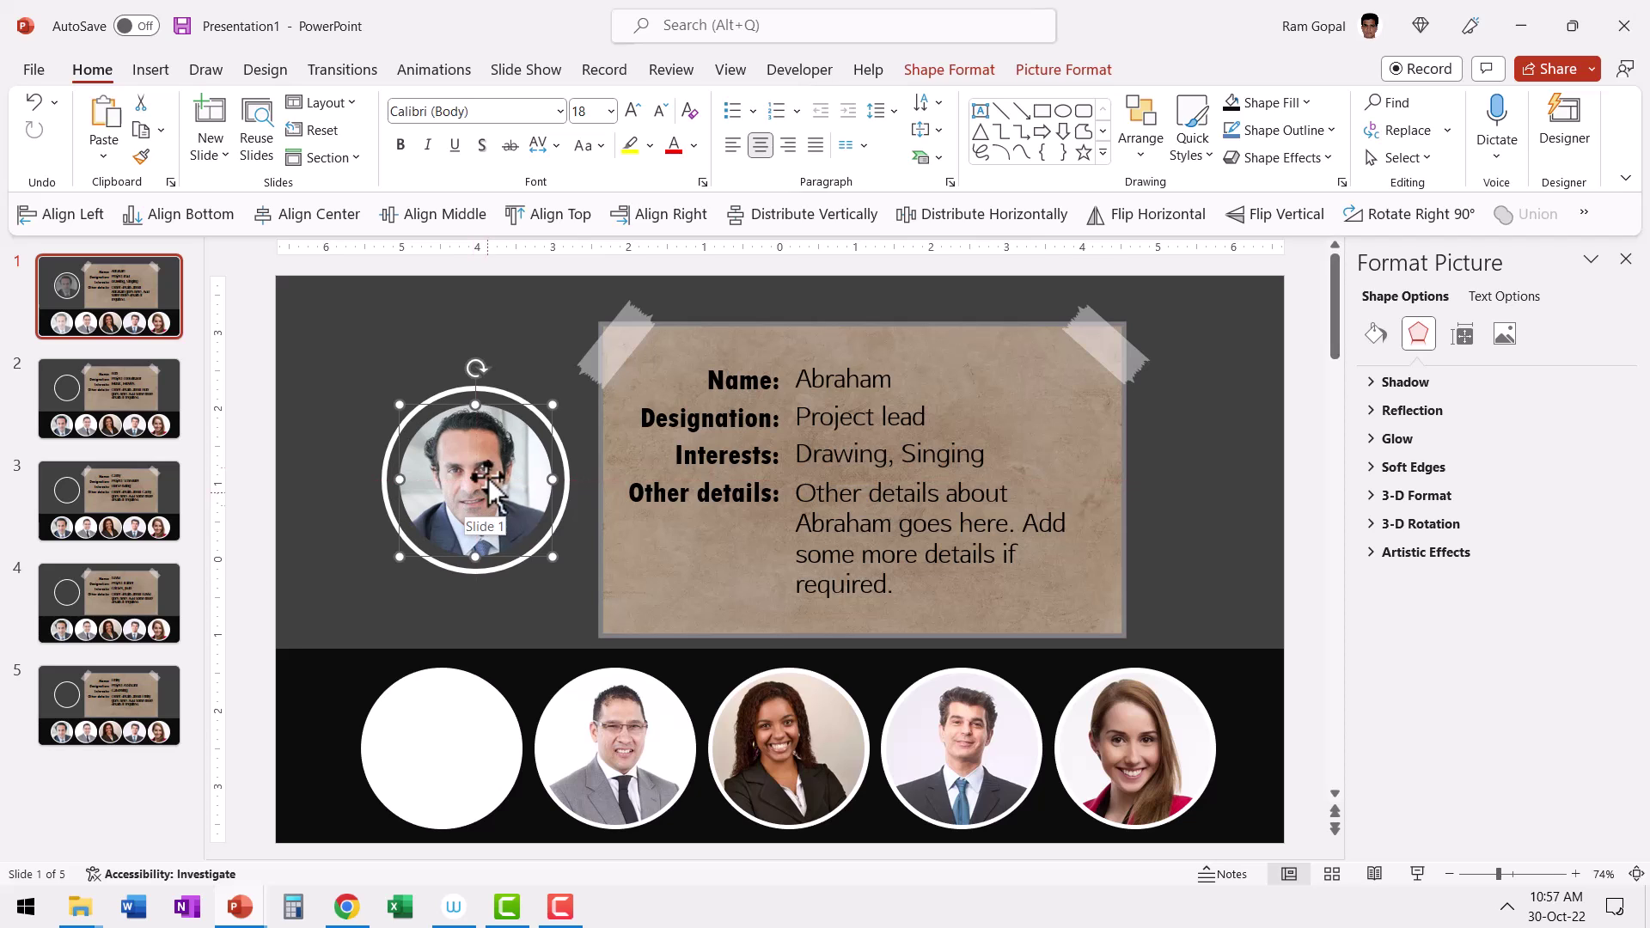
click(142, 372)
drag(600, 749, 464, 483)
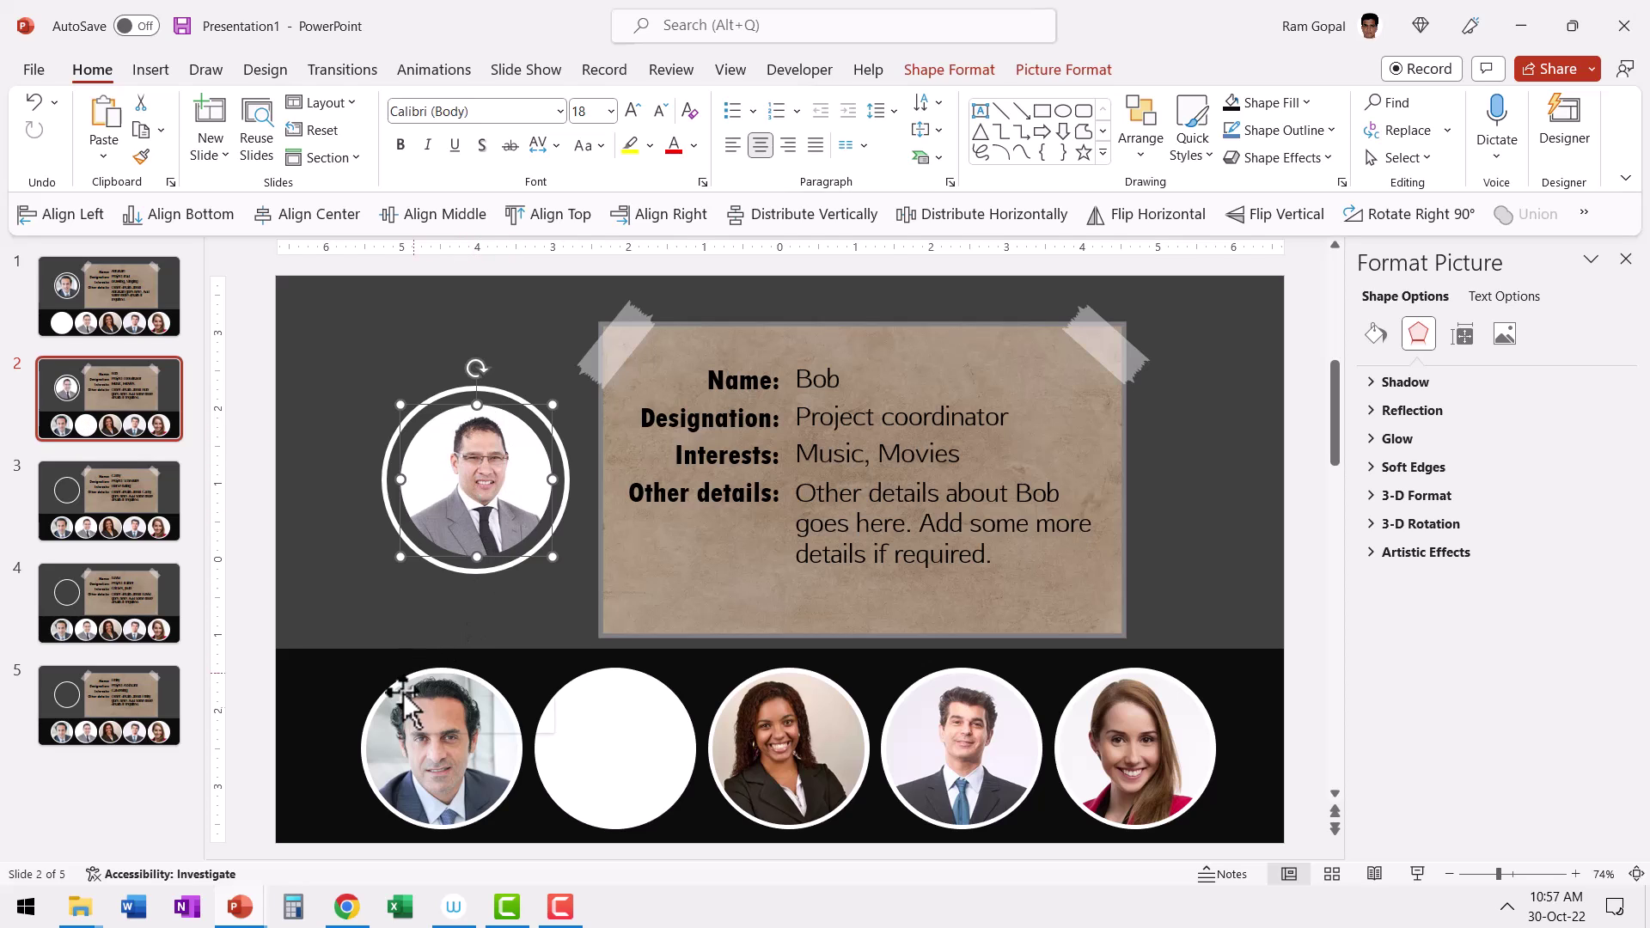
Move Cathy's, David's and Emily's photos into their large circles, then return to Abraham's slide
click(146, 537)
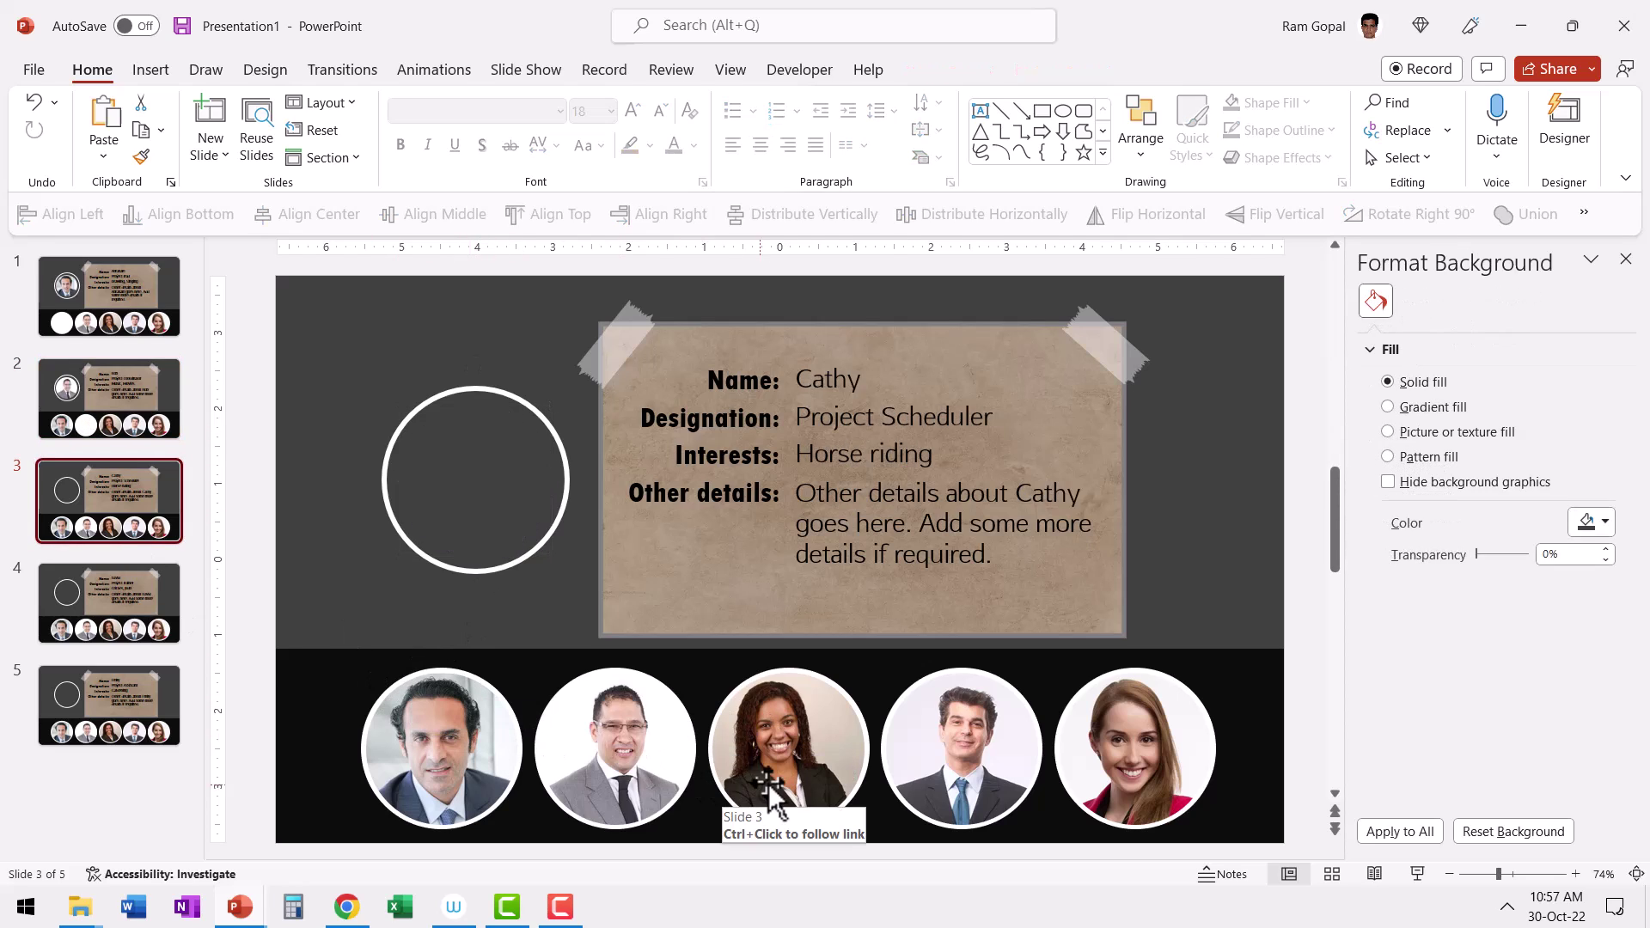
click(756, 762)
drag(785, 750, 483, 490)
click(109, 602)
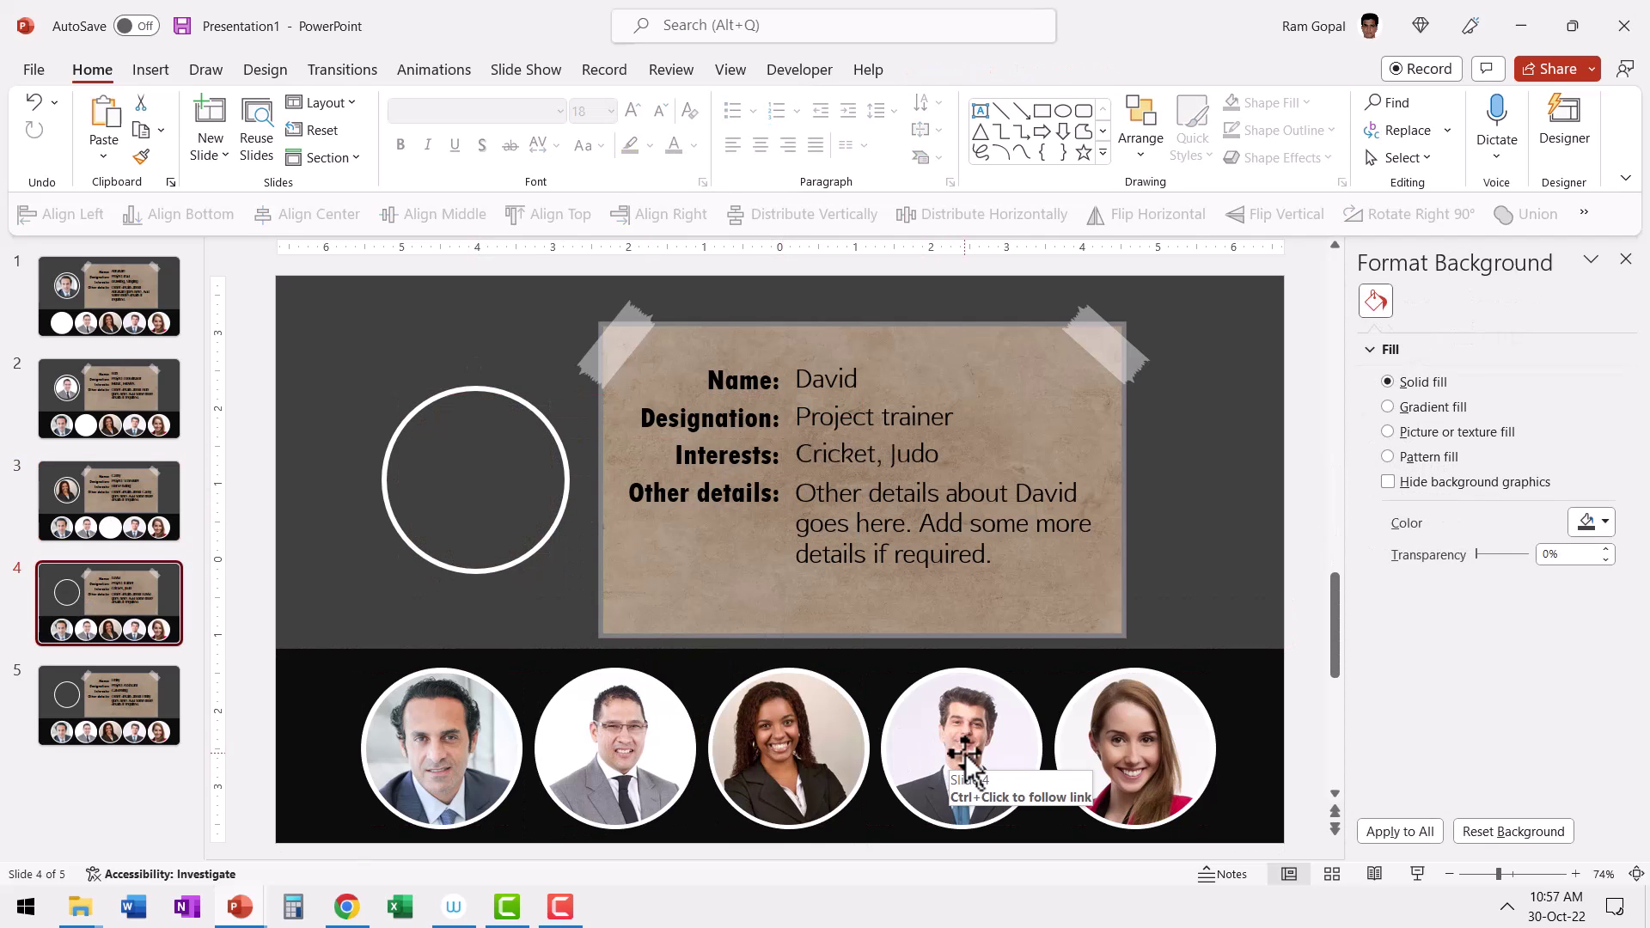
drag(967, 773, 482, 488)
click(110, 705)
drag(1122, 751, 481, 488)
click(110, 296)
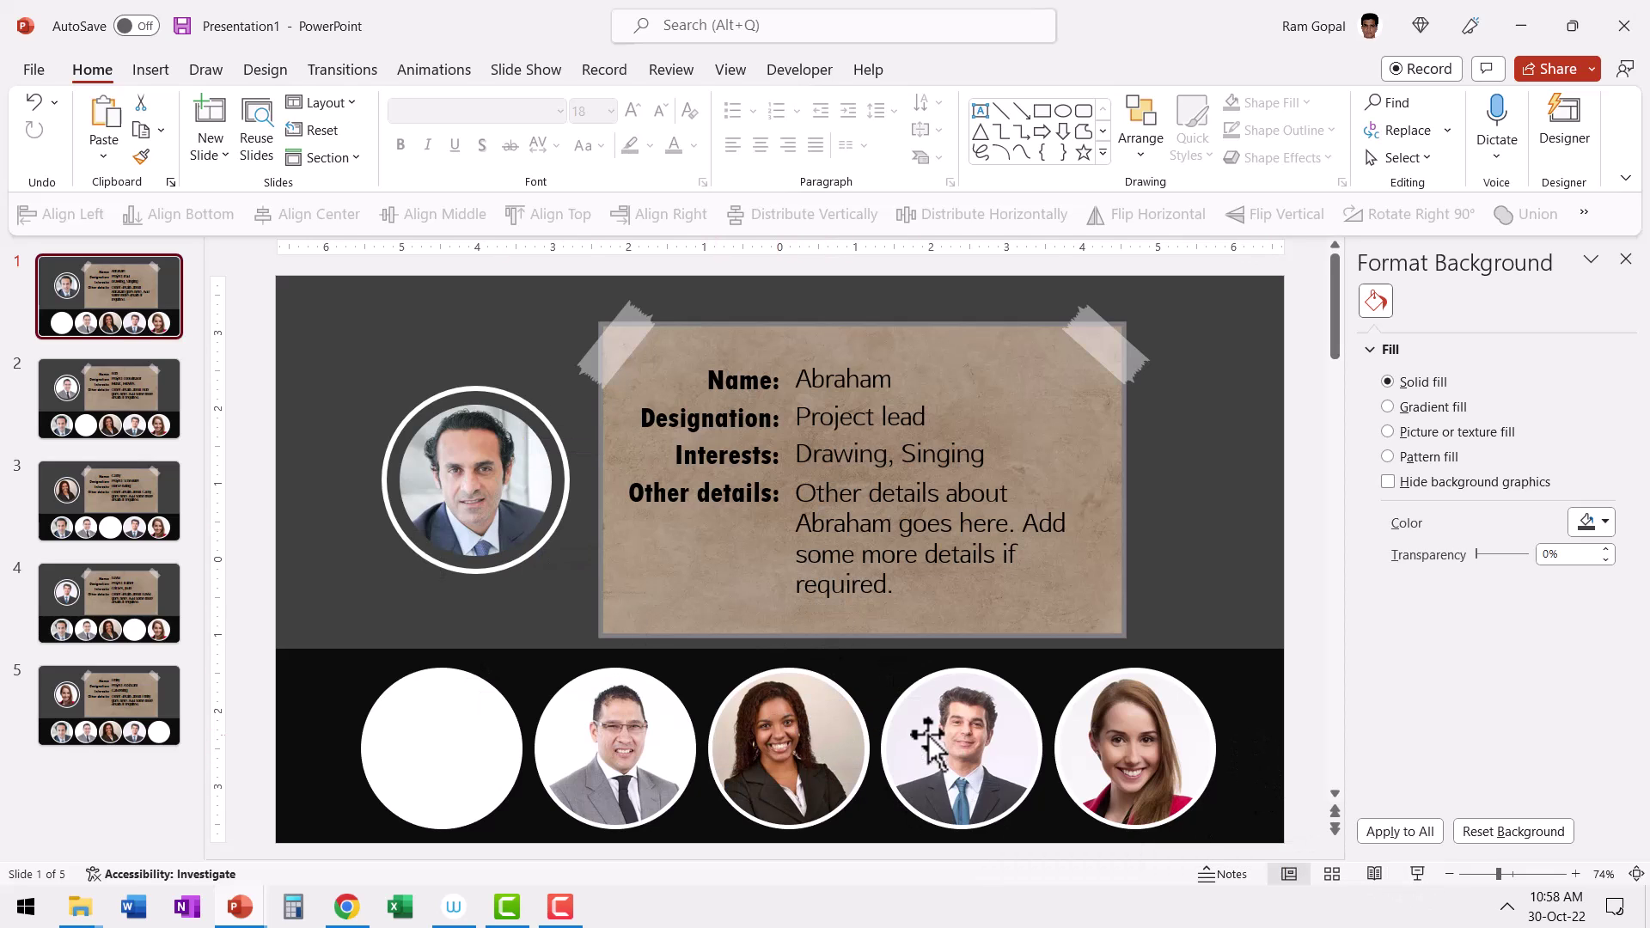
Run the slide show and follow a bottom-row photo link to Emily's slide
click(1409, 873)
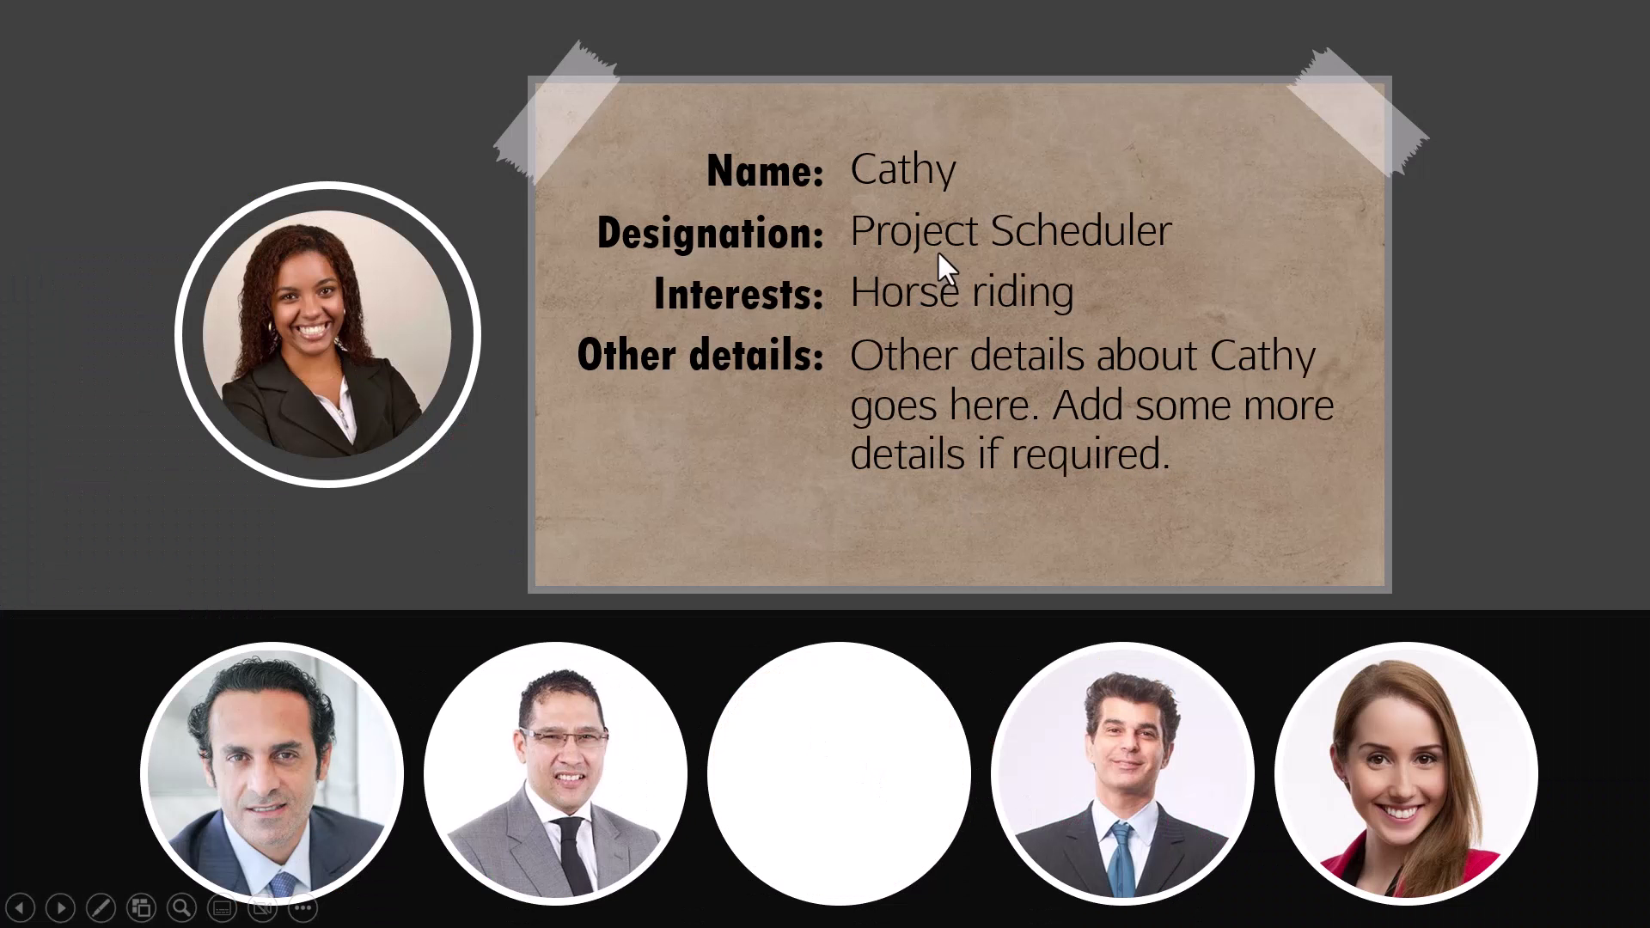
click(1427, 781)
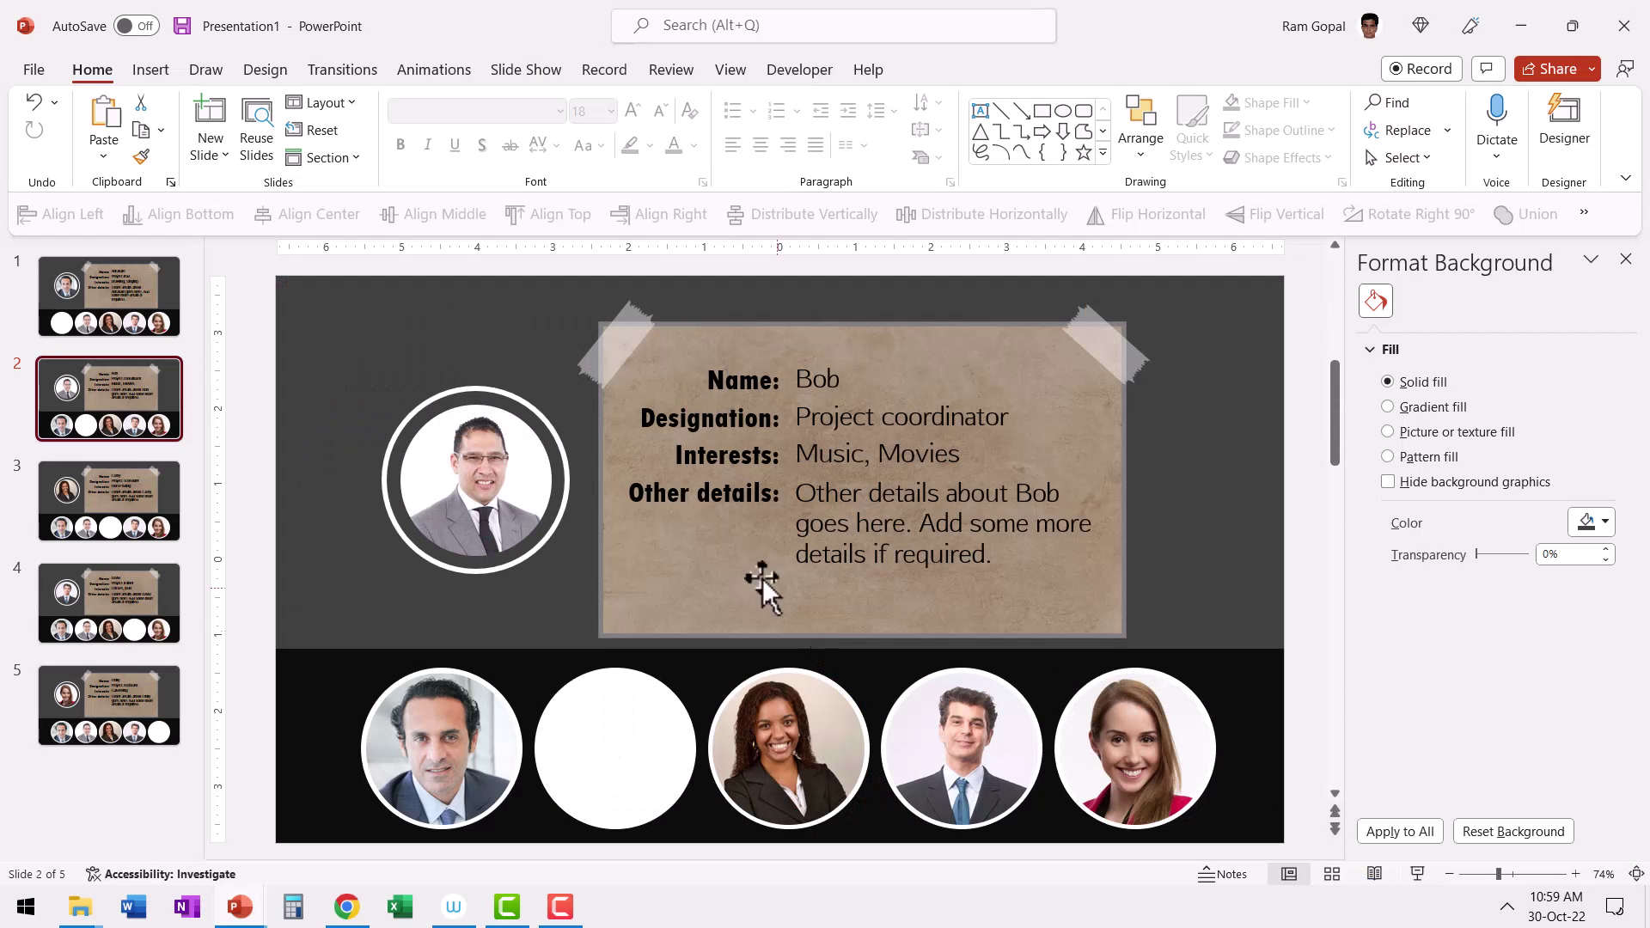
Apply a Morph transition to all five slides and test it by jumping to Emily's slide
click(133, 306)
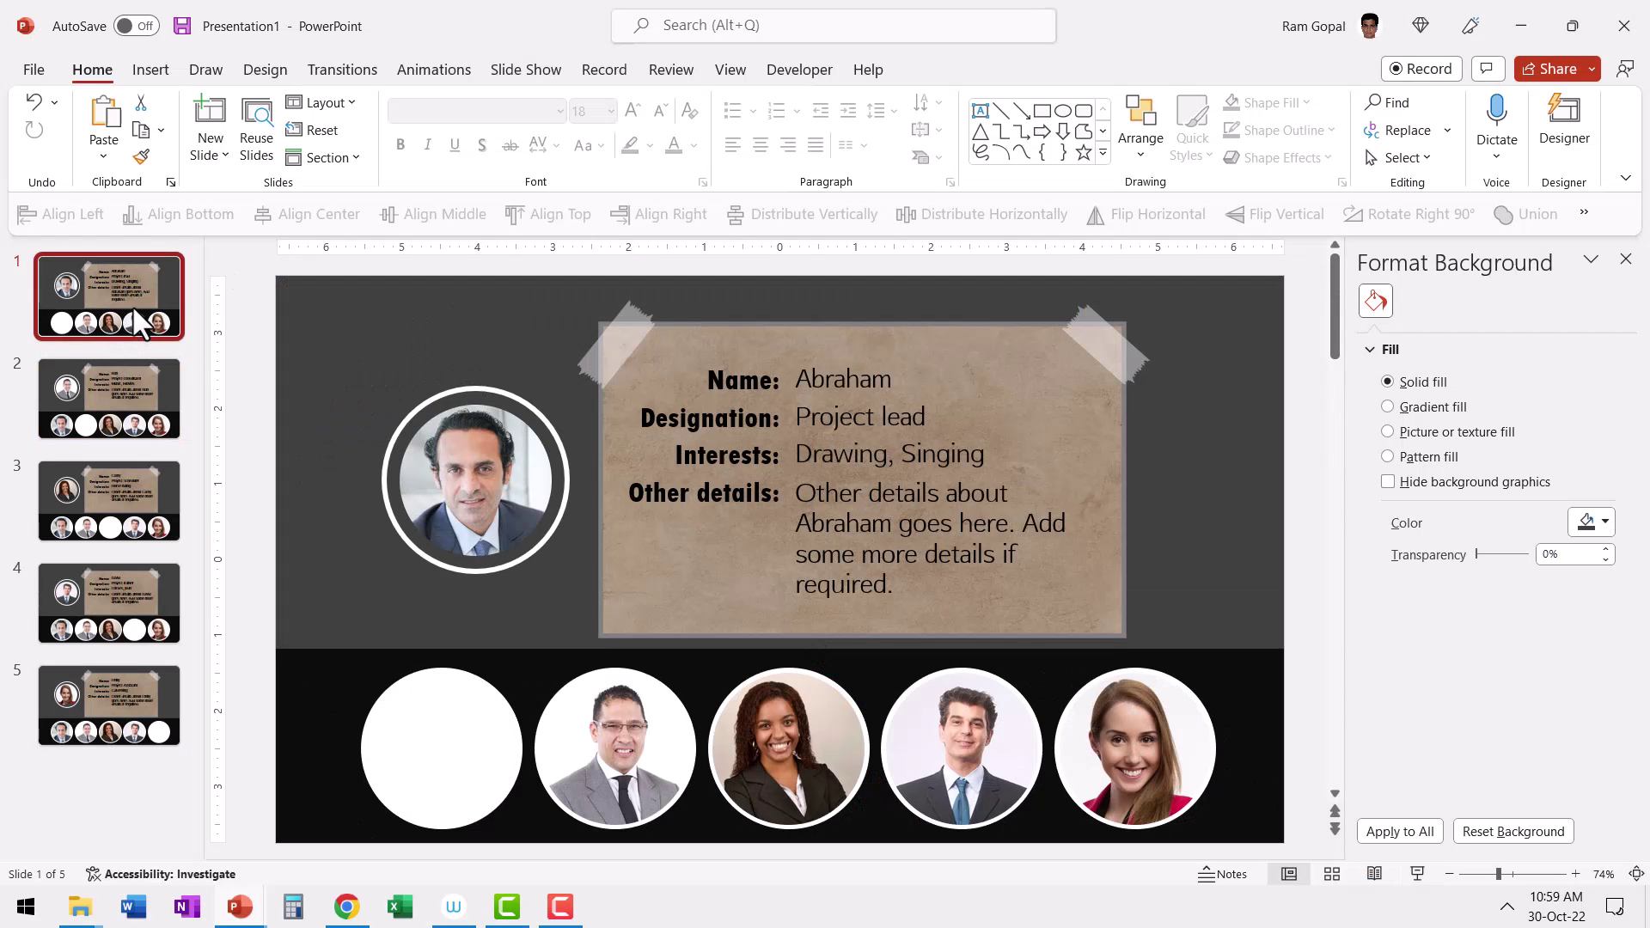
key(ctrl+a)
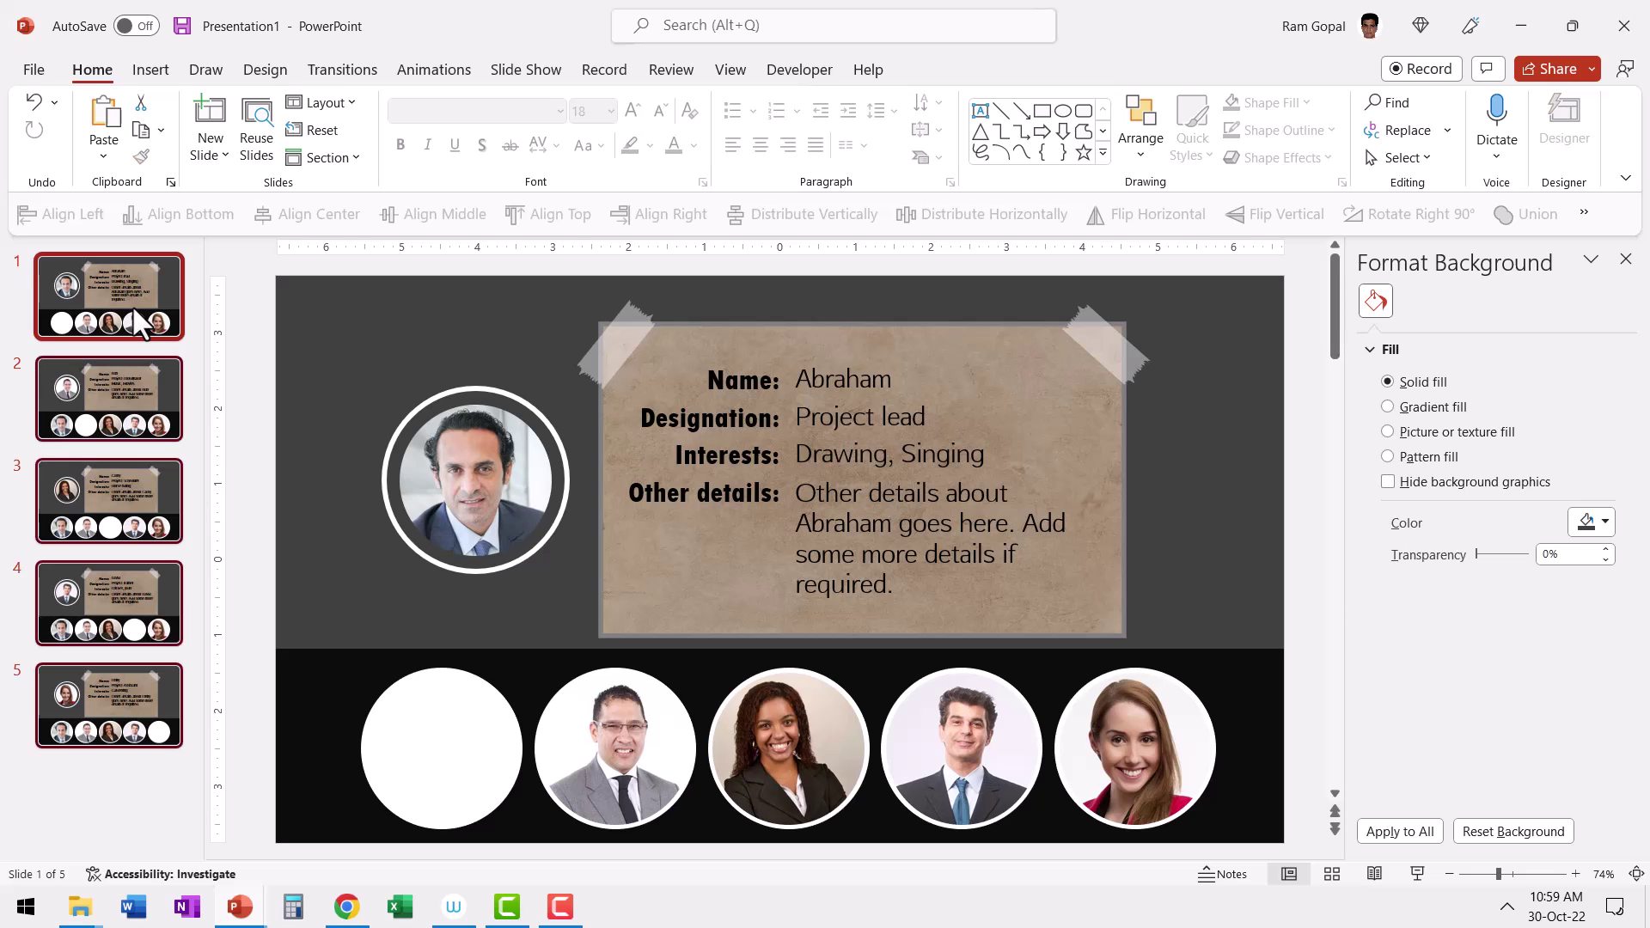
click(344, 71)
click(242, 129)
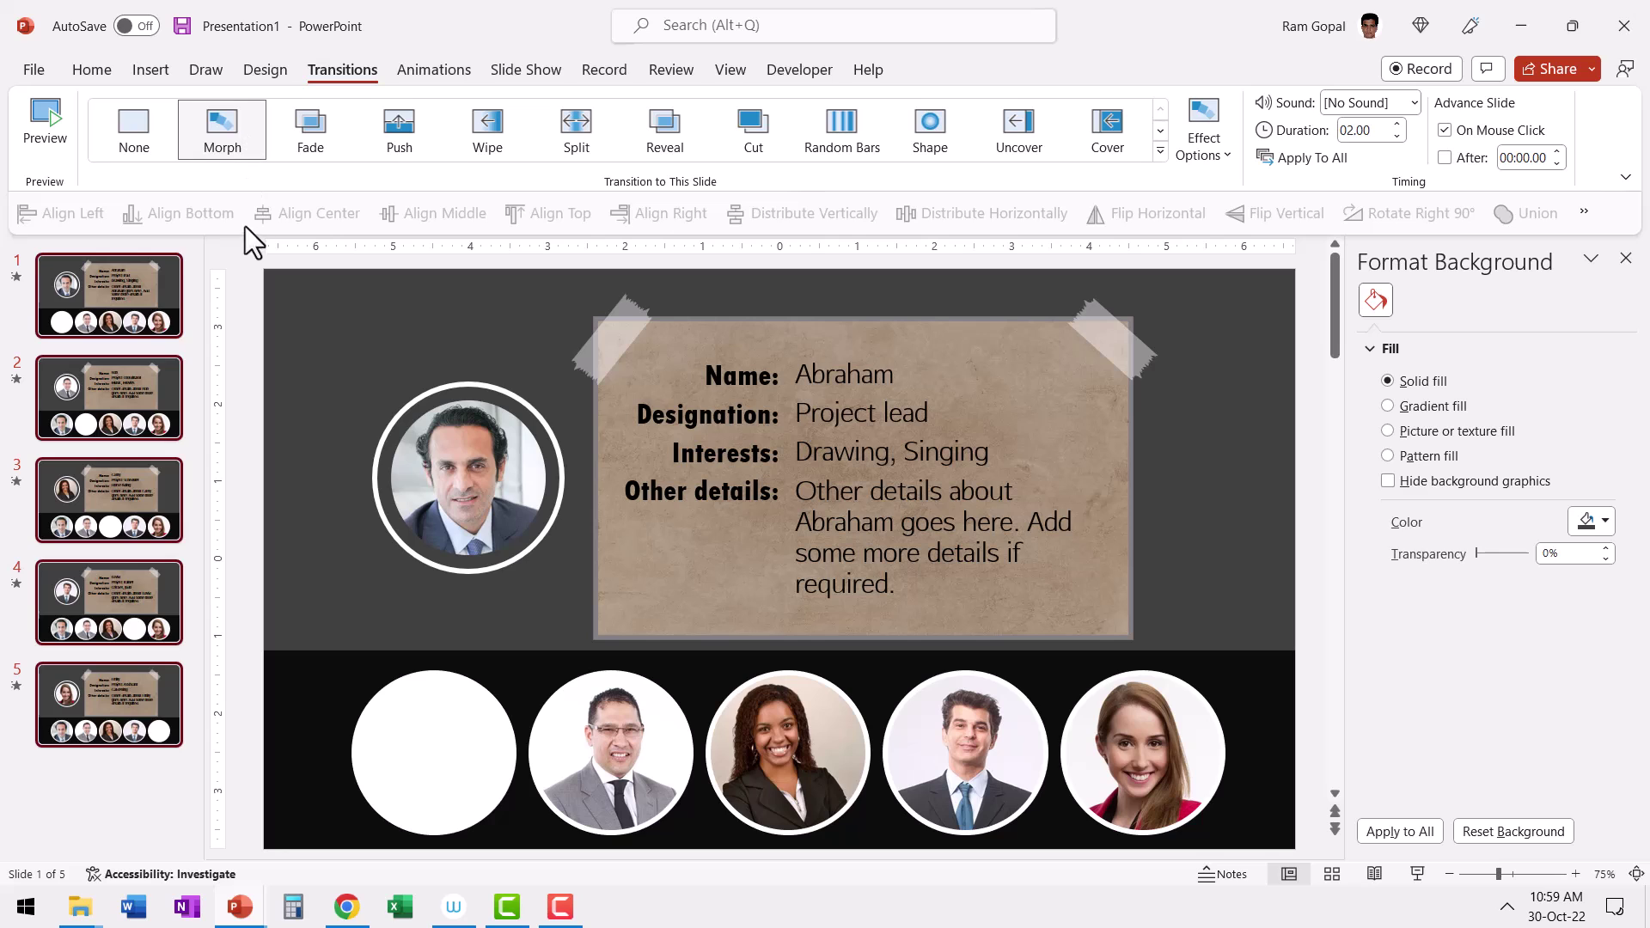
click(101, 292)
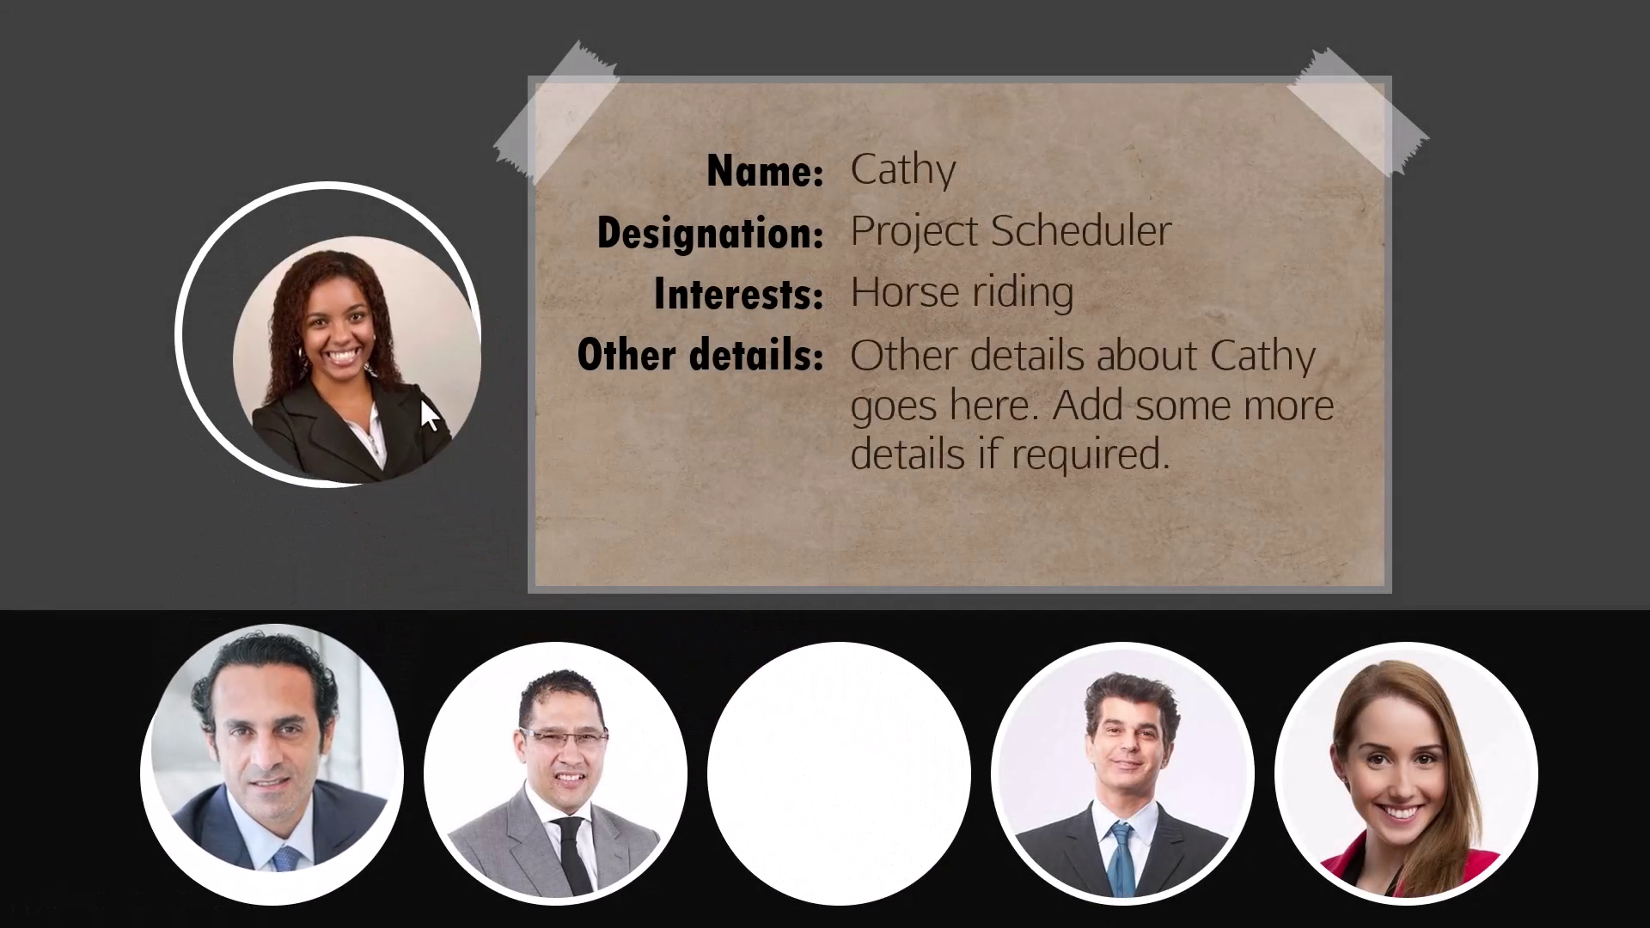
click(1373, 773)
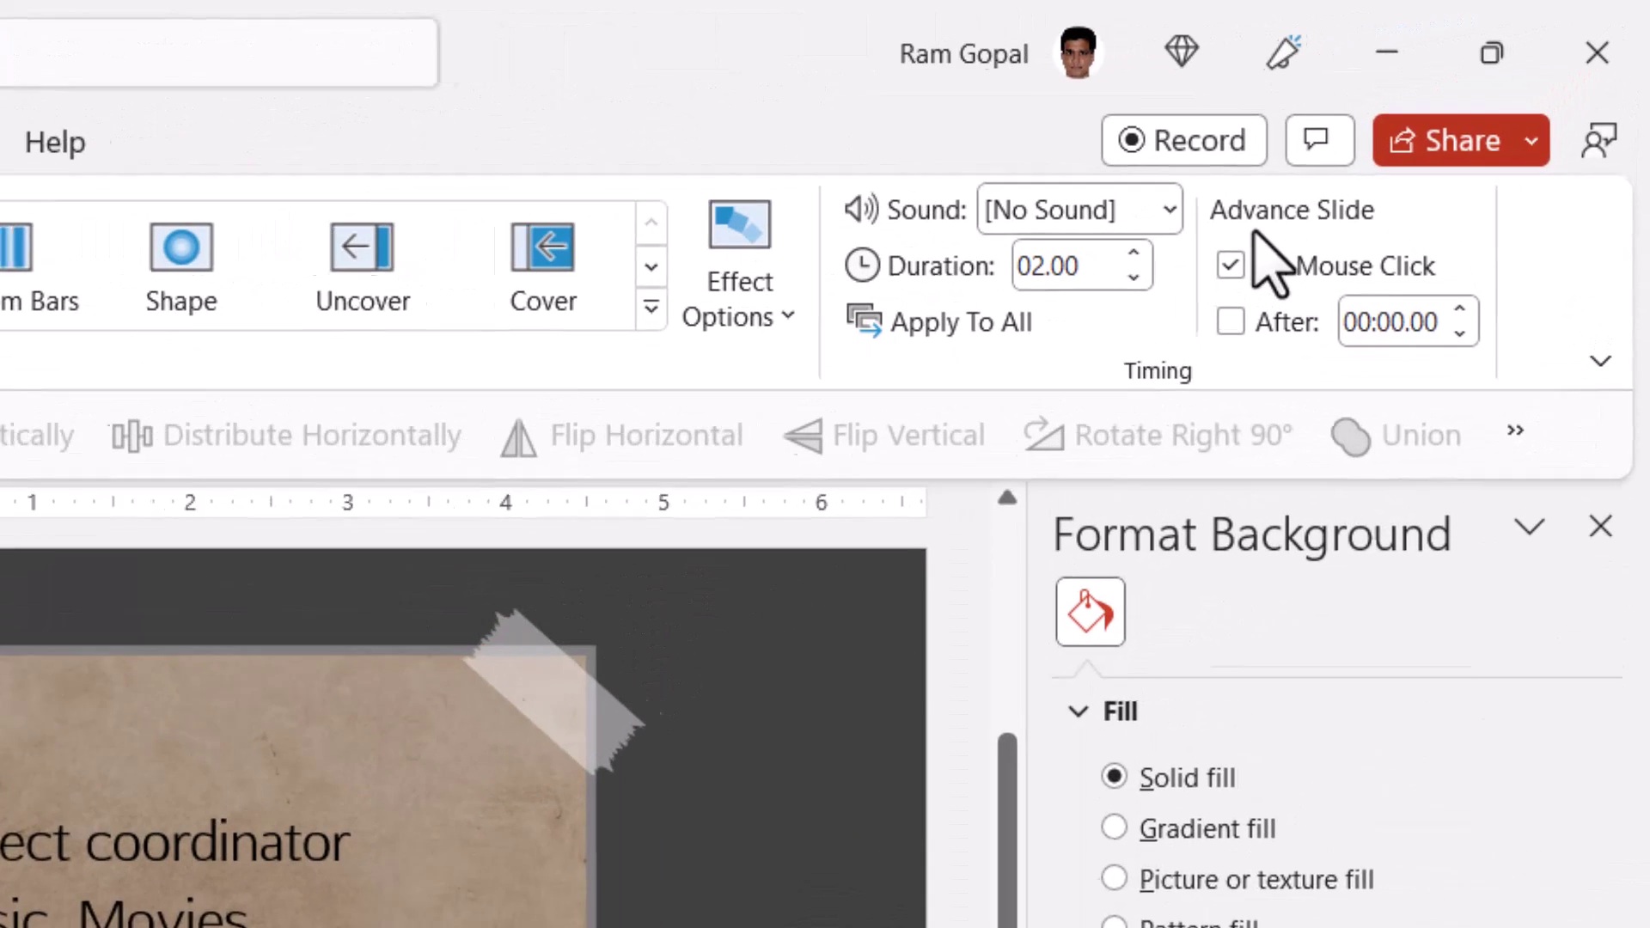
Turn off On Mouse Click advancing for all five slides, then go back to Abraham's slide
click(1212, 277)
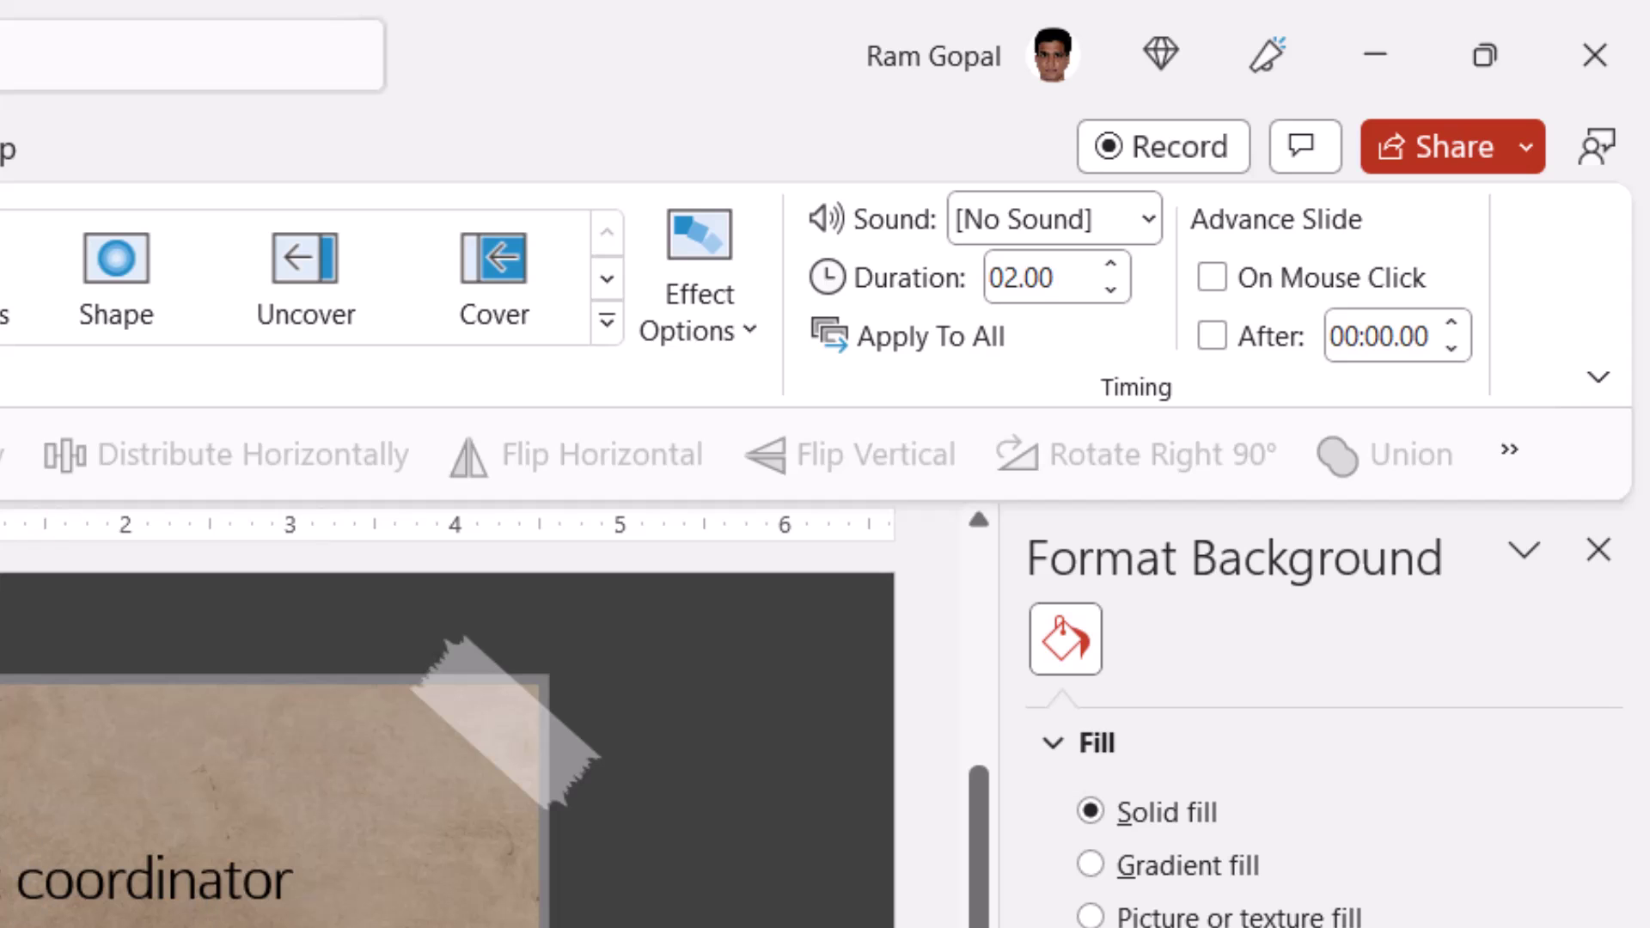
click(937, 338)
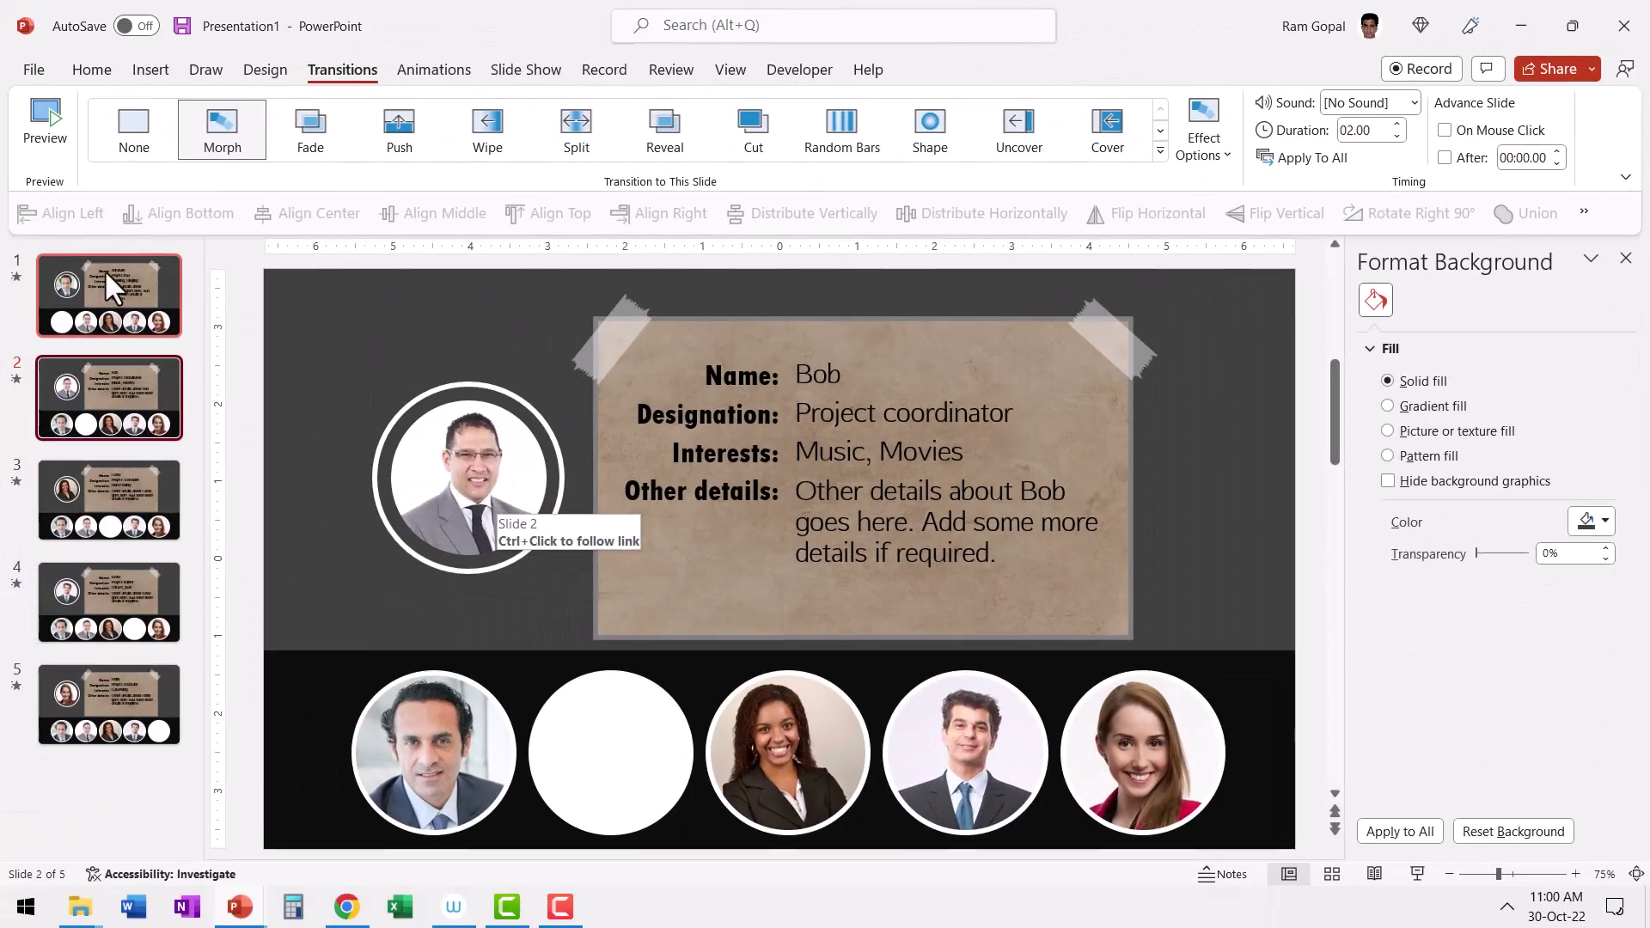
click(104, 270)
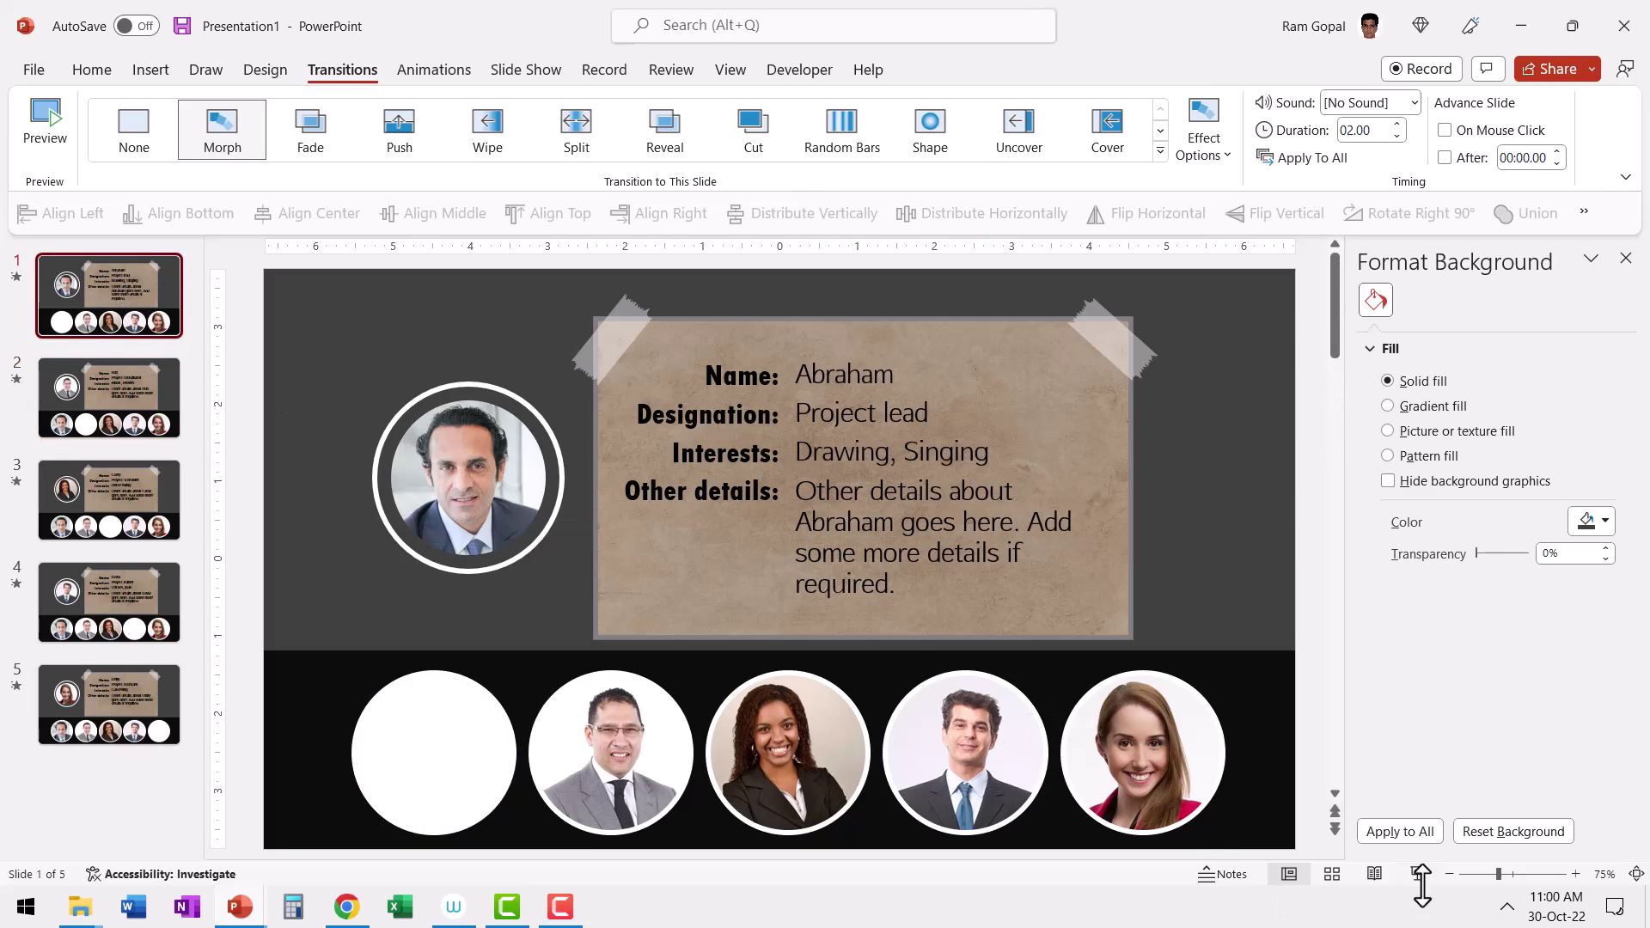